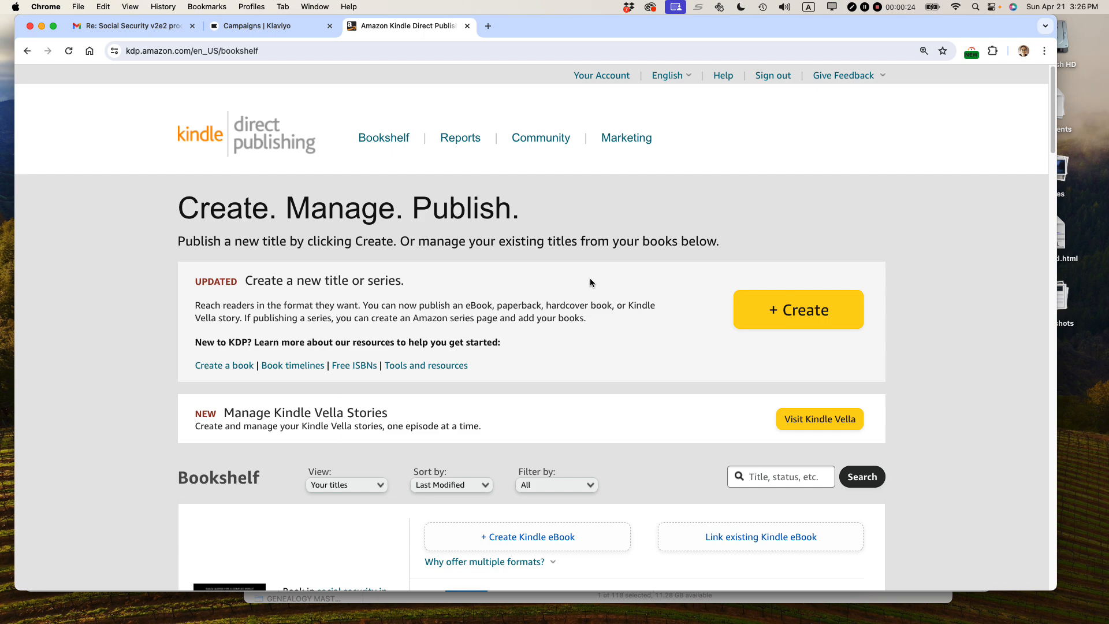
Switch to Safari and examine the release date and volume number on the Volume 1 Kindle pre-order page
key(super+Tab)
key(super+Tab)
key(super+Tab)
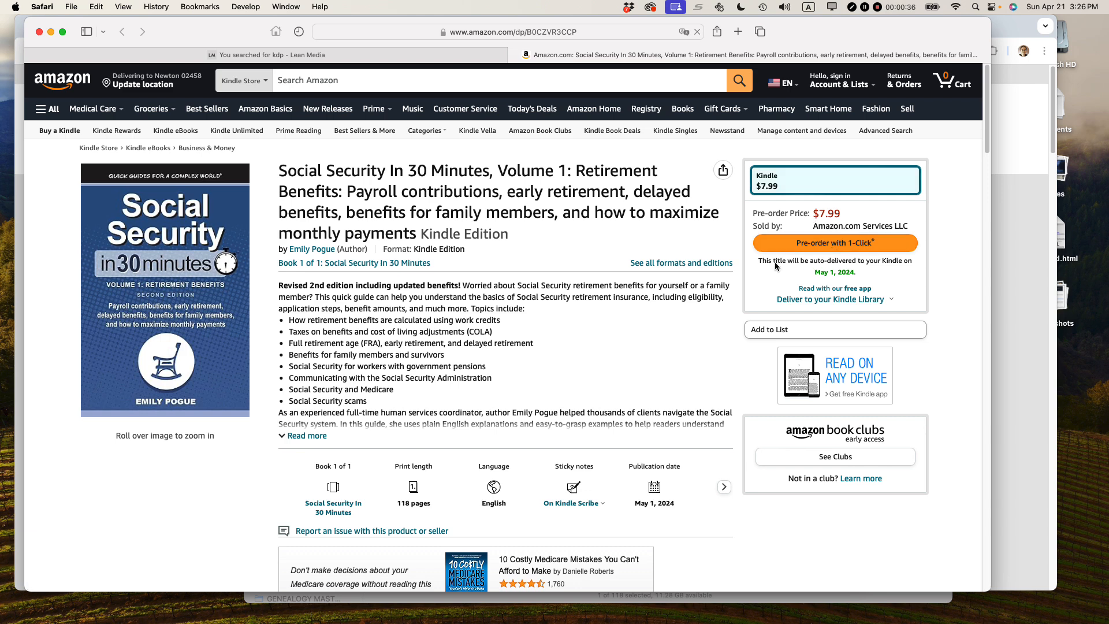
click(830, 299)
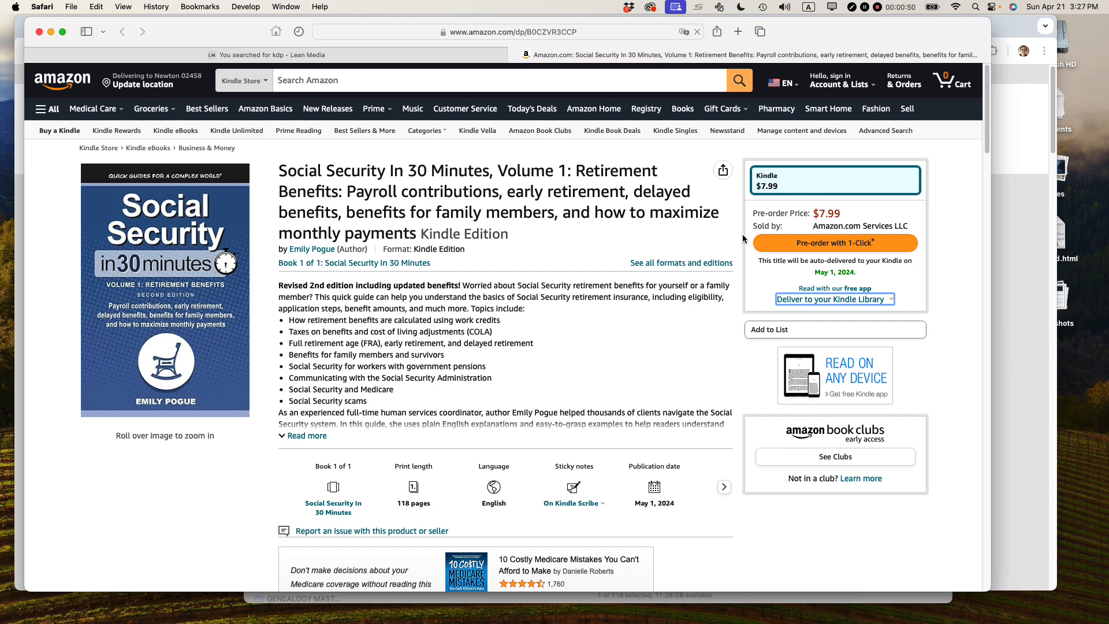
drag(815, 271, 861, 273)
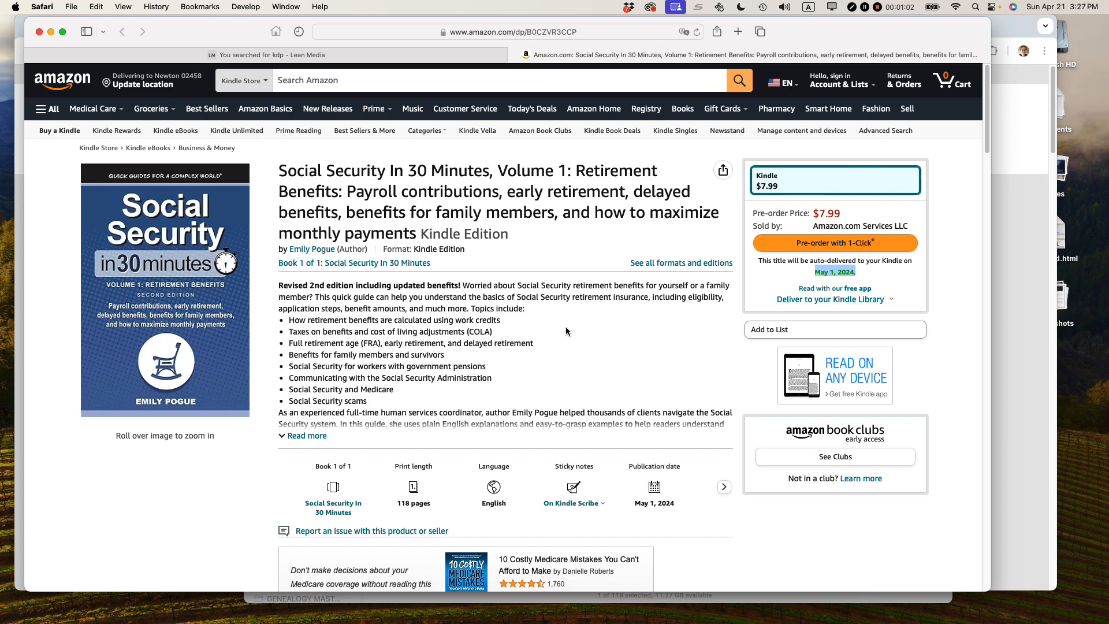
click(501, 172)
drag(500, 171, 568, 171)
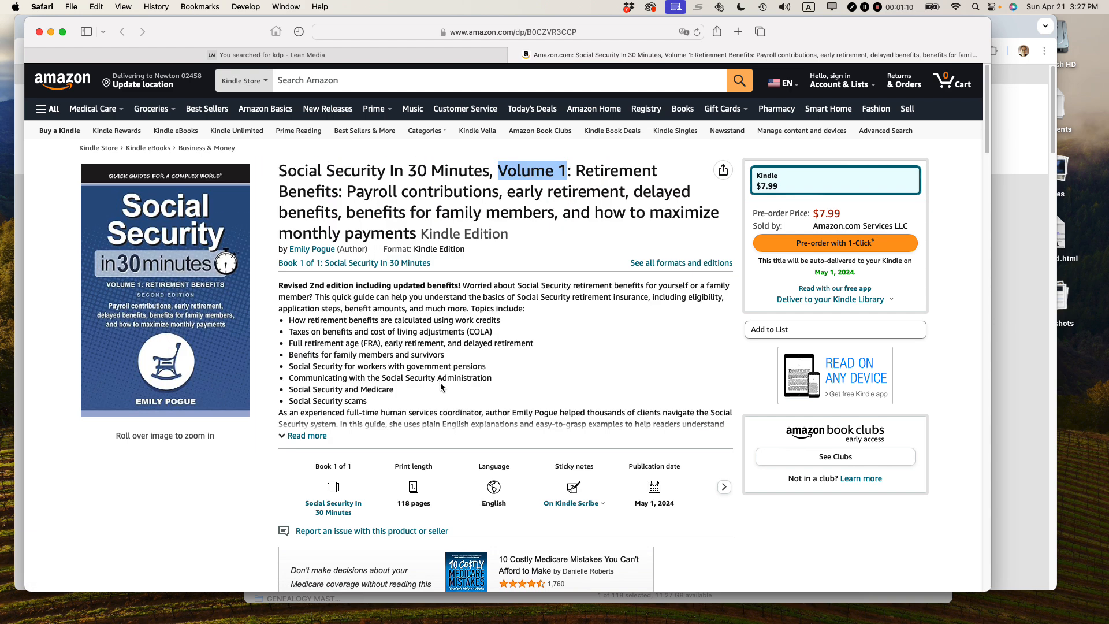
Switch back to Chrome and look through the KDP Bookshelf for the Social Security In 30 Minutes Volume 2 title
key(super+Tab)
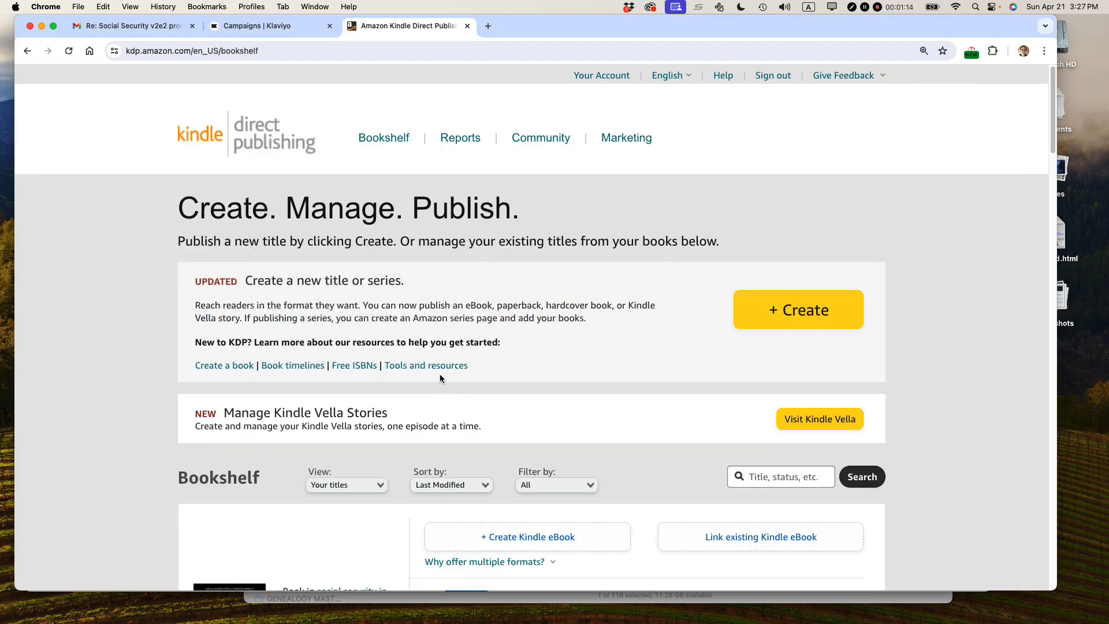
scroll(407, 175, down, 8)
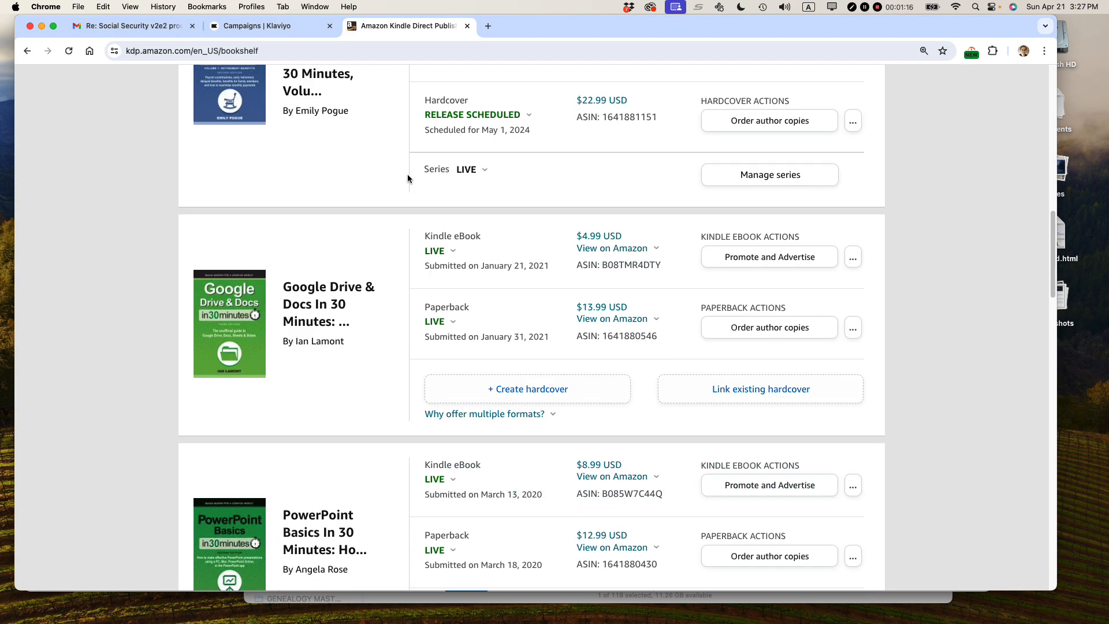
scroll(408, 179, down, 6)
scroll(408, 178, up, 15)
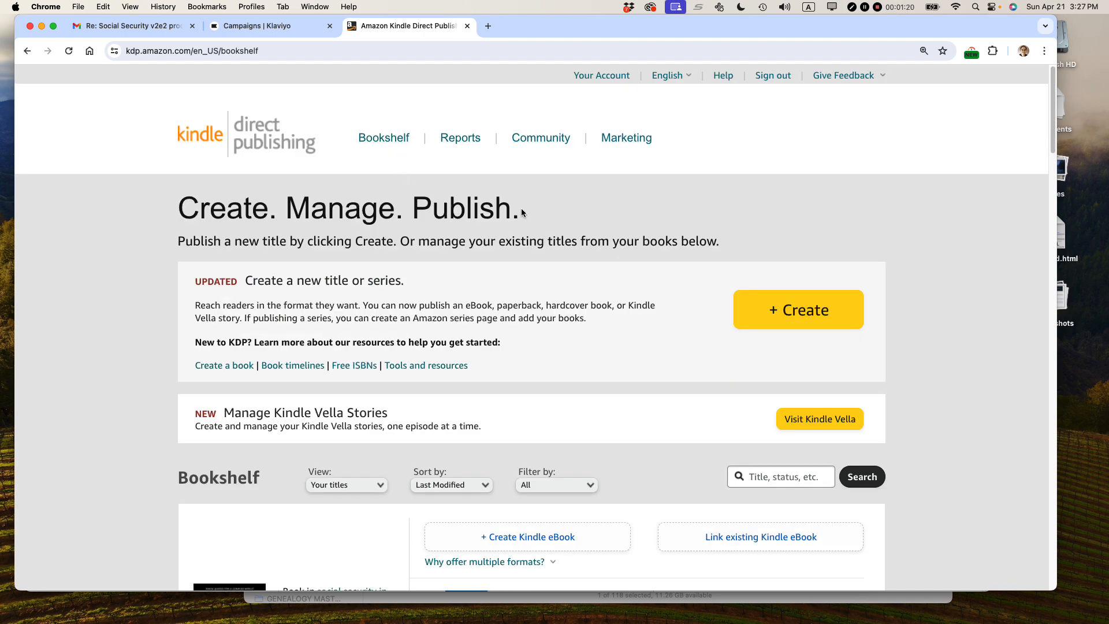
scroll(522, 208, down, 5)
scroll(521, 213, down, 3)
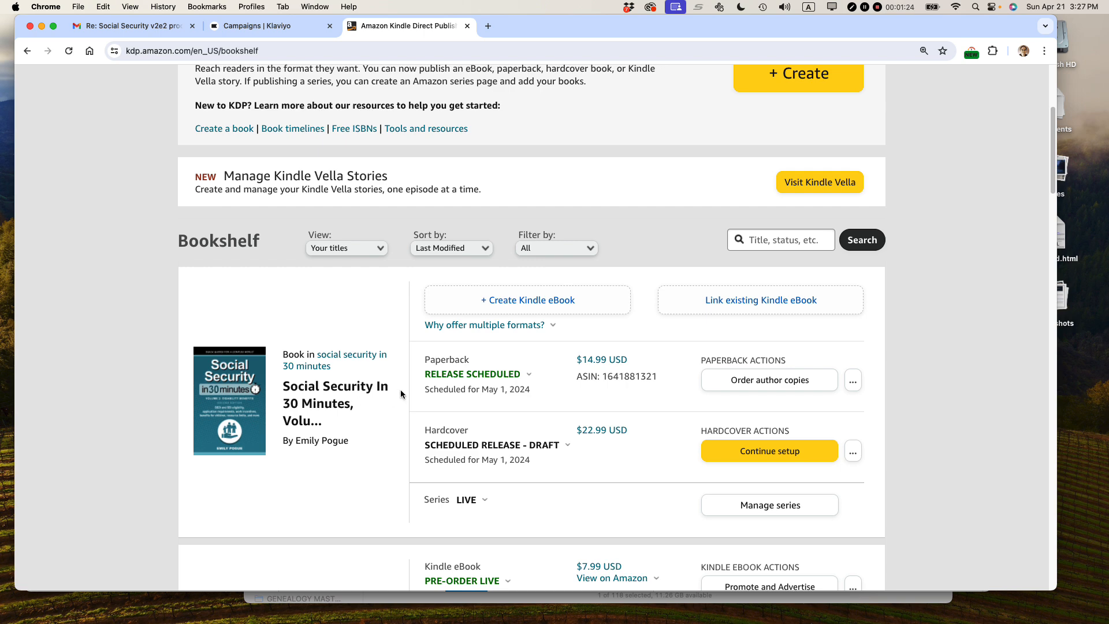
View the release status explanation for the Volume 2 paperback and close it
click(464, 376)
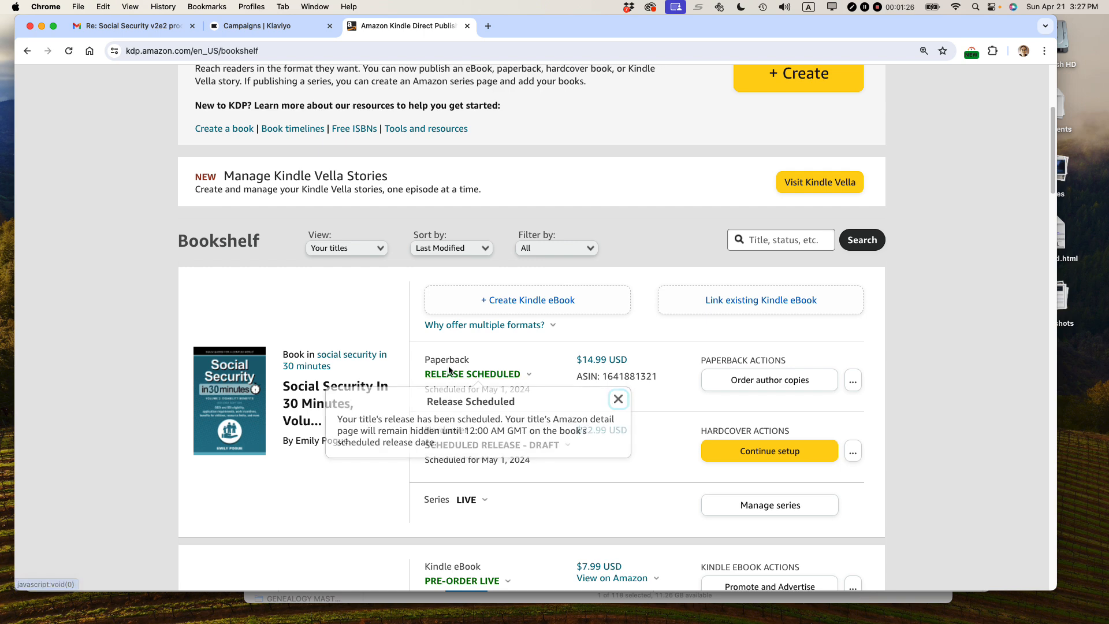
click(451, 374)
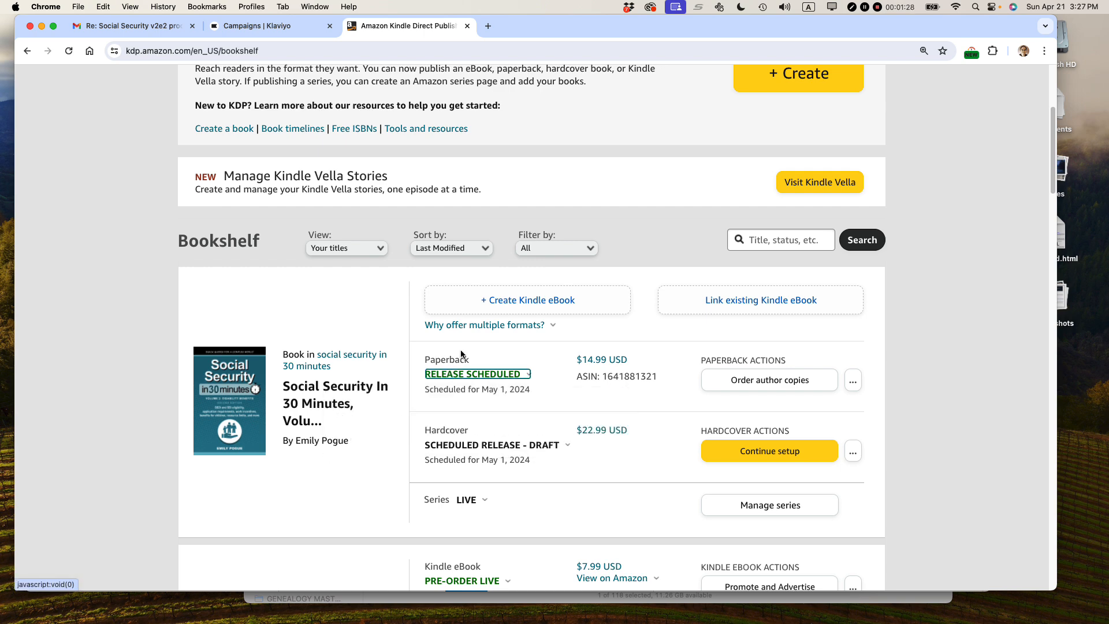
click(469, 375)
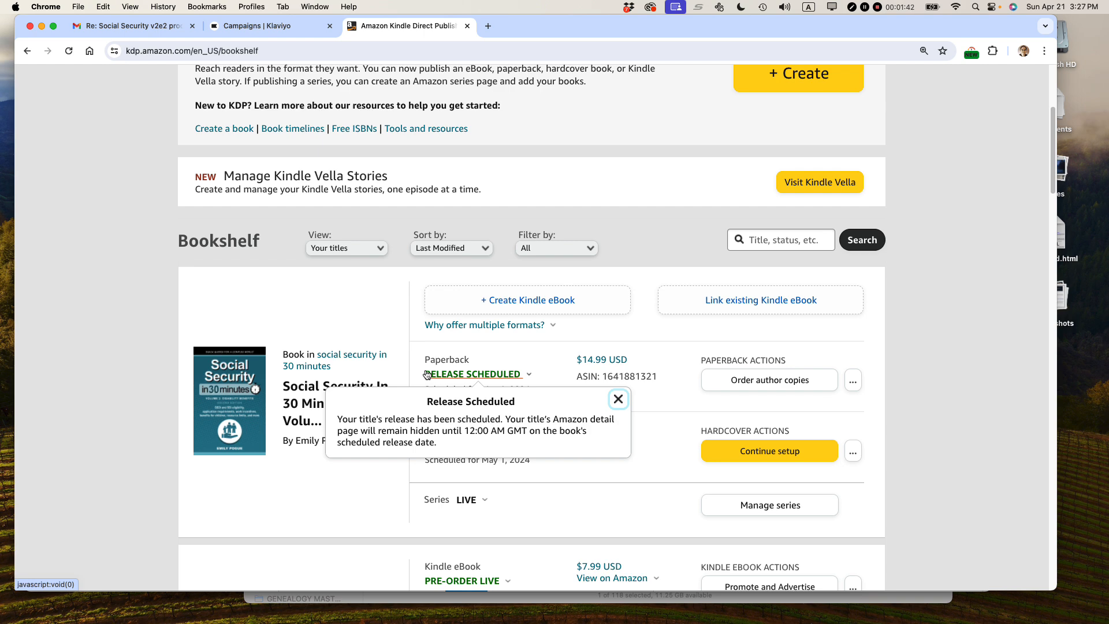
click(463, 325)
click(336, 307)
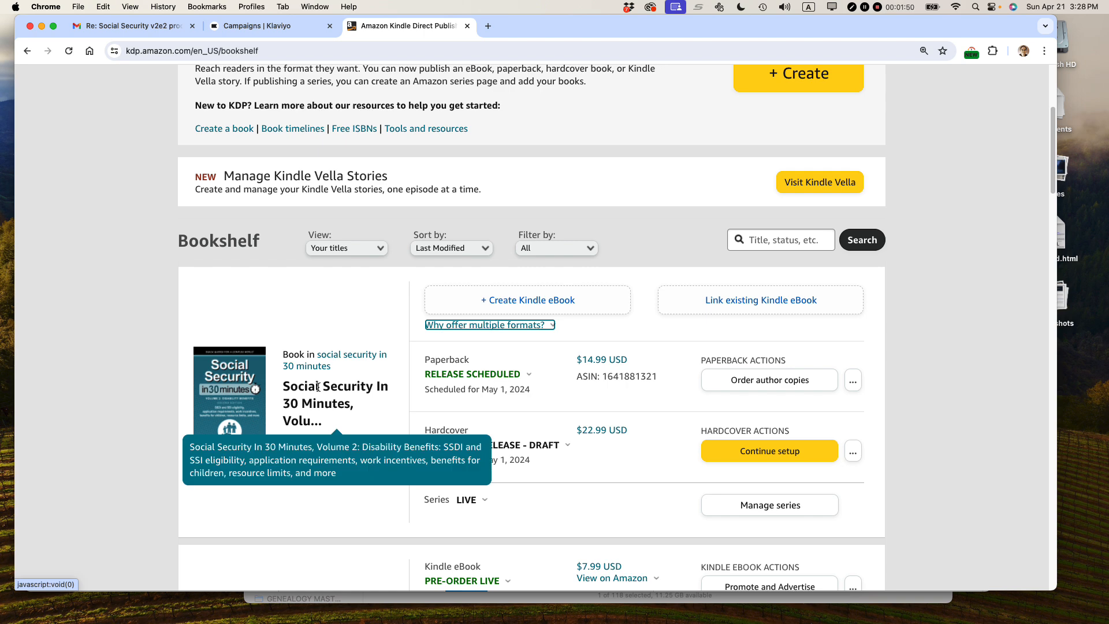
Start creating a Kindle eBook edition from the existing Social Security In 30 Minutes Volume 2 Bookshelf entry
scroll(689, 224, up, 3)
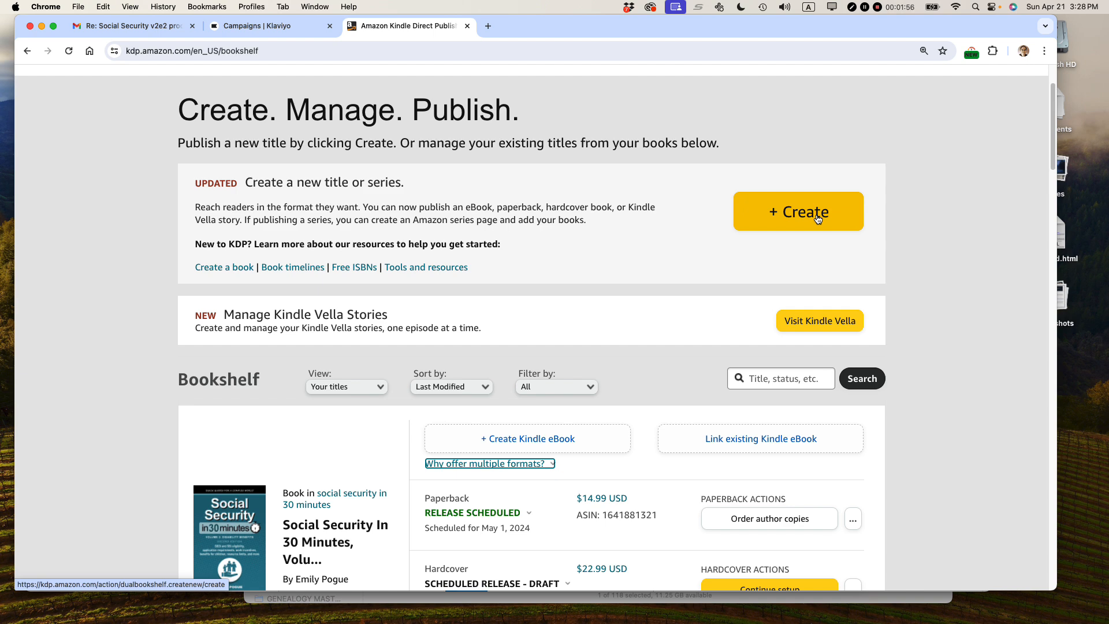
scroll(729, 224, down, 1)
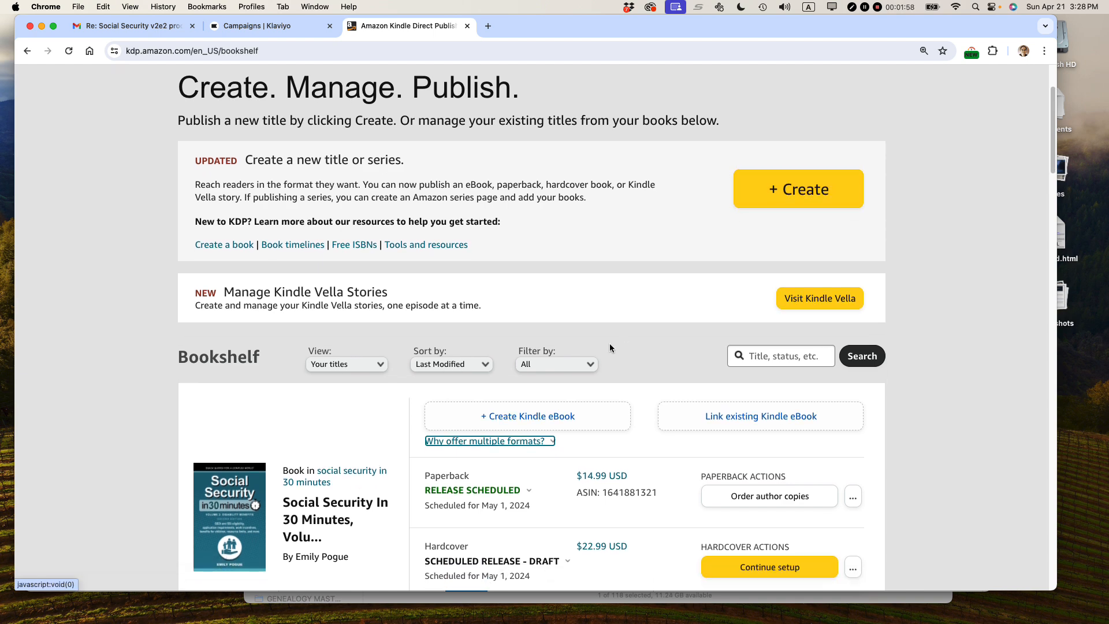
scroll(549, 416, down, 1)
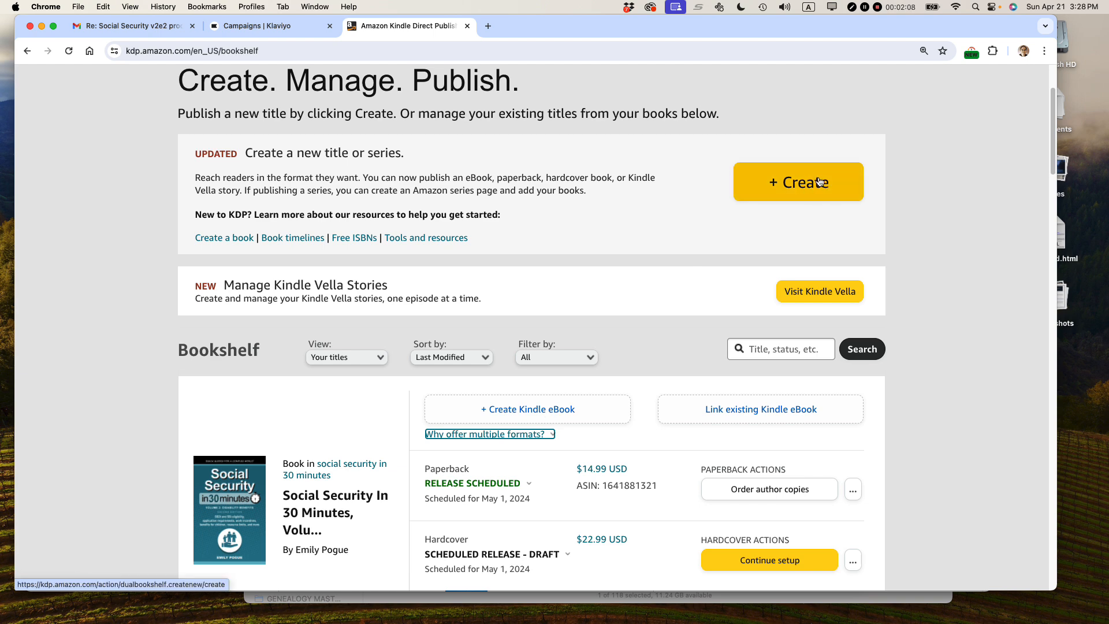
scroll(689, 263, down, 2)
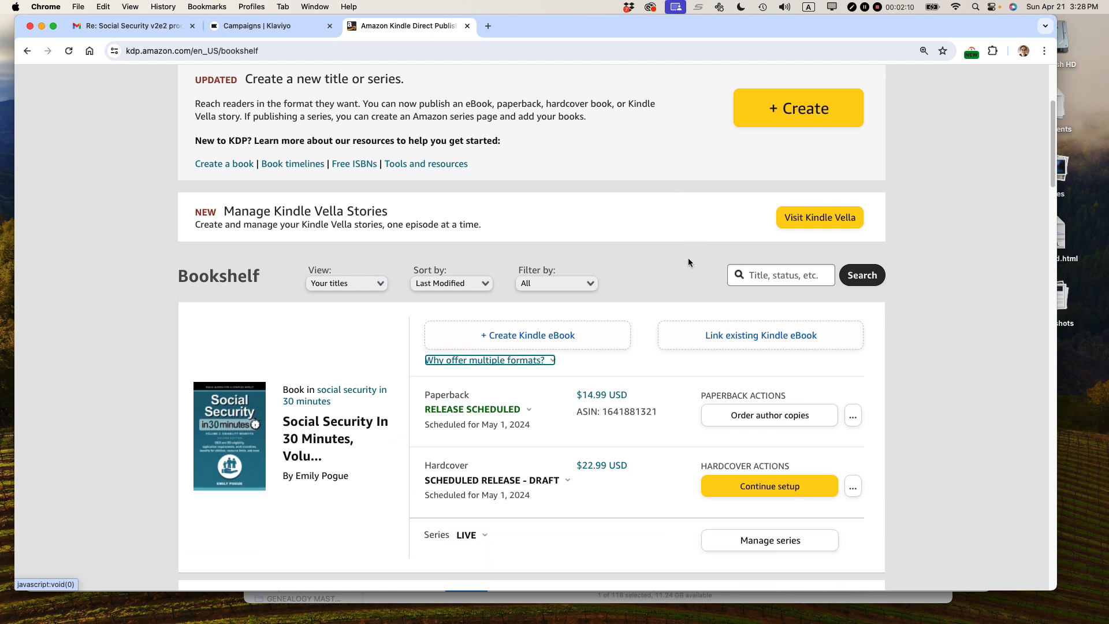
scroll(689, 263, down, 2)
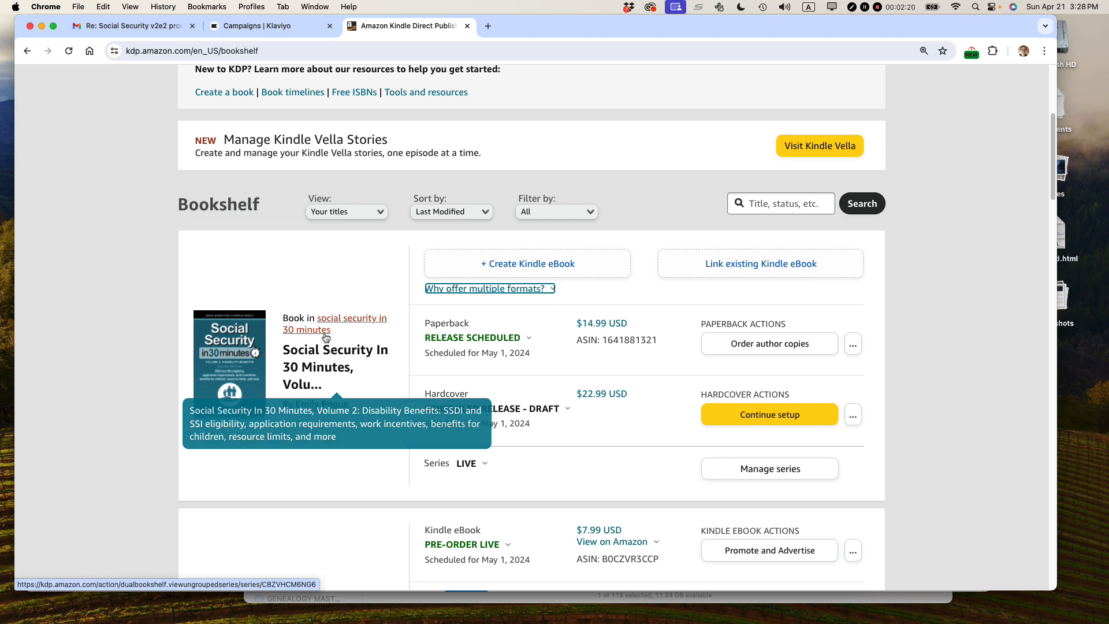
click(505, 276)
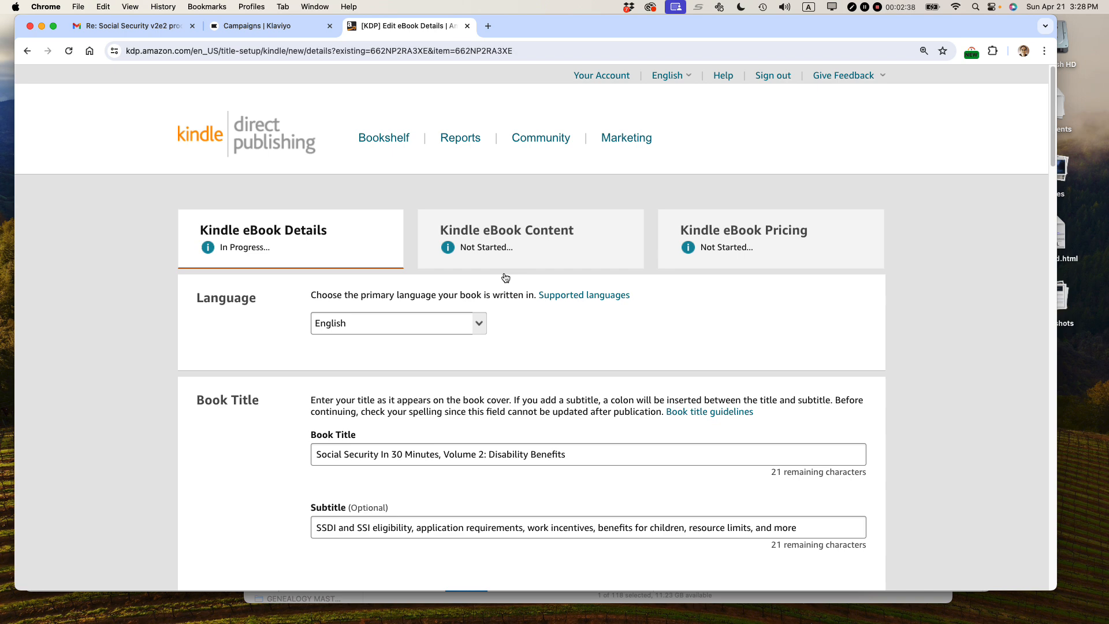
Switch to Books, page through the Volume 2 Disability Benefits ebook from its cover into the disability chapter, and return to Chrome
key(super+Tab)
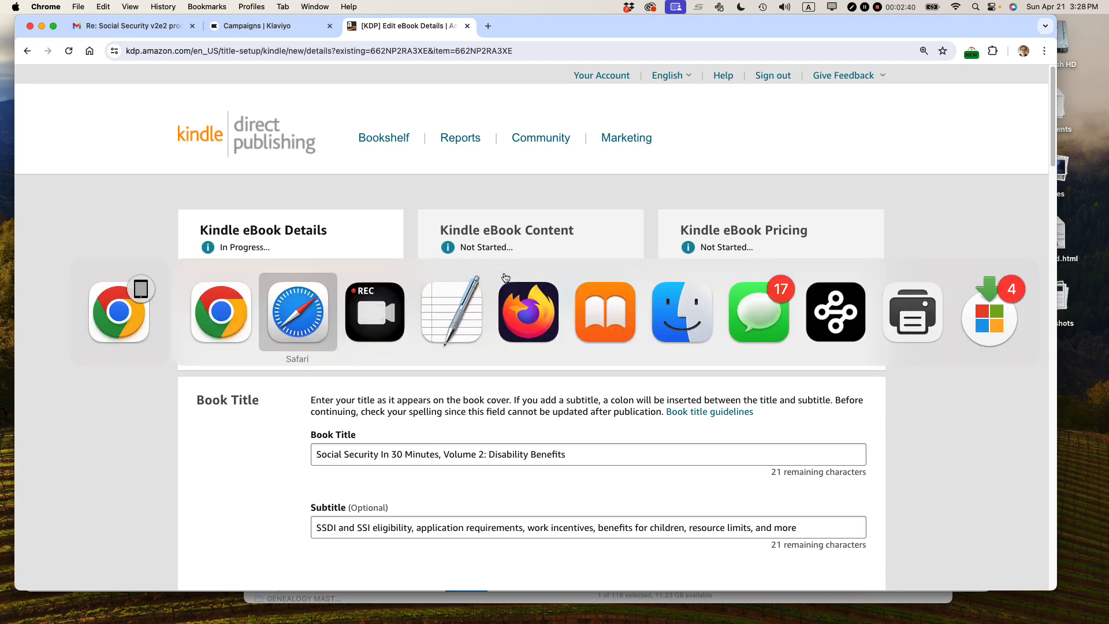
key(super+Tab)
key(super+Tab)
key(super+Tab)
key(super+Tab)
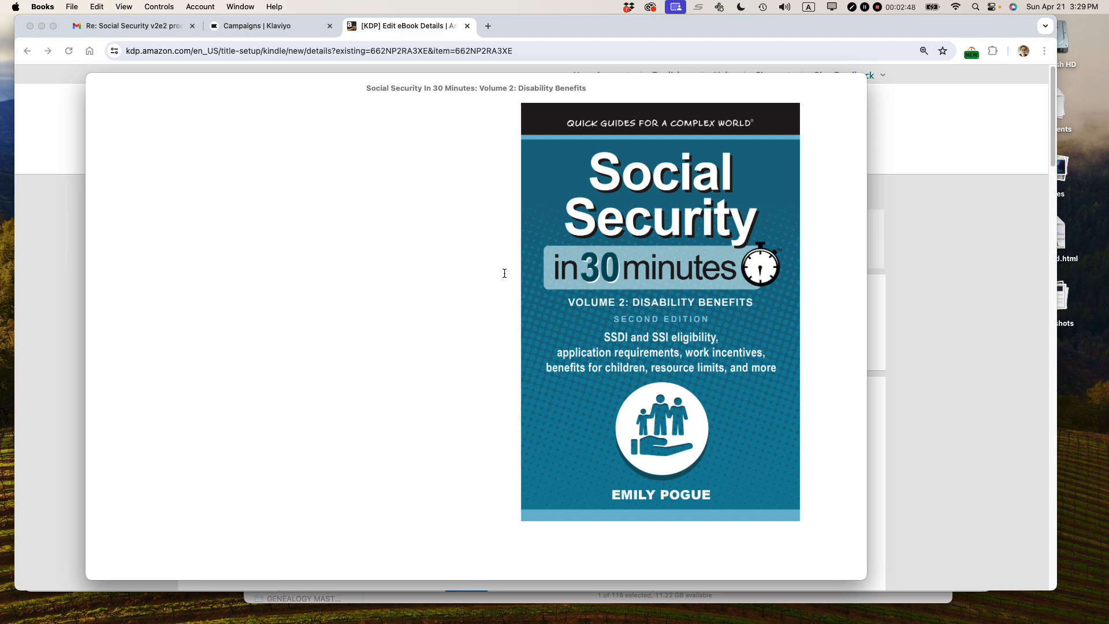
key(Right)
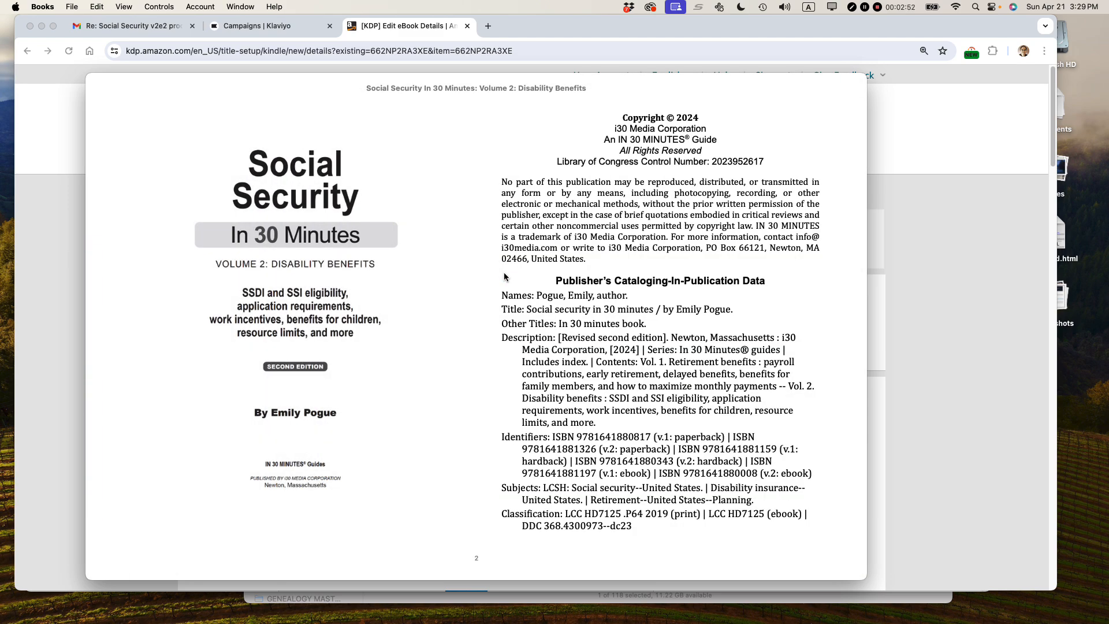
key(Right)
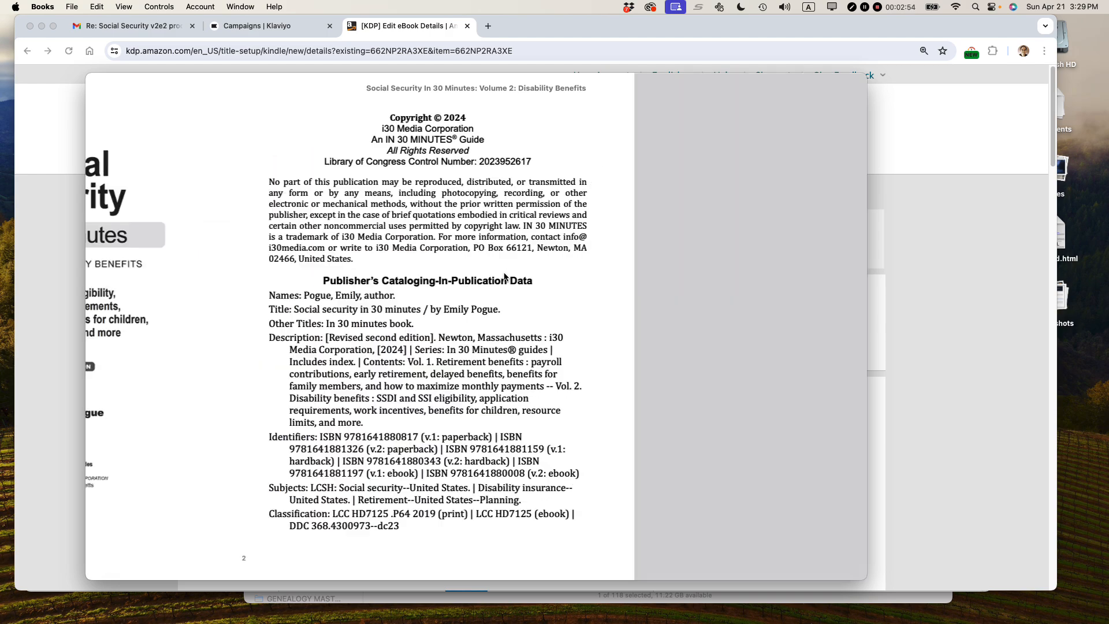
key(Right)
key(Right)
key(Right)
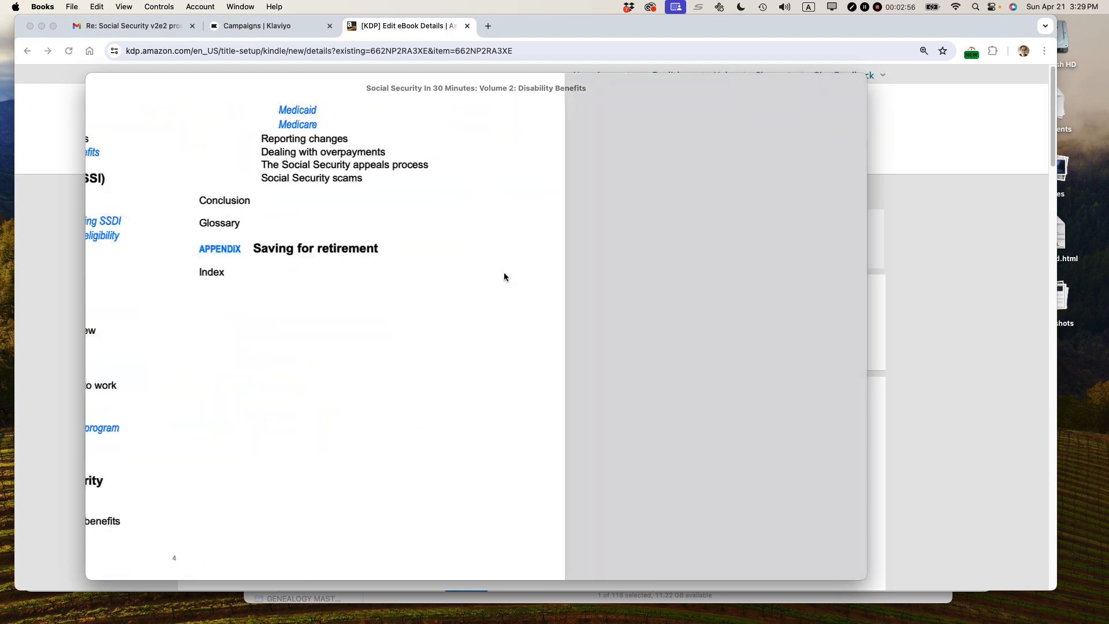
key(Right)
key(Right)
key(Right)
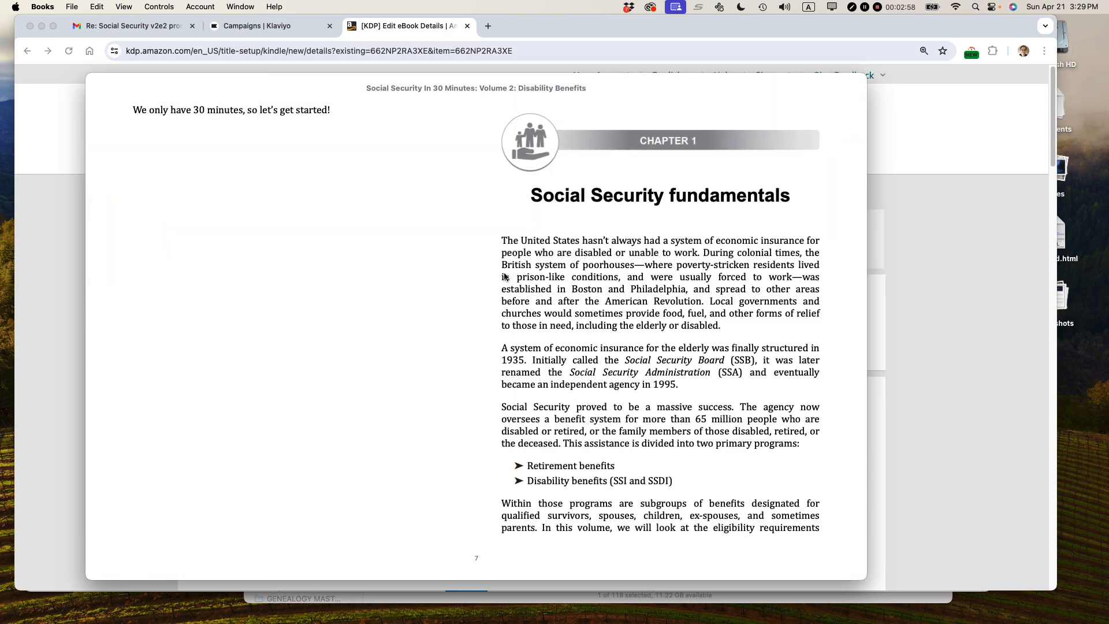
key(Right)
key(Right)
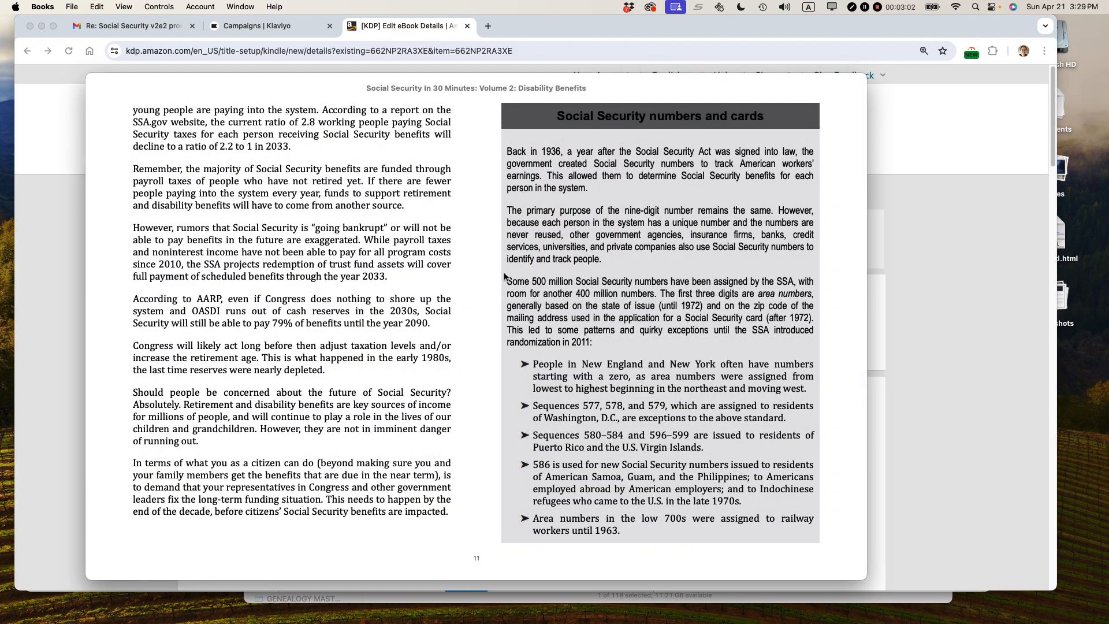
key(Right)
key(Right)
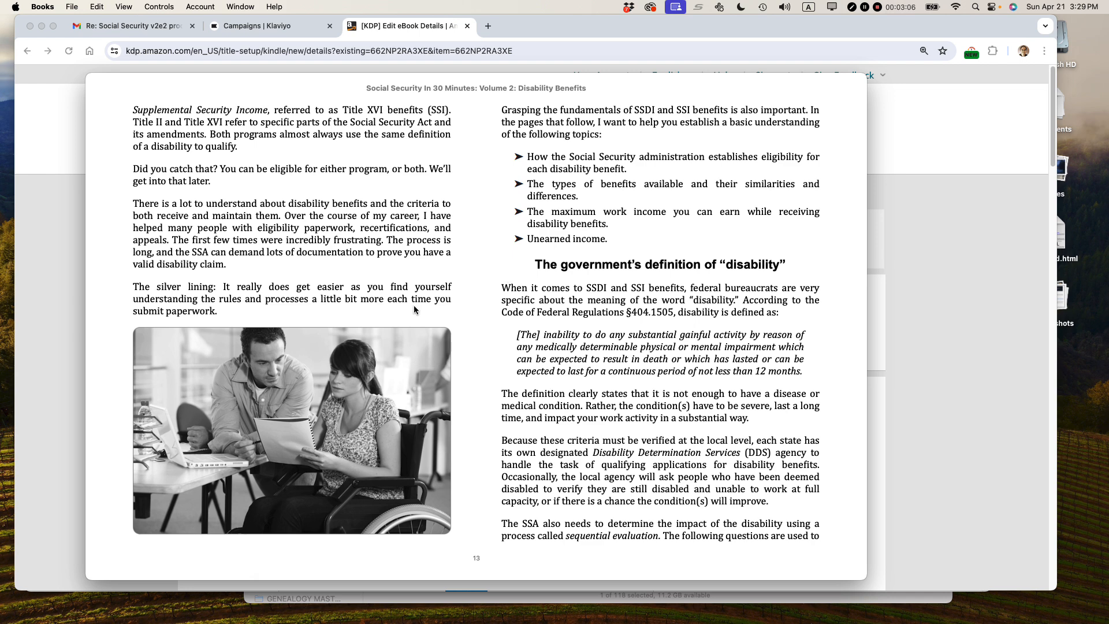
click(895, 285)
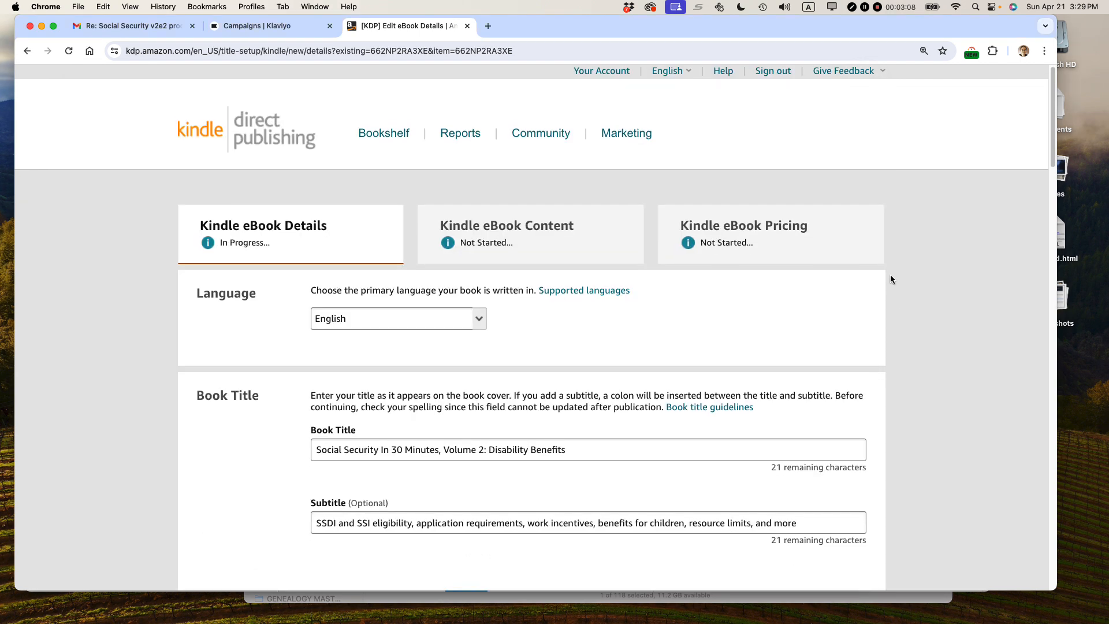
Switch to the Volume 2 metadata file in TextEdit and review the title, author and unhyphenated 13-digit ebook ISBN
scroll(890, 275, down, 2)
key(super+Tab)
key(super+Tab)
key(super+Tab)
key(super+Tab)
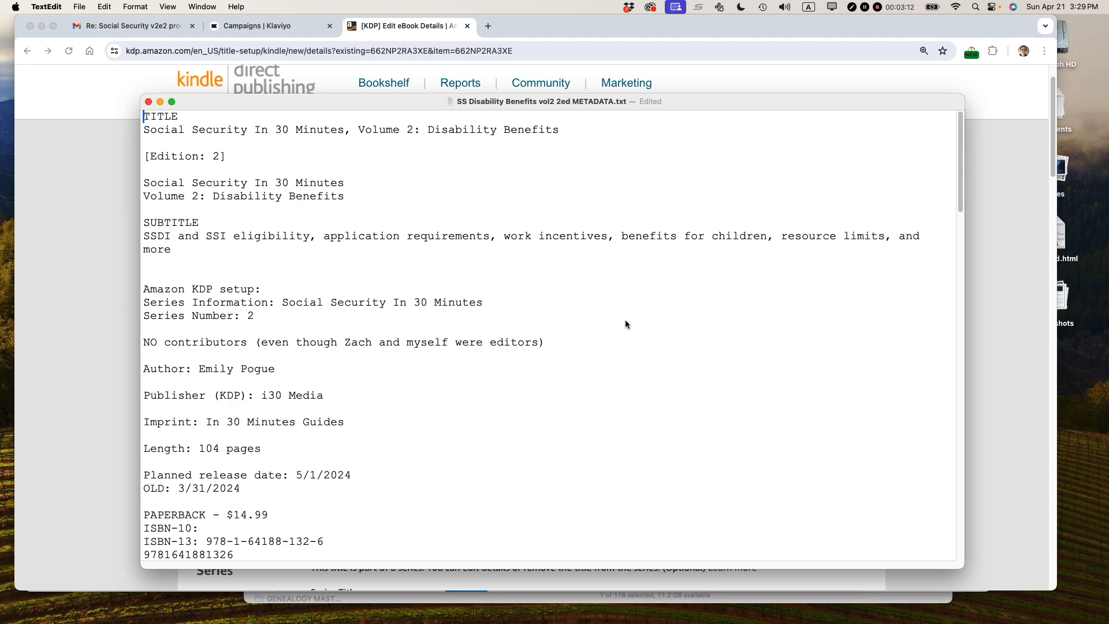
triple_click(311, 133)
double_click(224, 370)
scroll(255, 445, down, 5)
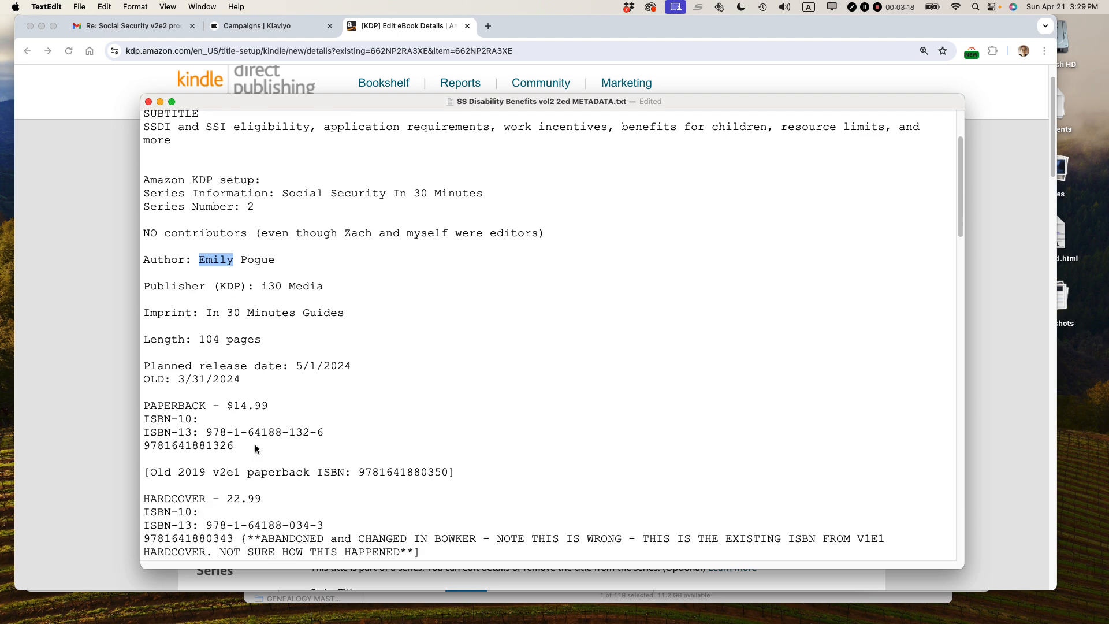
scroll(255, 449, down, 4)
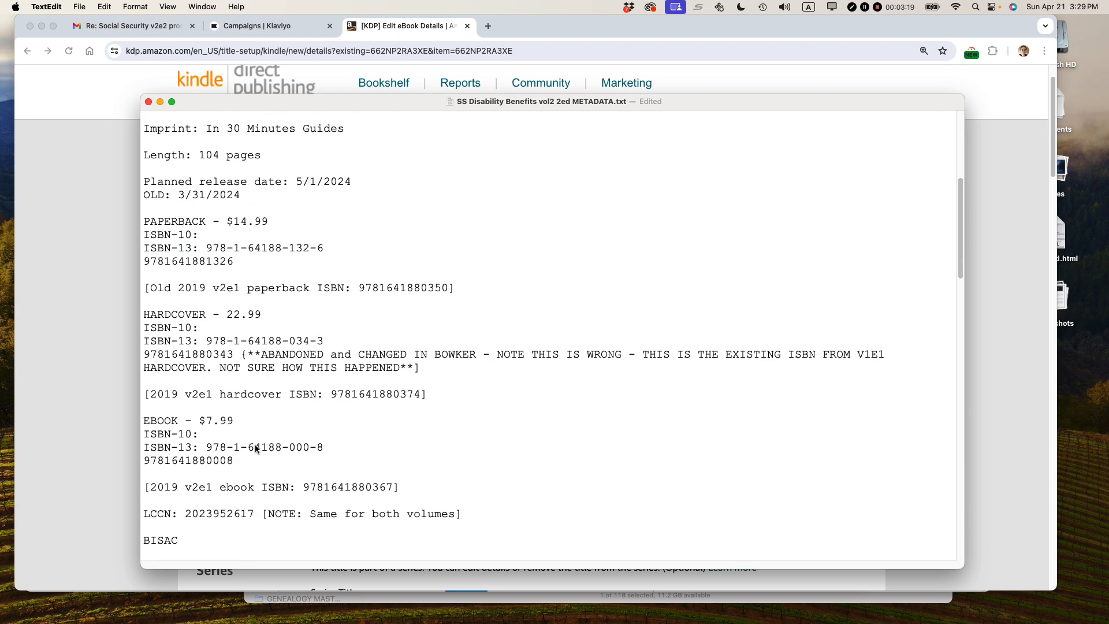
click(187, 461)
double_click(188, 460)
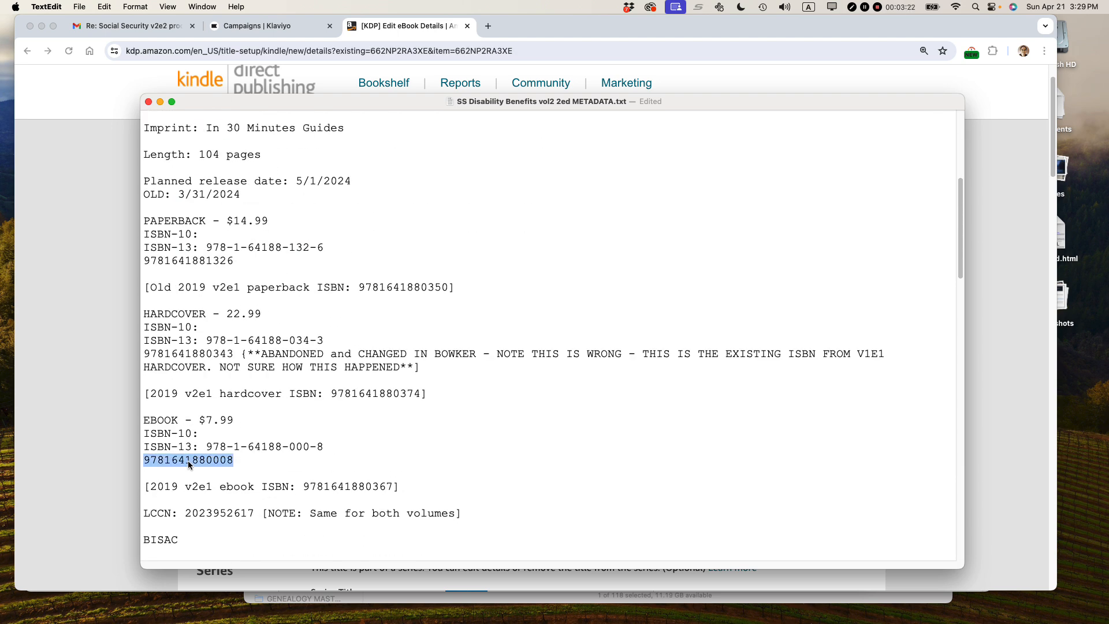
Return to the eBook details in Chrome and check the prefilled title, subtitle and series against the metadata file
click(105, 292)
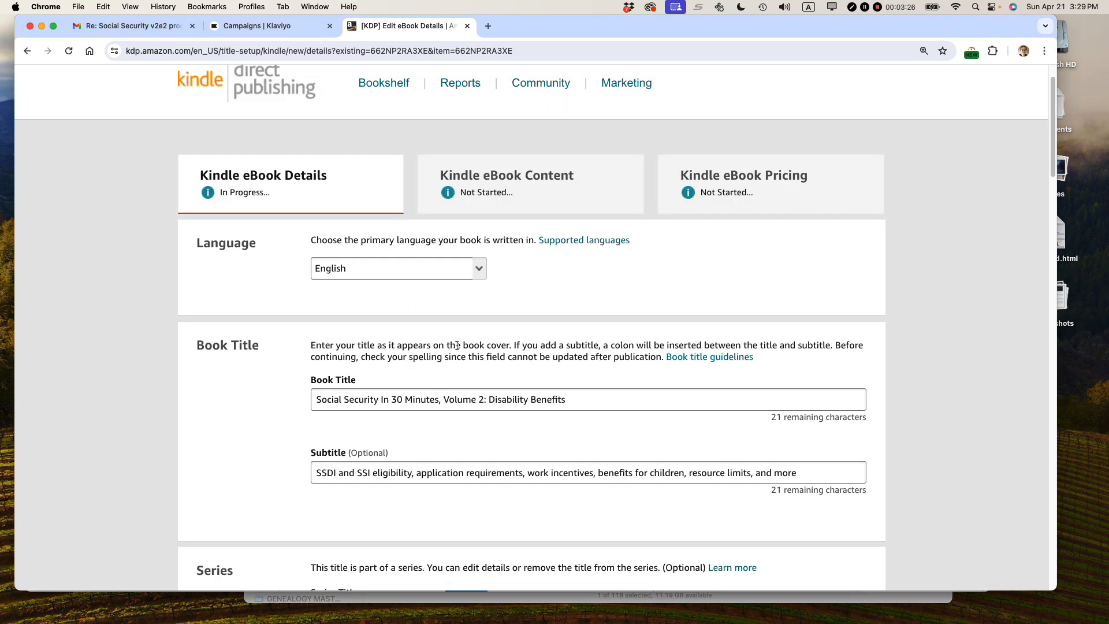
scroll(457, 346, down, 3)
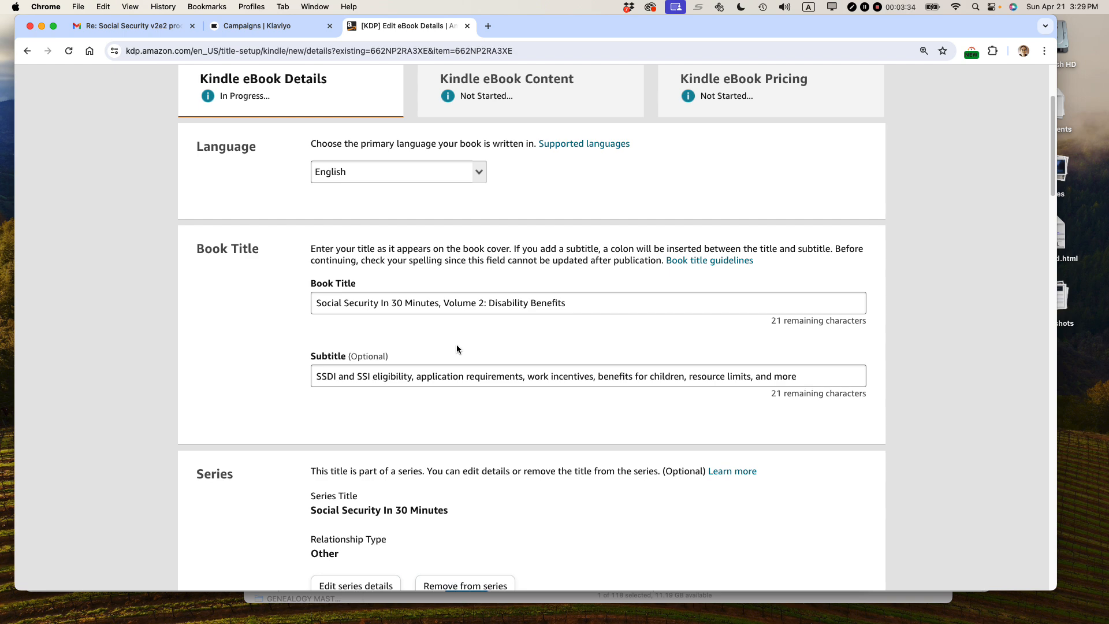
key(super+Tab)
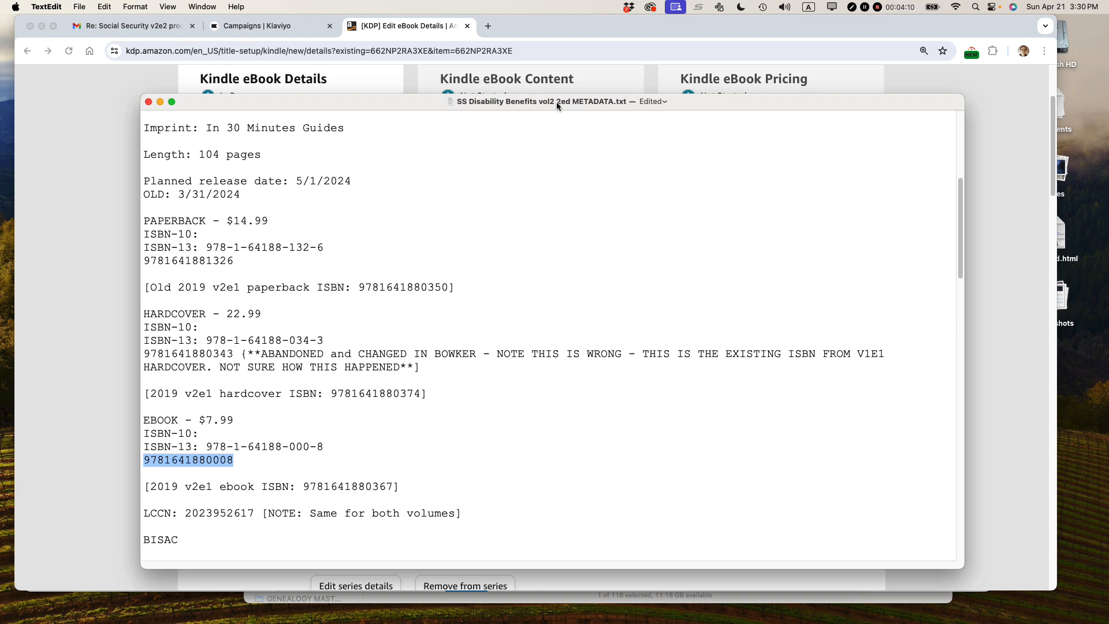
key(super+Tab)
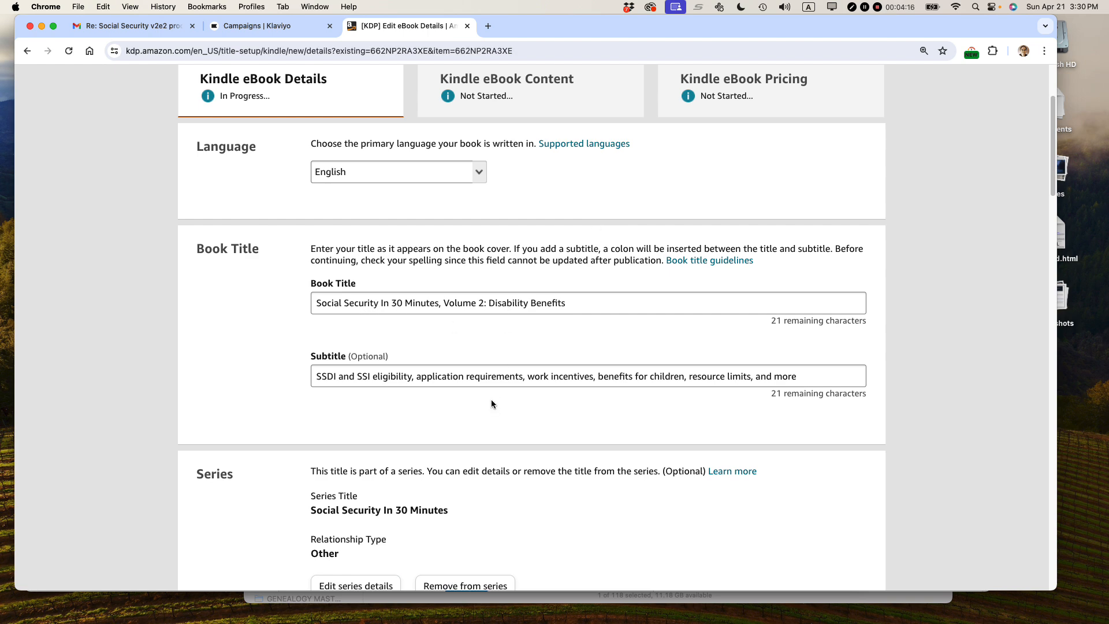
Review the prefilled series, edition number, author, contributors, description, publishing rights and primary audience sections of the eBook details
scroll(491, 402, down, 5)
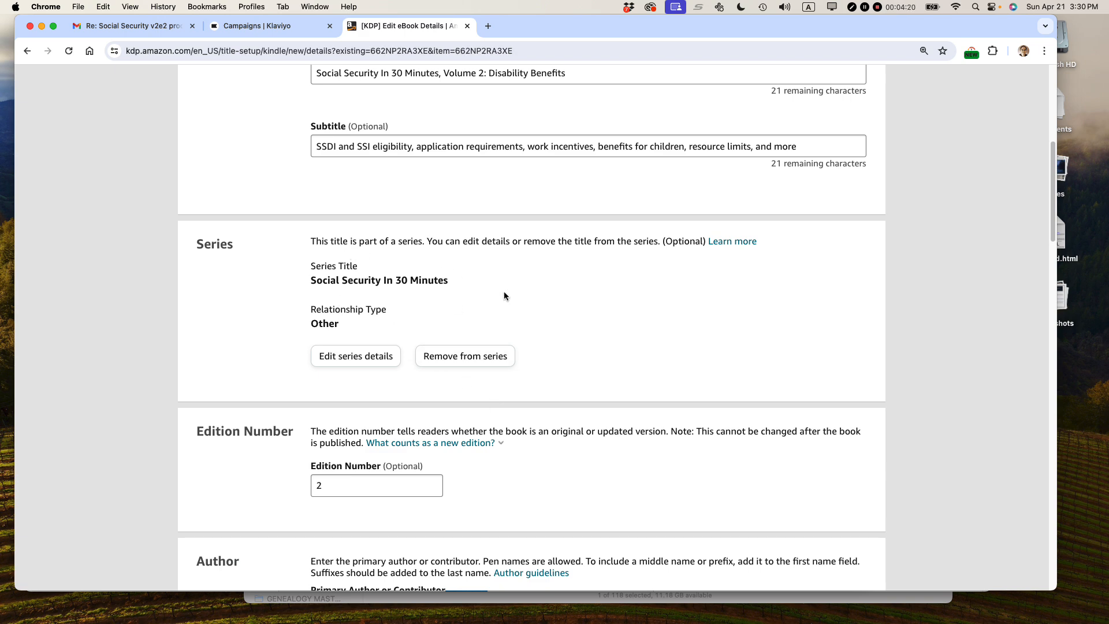
scroll(520, 292, down, 2)
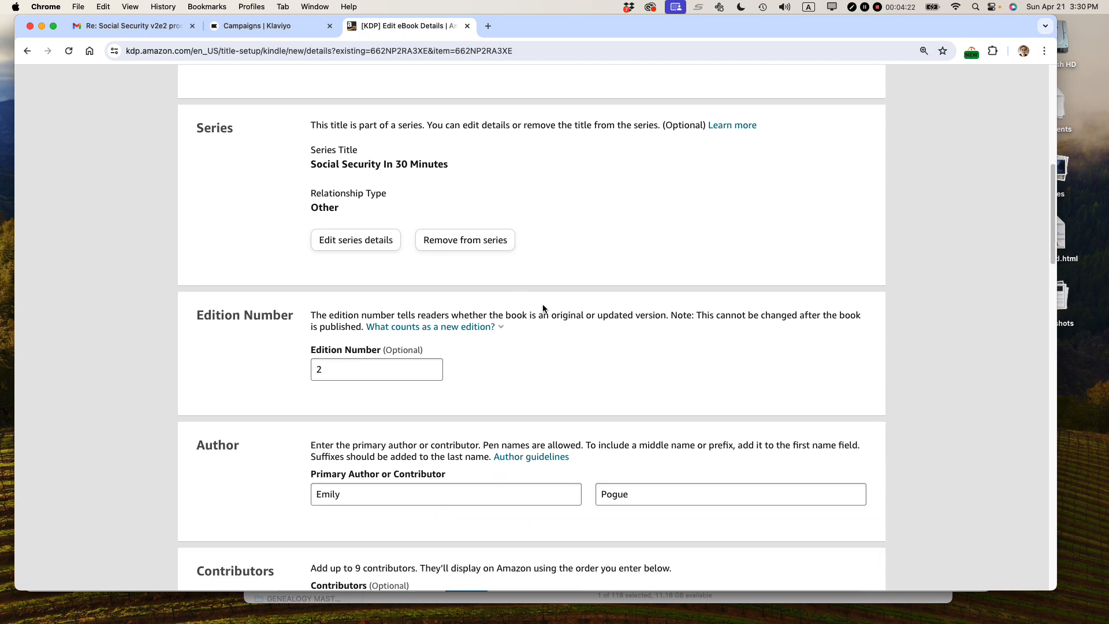
scroll(327, 278, down, 3)
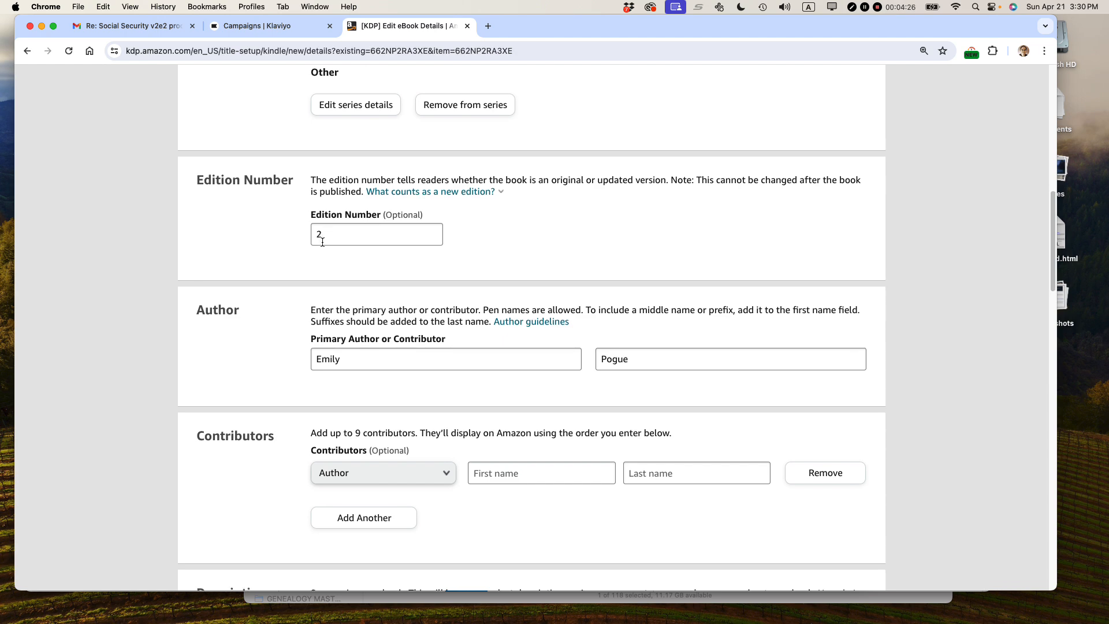
scroll(341, 246, down, 2)
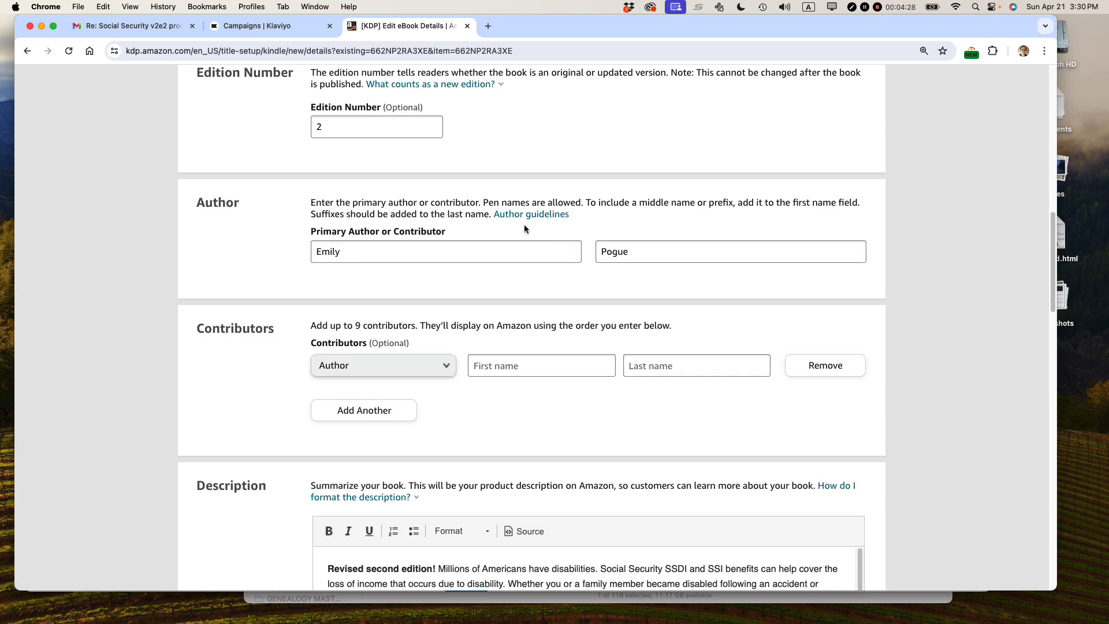
scroll(524, 228, down, 5)
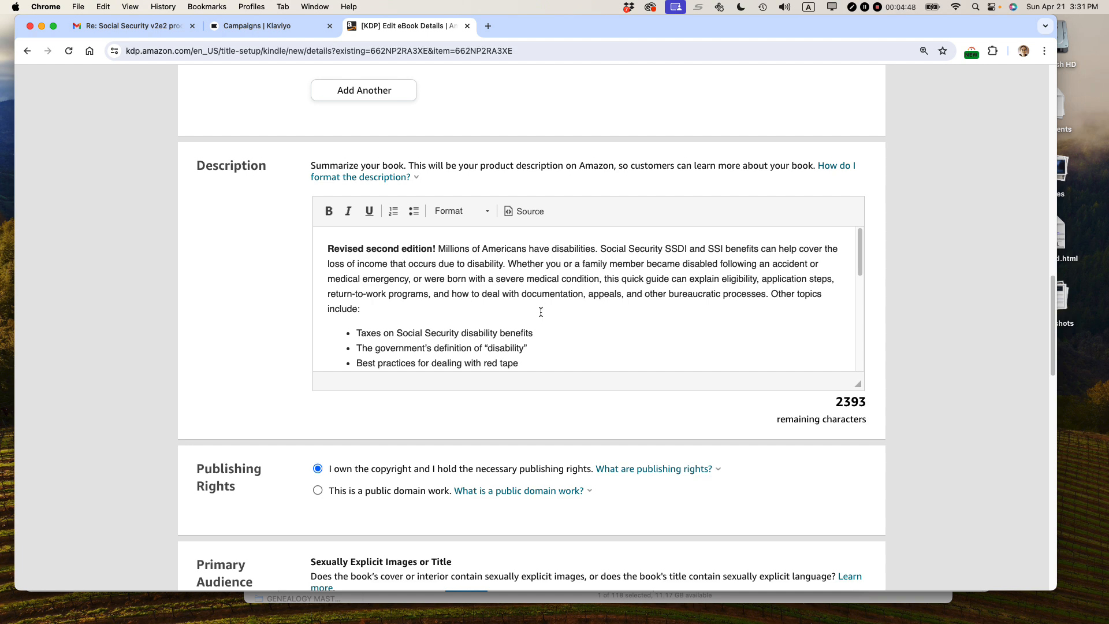
scroll(553, 317, down, 3)
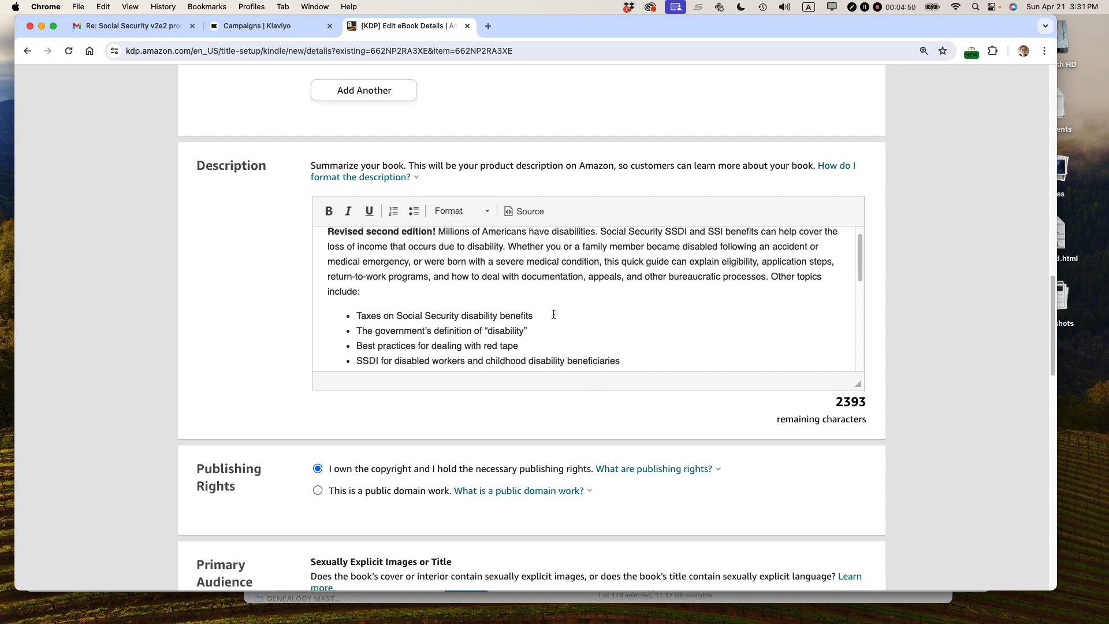
scroll(879, 335, down, 1)
scroll(879, 336, down, 5)
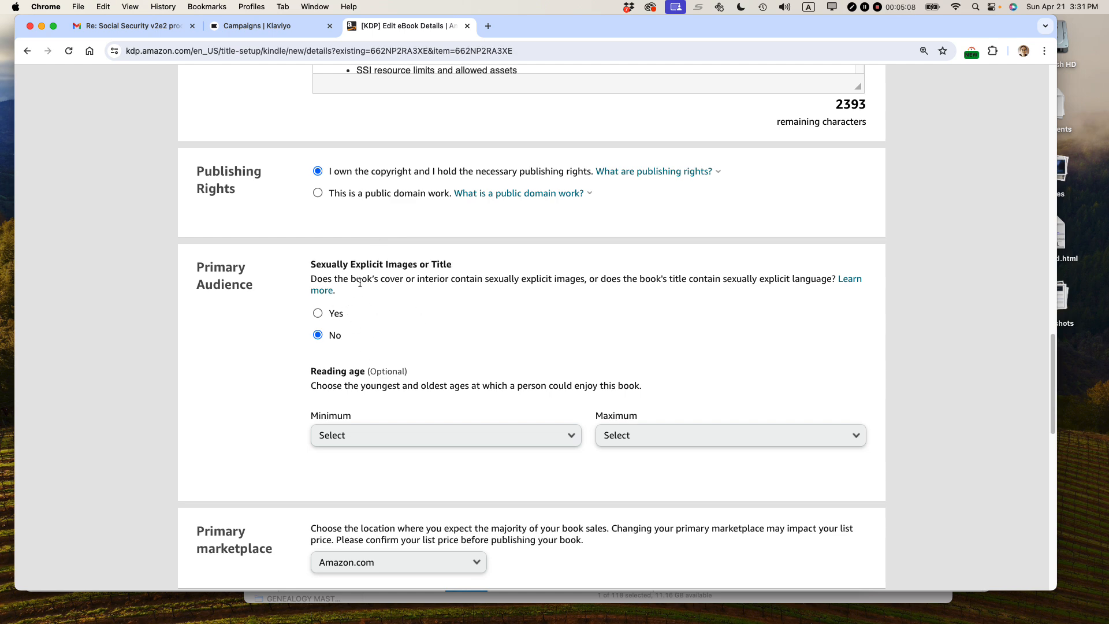
drag(309, 267, 471, 261)
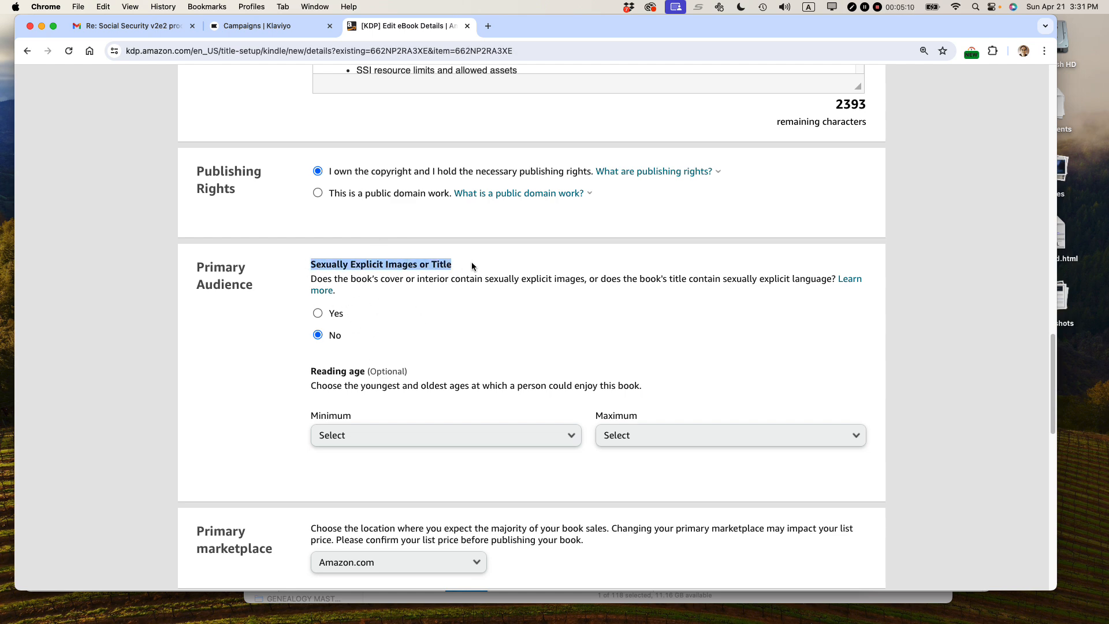
scroll(469, 344, down, 3)
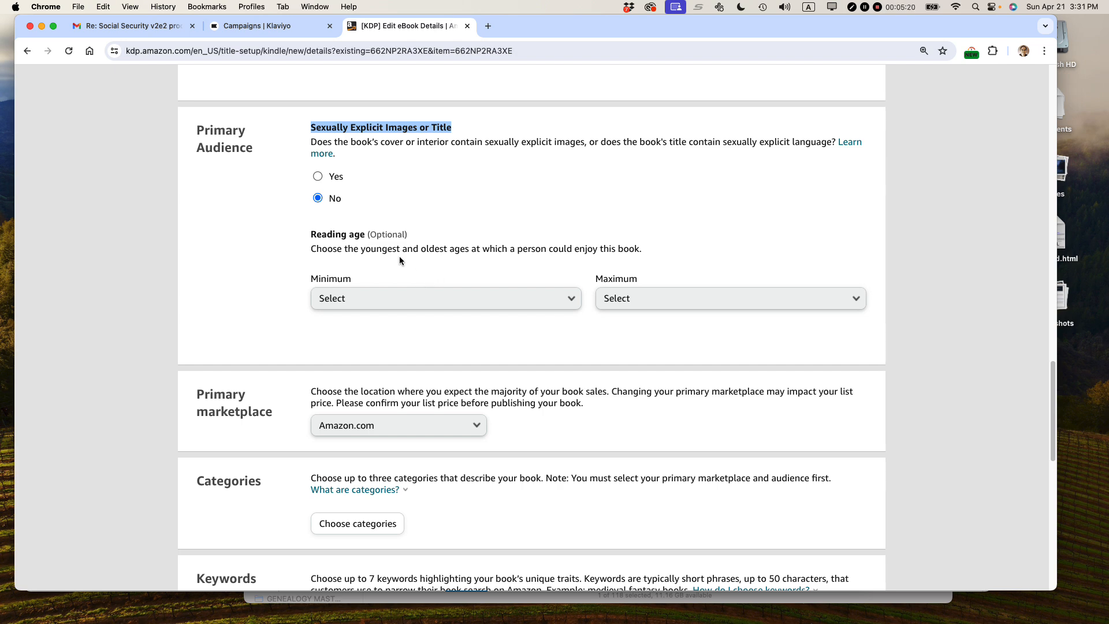
Choose the category Parenting & Relationships with subcategory Disabilities & Hyperactivity, and select its Disabilities and General placements
scroll(492, 327, down, 3)
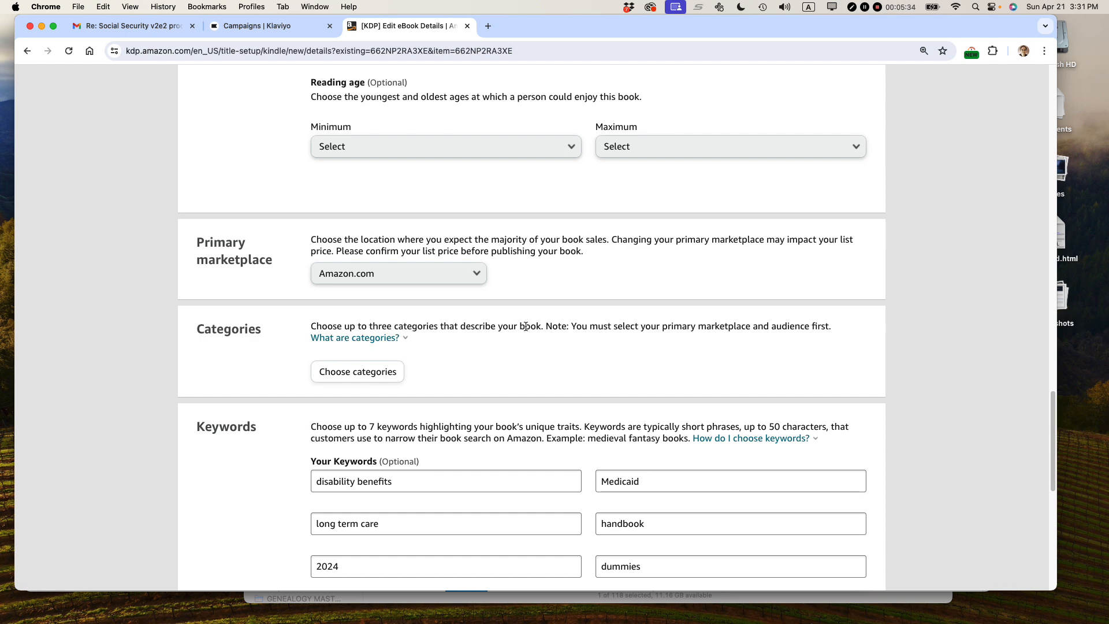
click(349, 373)
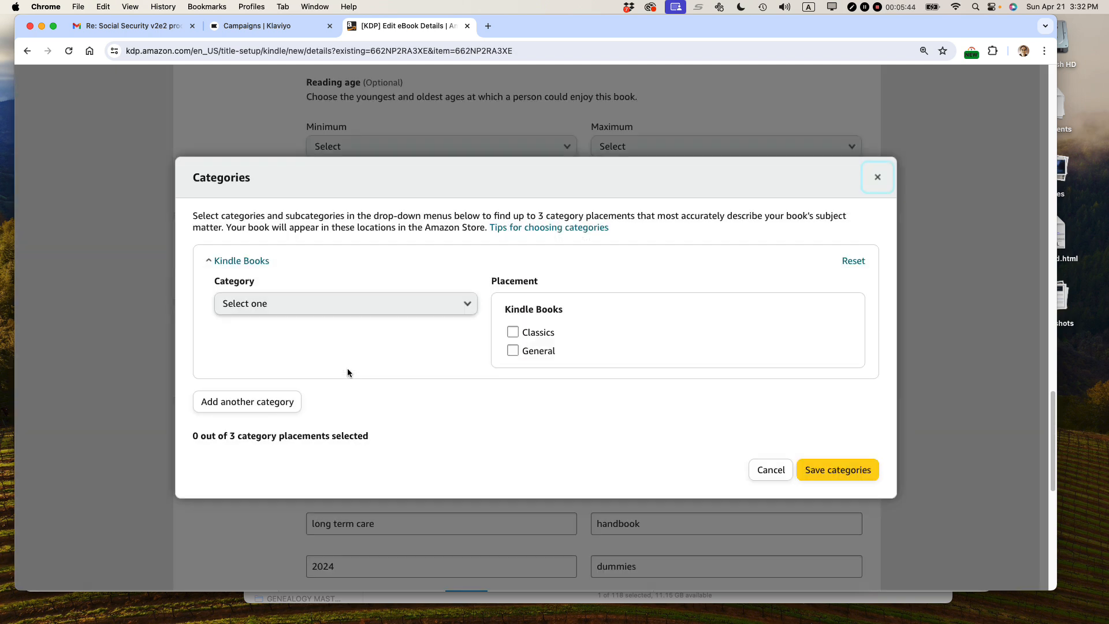
click(293, 304)
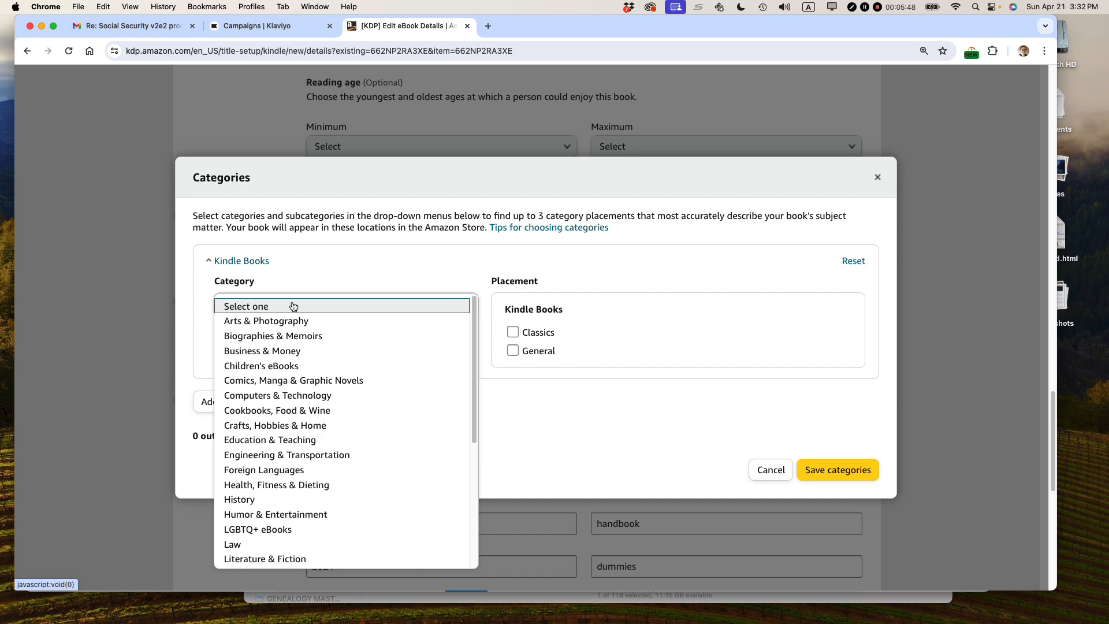
scroll(302, 349, down, 2)
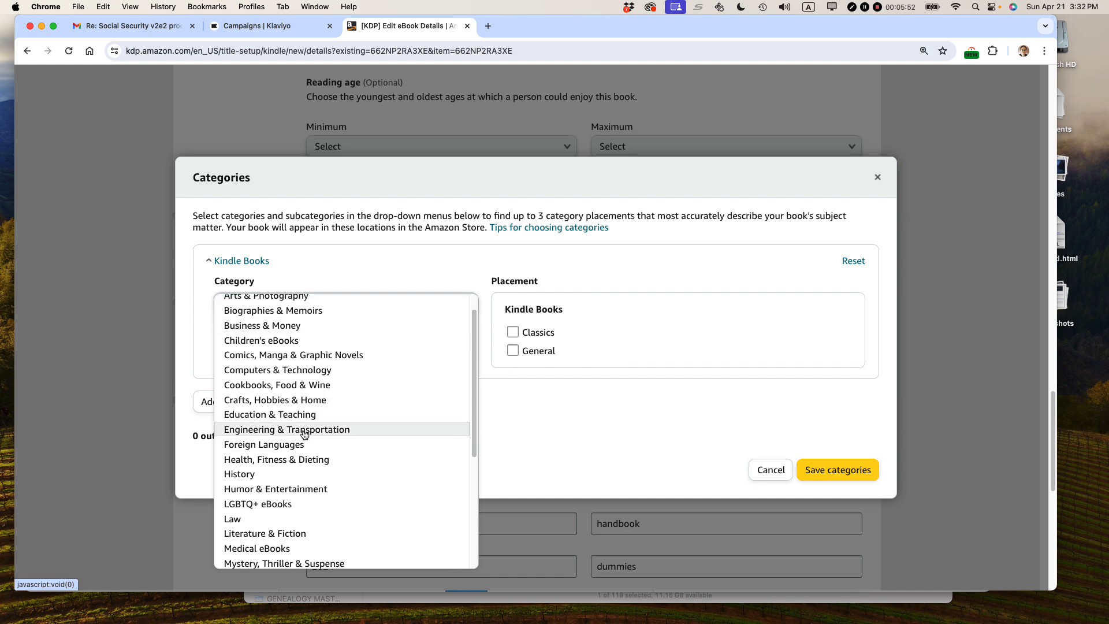
scroll(305, 433, down, 3)
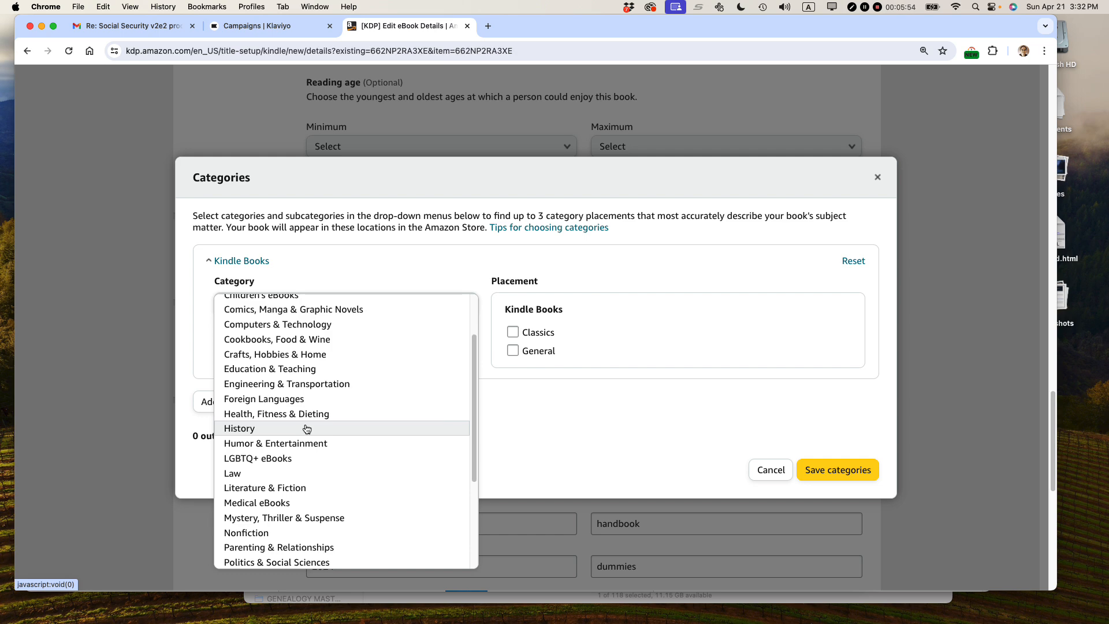
scroll(307, 429, down, 1)
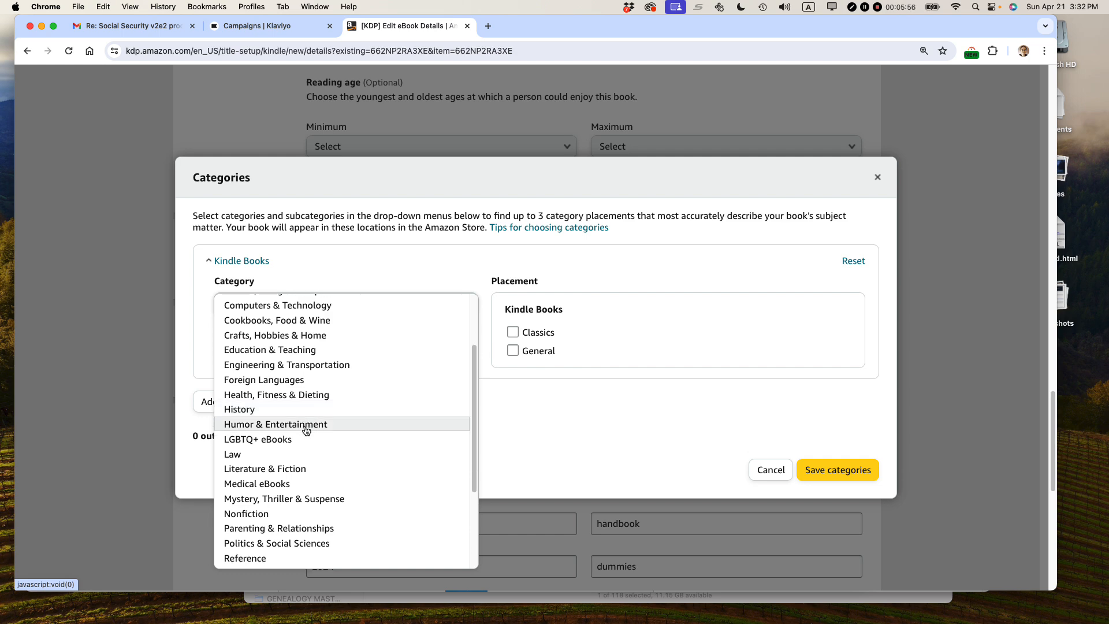
scroll(305, 430, down, 2)
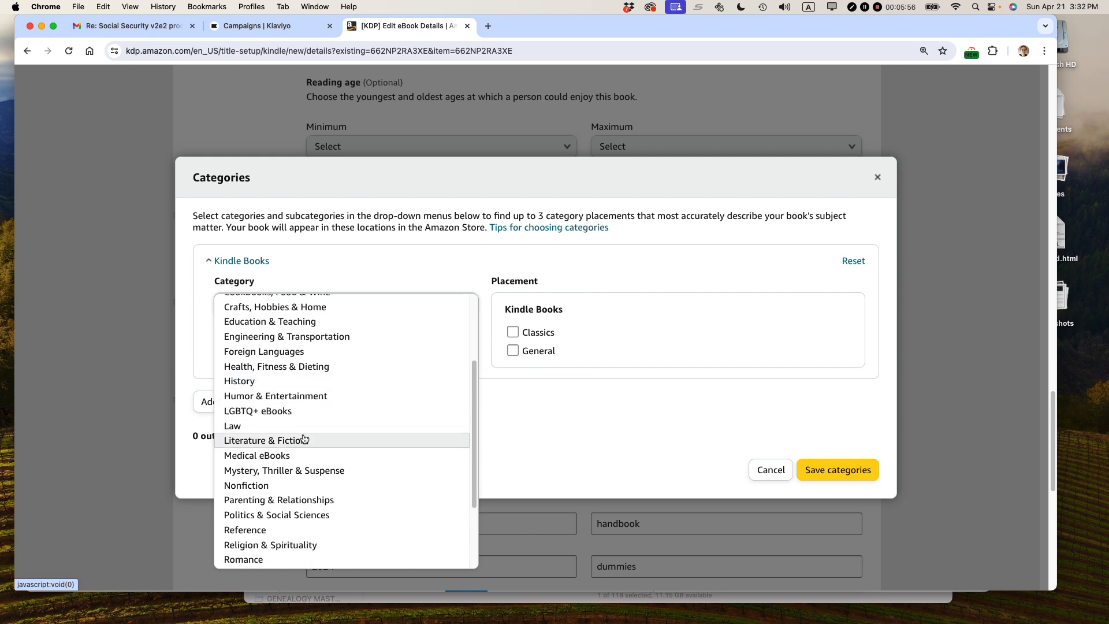
click(297, 501)
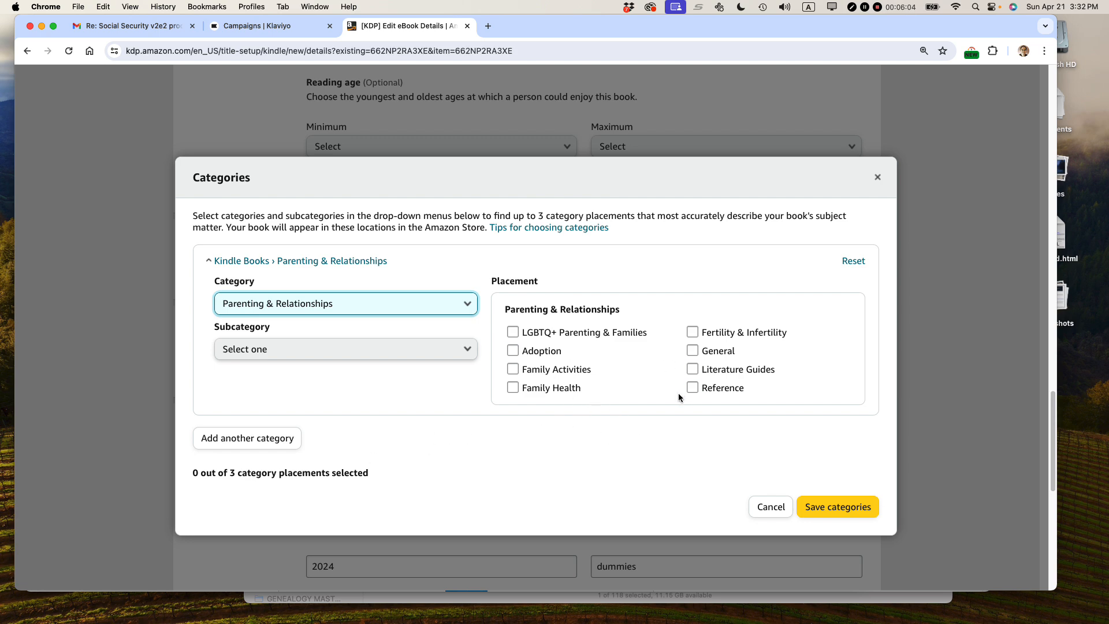
click(318, 349)
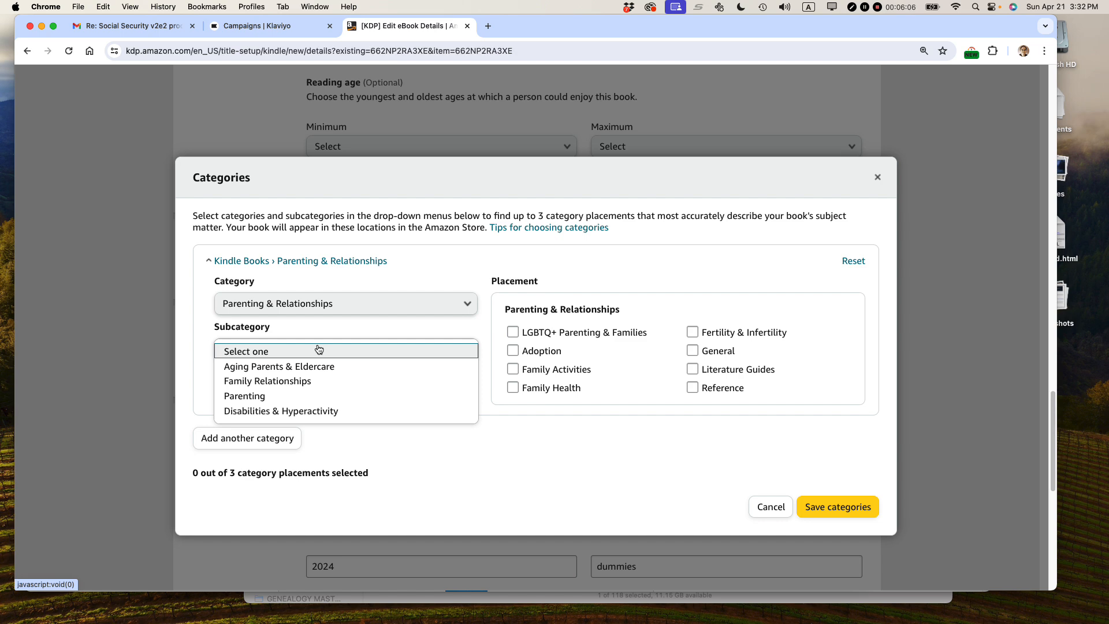
click(325, 411)
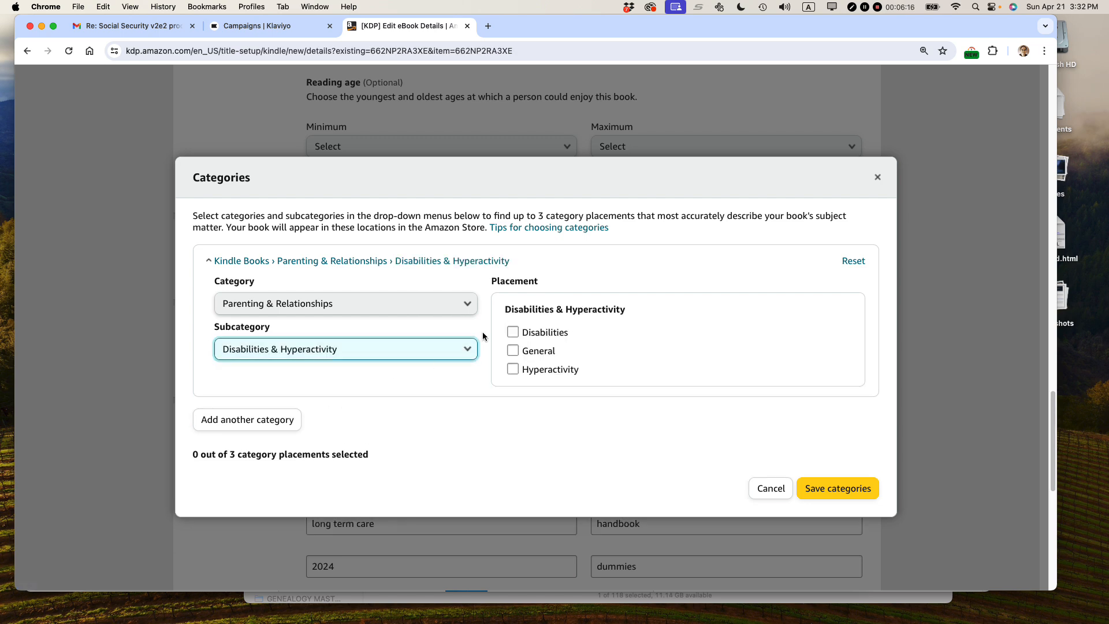
click(512, 334)
click(513, 352)
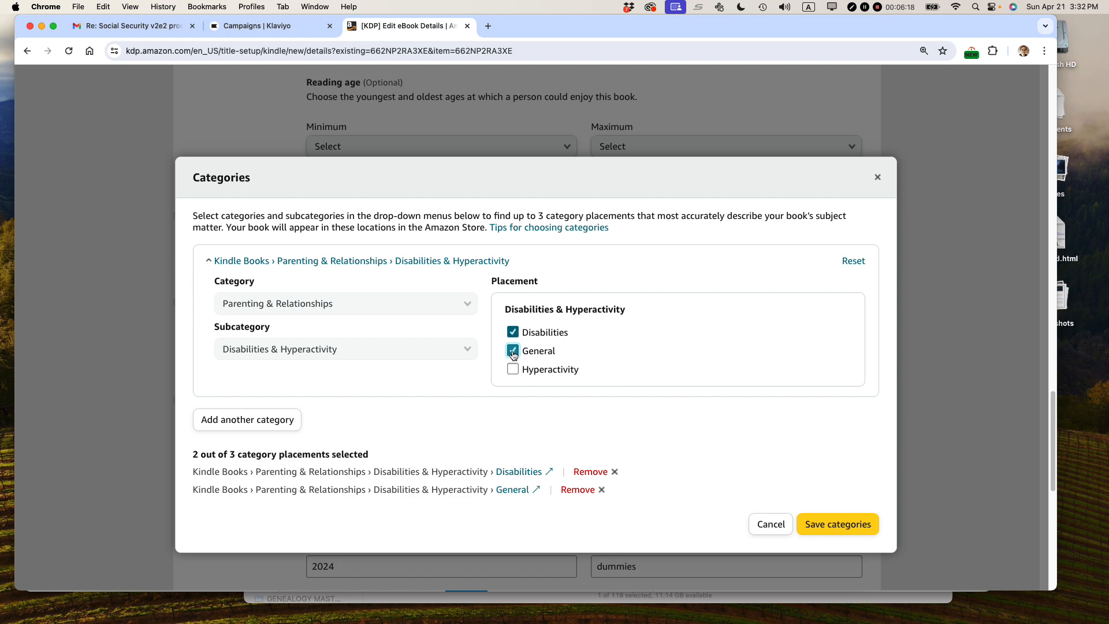
Add the category Business & Money > Personal Finance with the Financial Planning placement, and save the categories
click(243, 419)
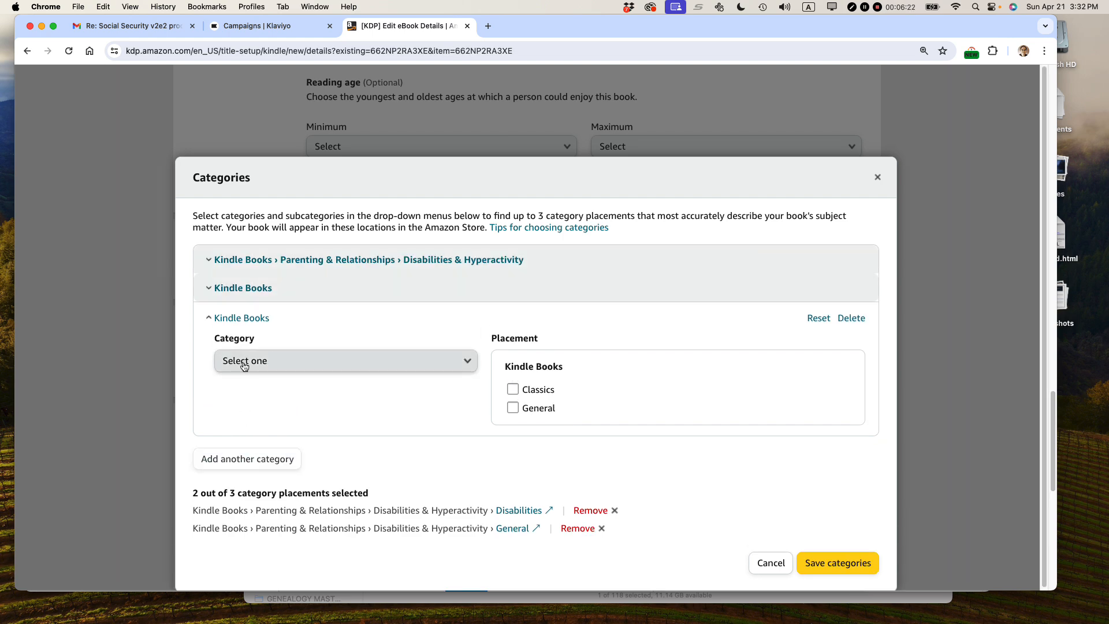
click(244, 365)
click(248, 148)
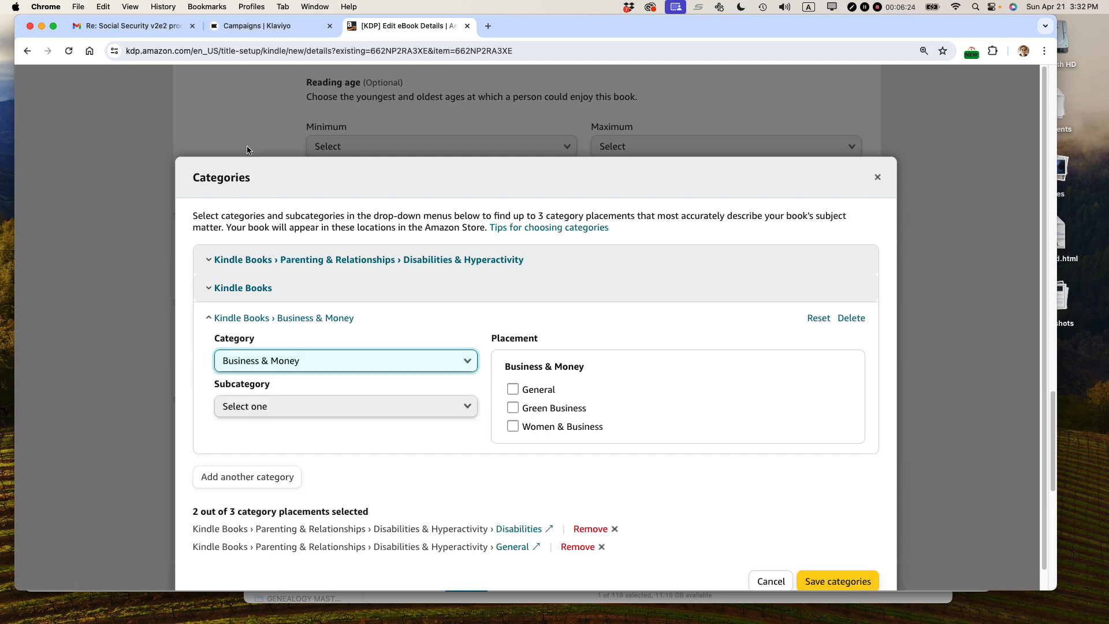
click(351, 404)
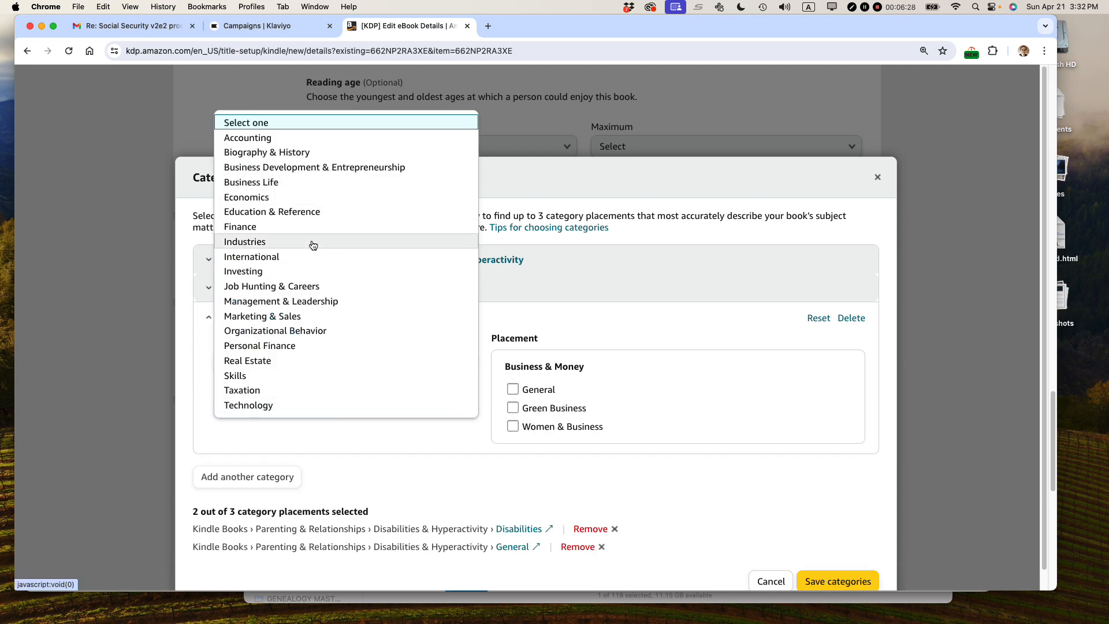
click(291, 346)
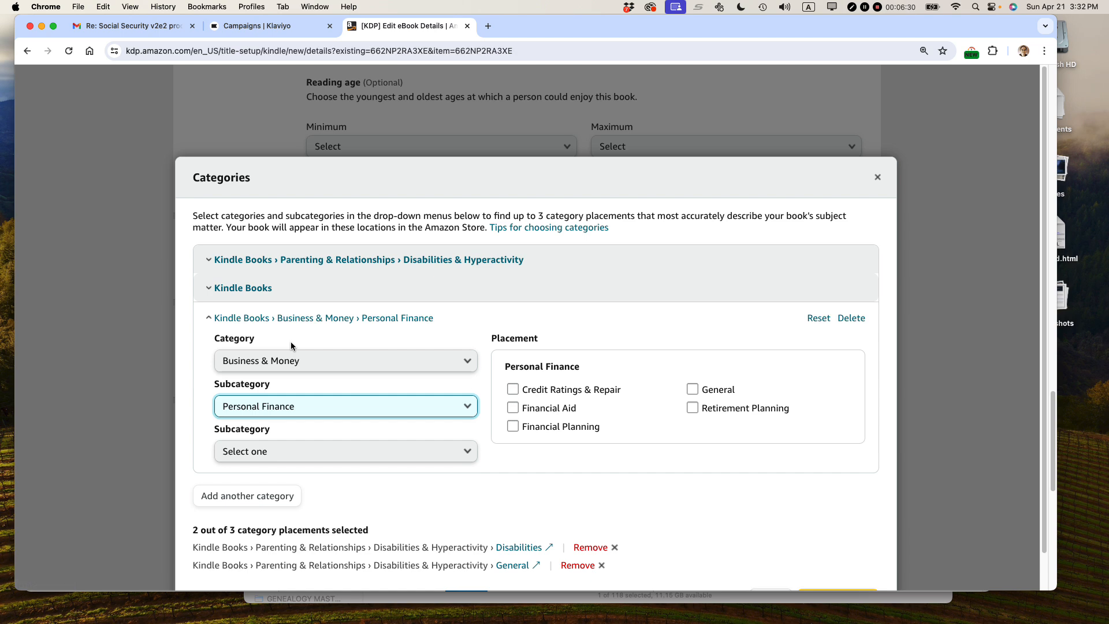
click(514, 428)
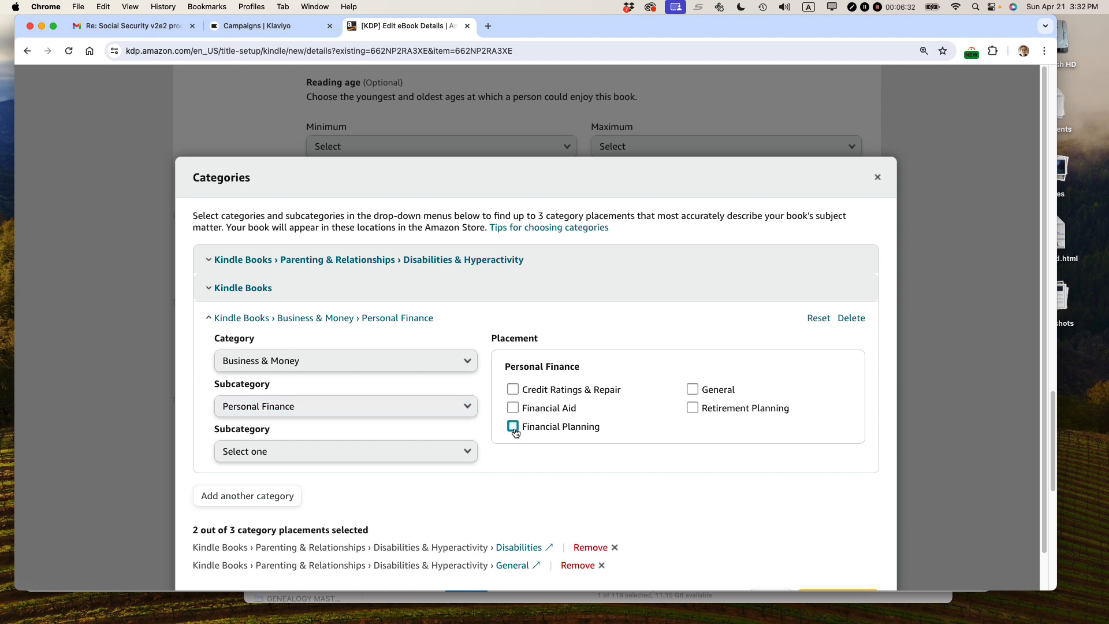
scroll(496, 364, down, 2)
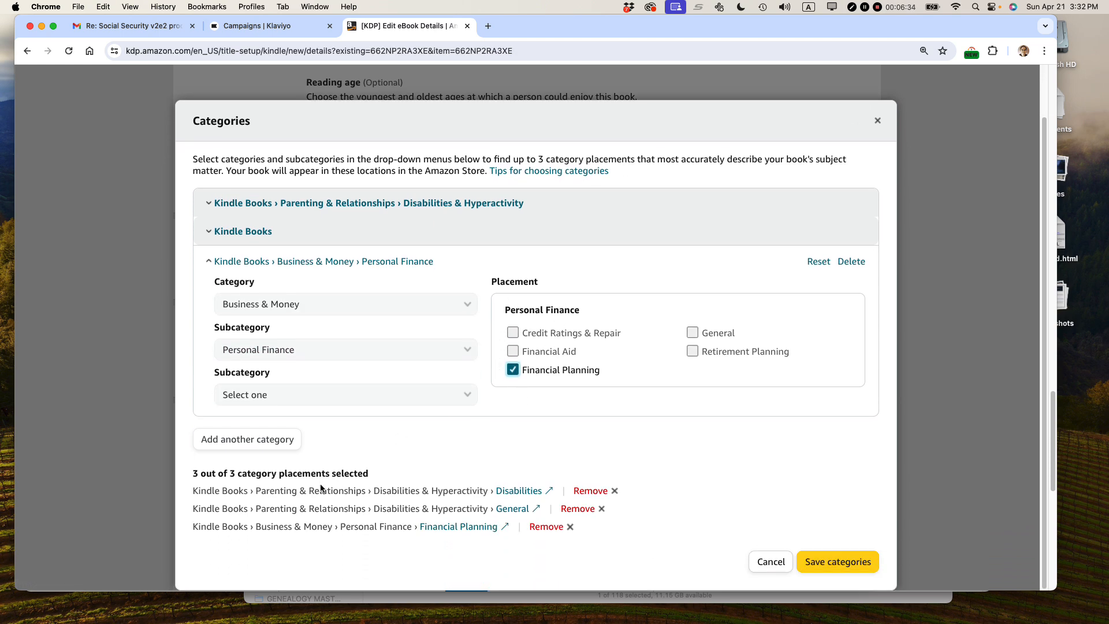
click(836, 563)
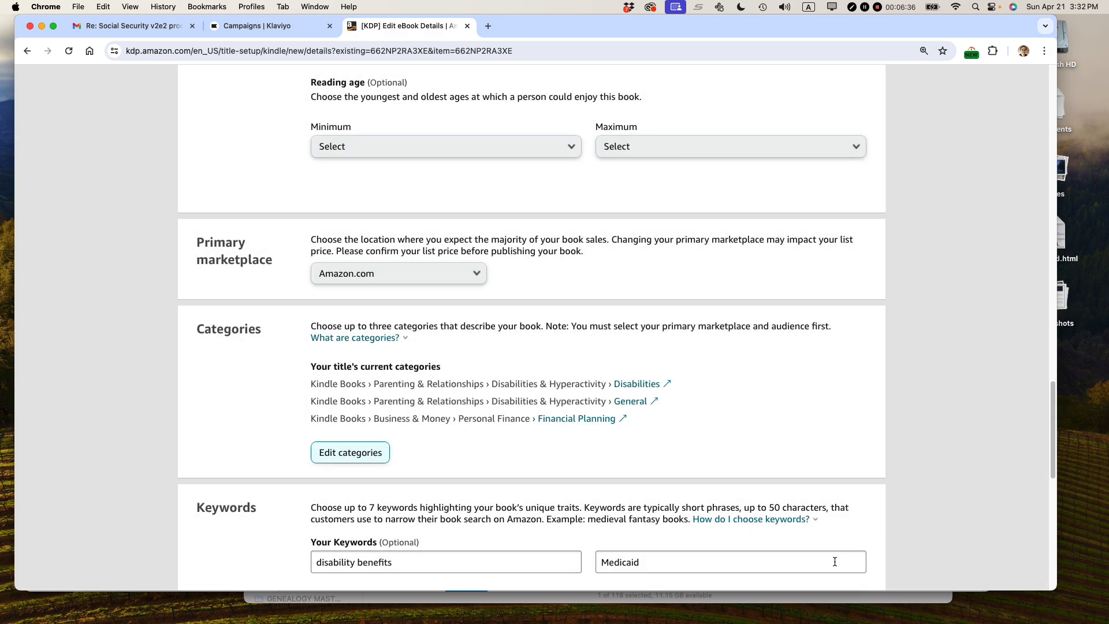
Check the keywords, make the Kindle eBook available for pre-order, and set the release date to 05/01/2024
scroll(777, 358, down, 4)
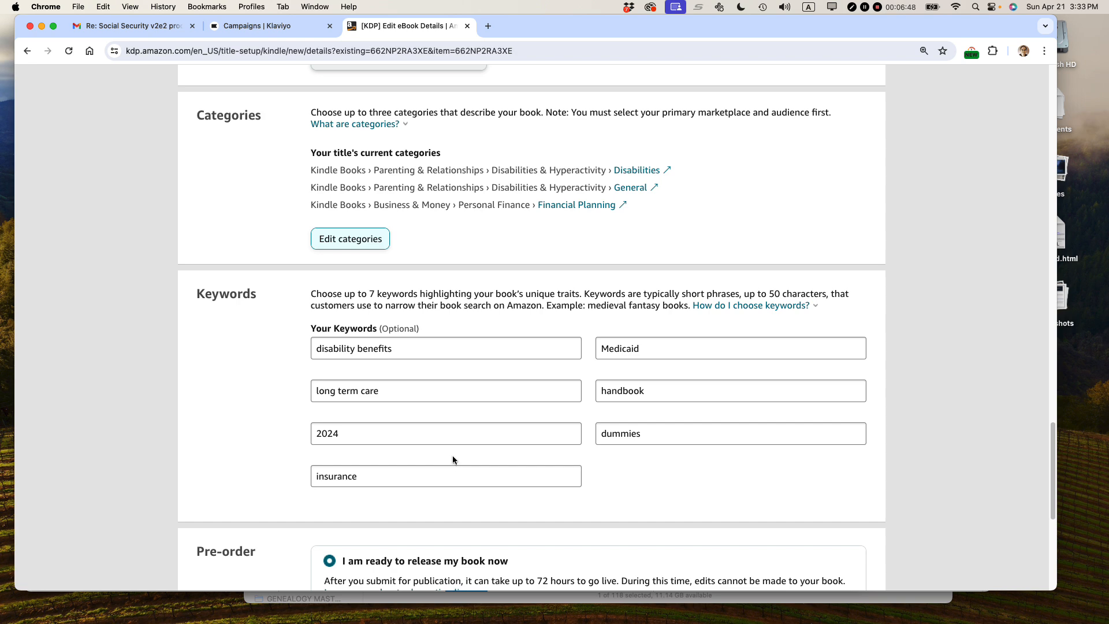
scroll(481, 412, down, 5)
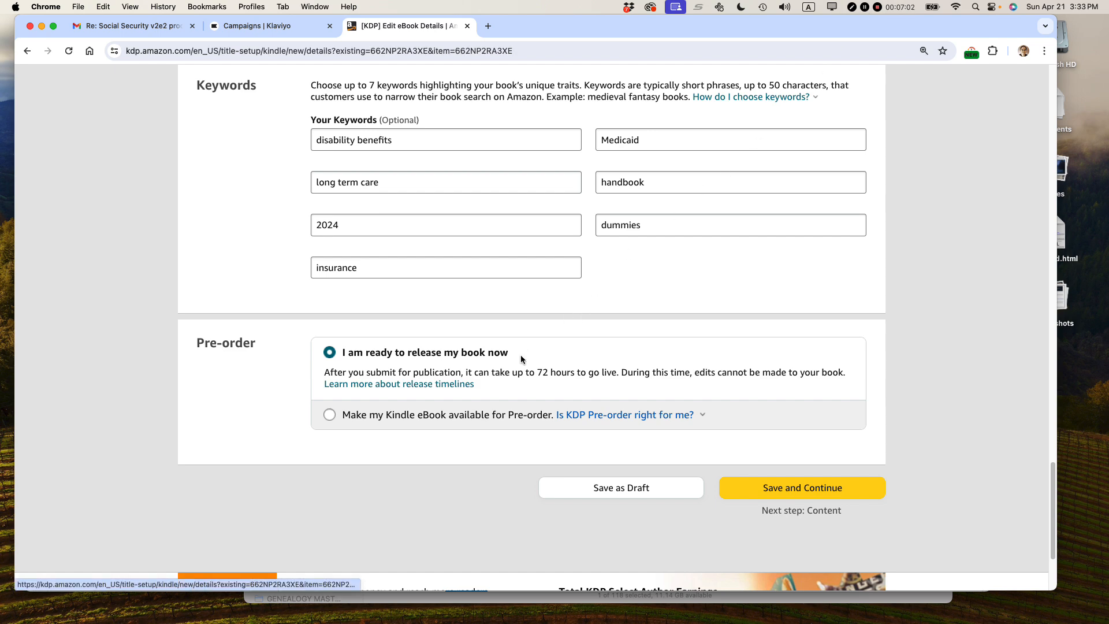
click(329, 415)
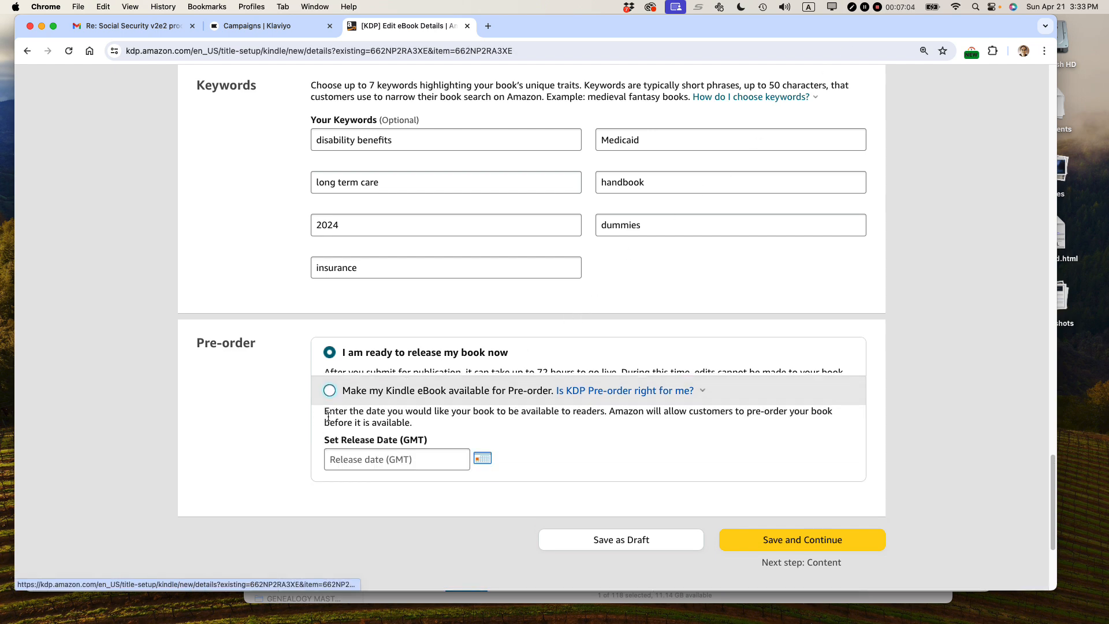
click(347, 452)
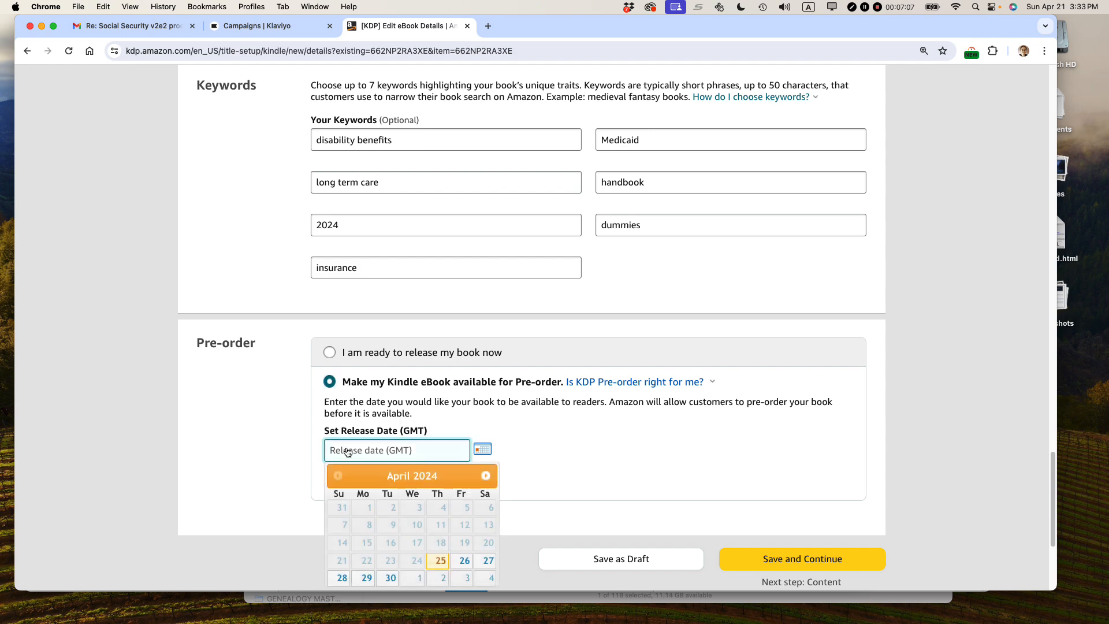
click(414, 579)
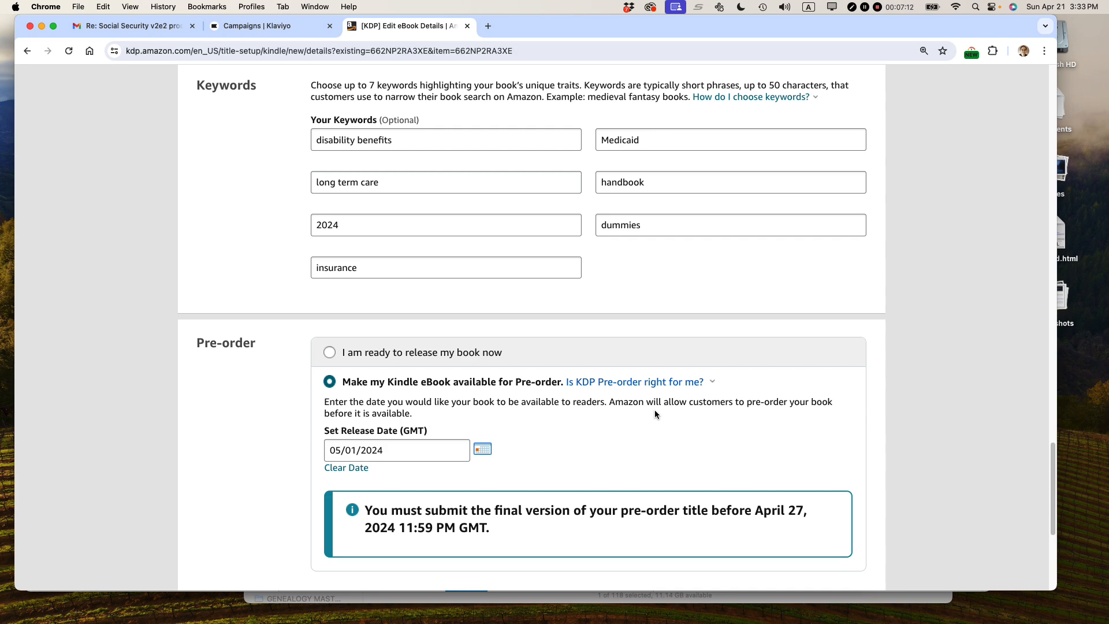
Read the submission deadline for the final pre-order version, then save the details and continue to the eBook content
scroll(654, 410, down, 5)
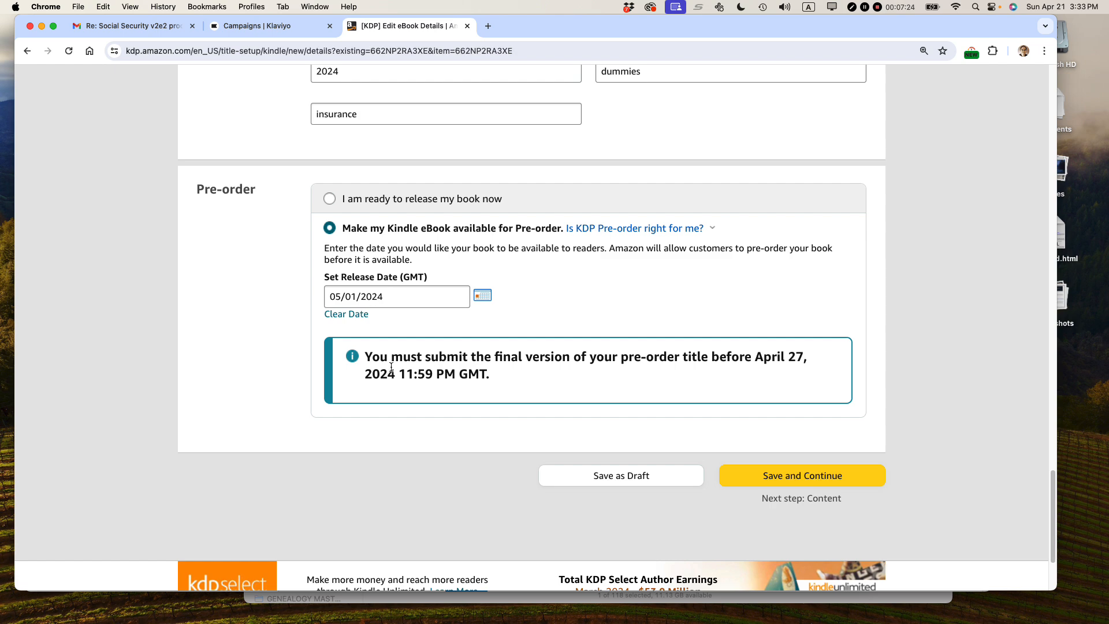
drag(365, 357, 807, 362)
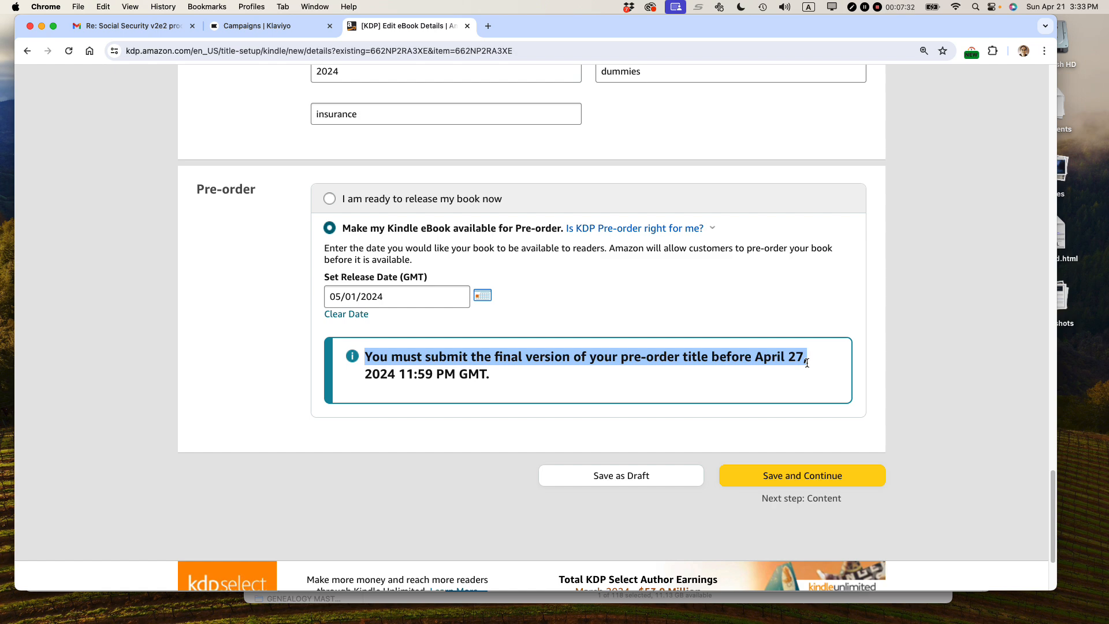
drag(806, 362, 807, 363)
click(784, 479)
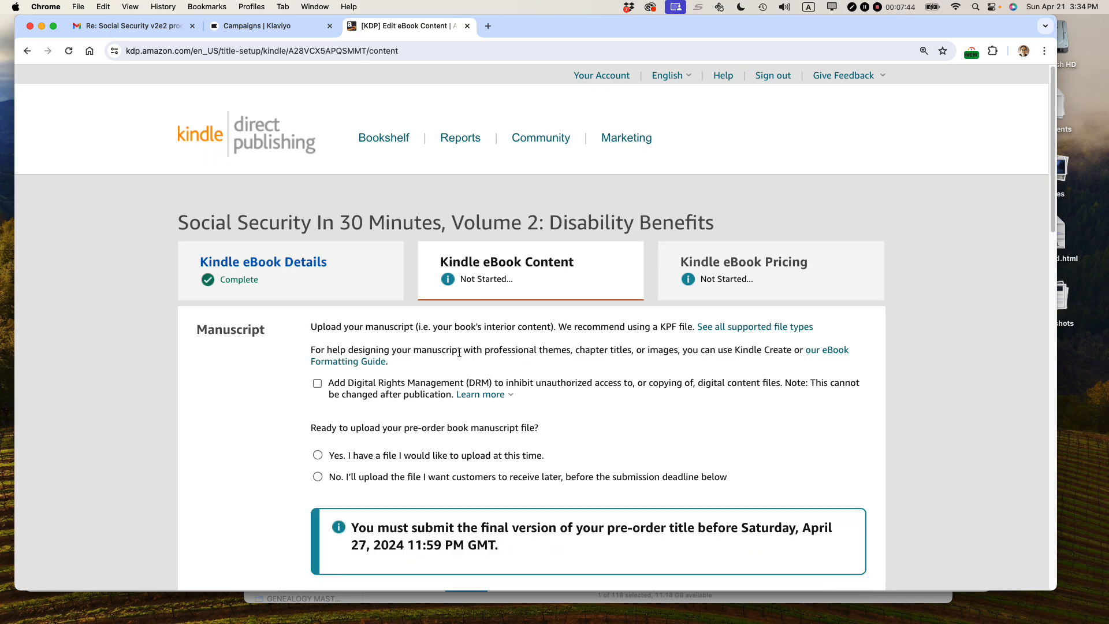
Choose to provide the manuscript now, upload "social security in 30 minutes v2 e2 042124 resized validated.epub", and acknowledge the submission notice
scroll(263, 241, down, 3)
double_click(231, 225)
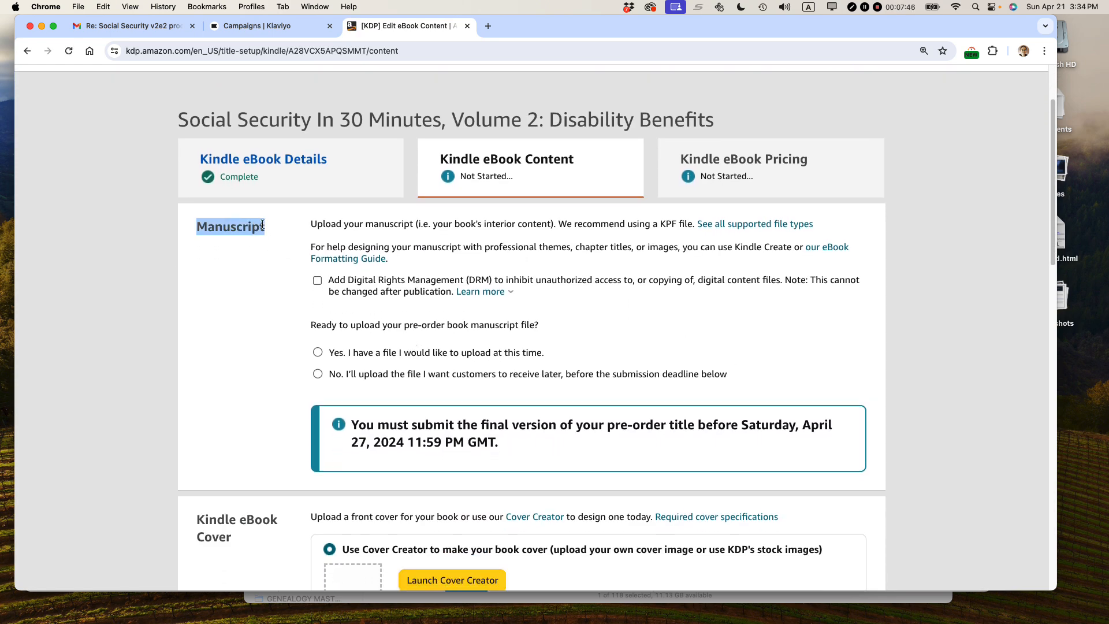
click(360, 224)
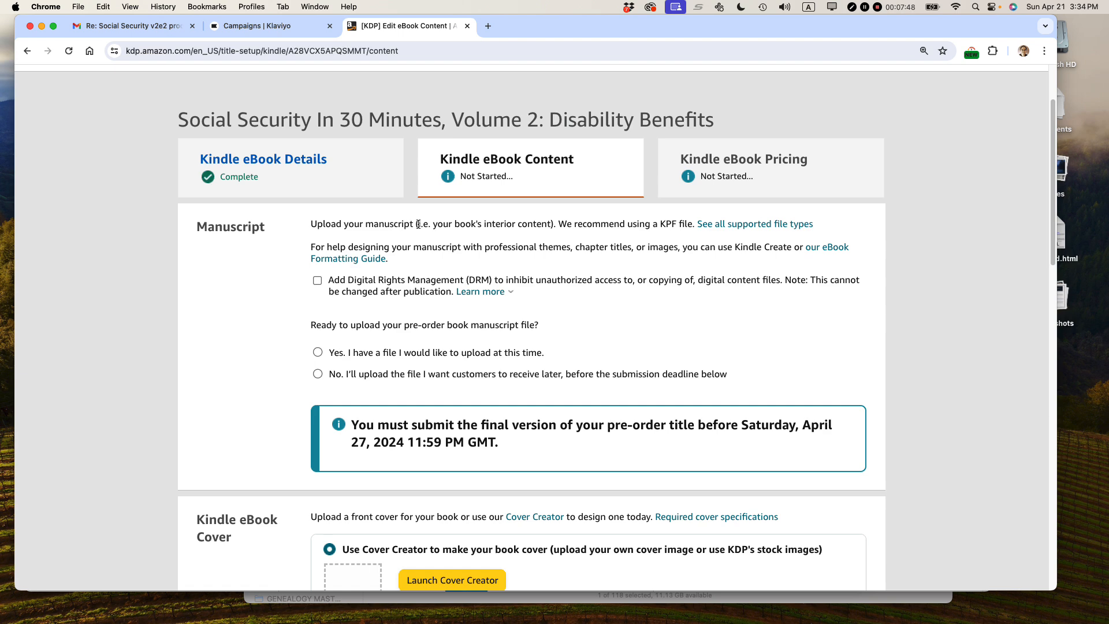
drag(418, 224, 307, 227)
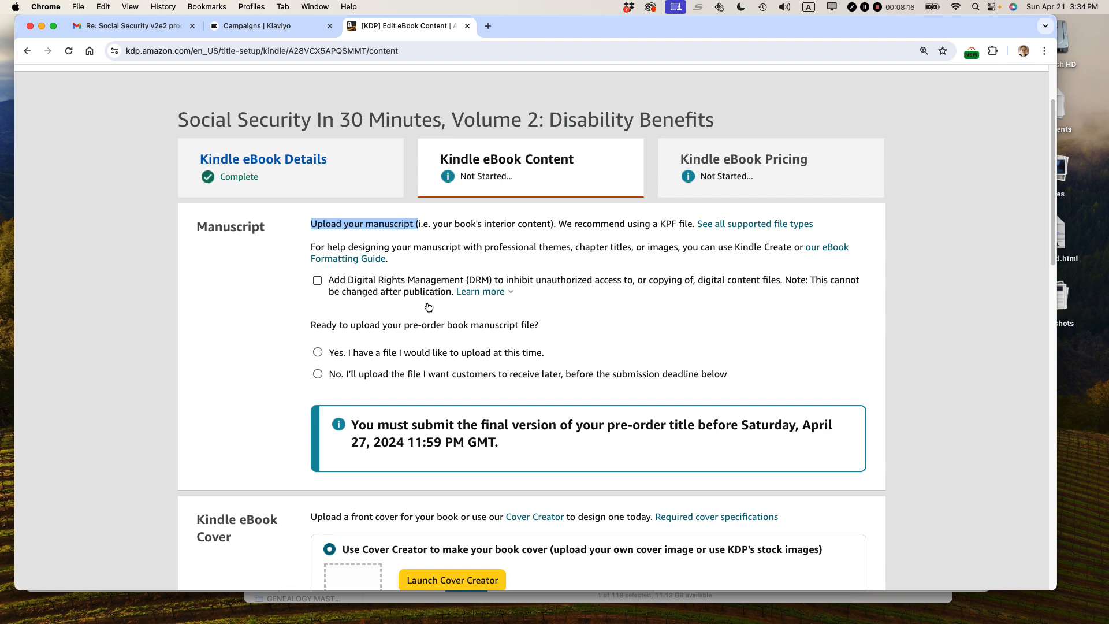
scroll(452, 266, down, 2)
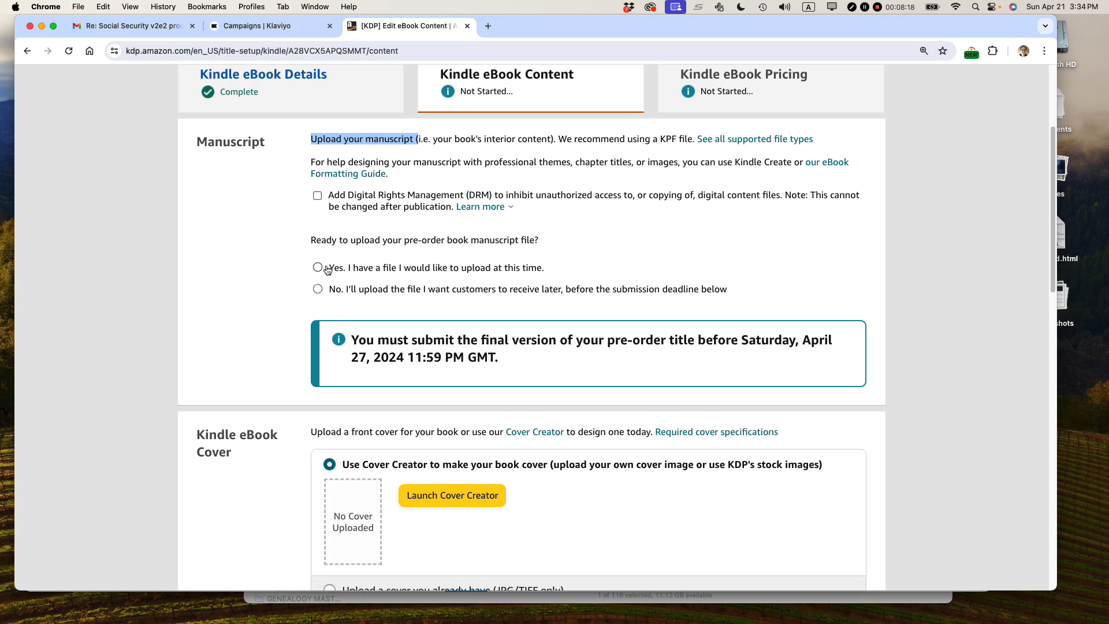
click(318, 268)
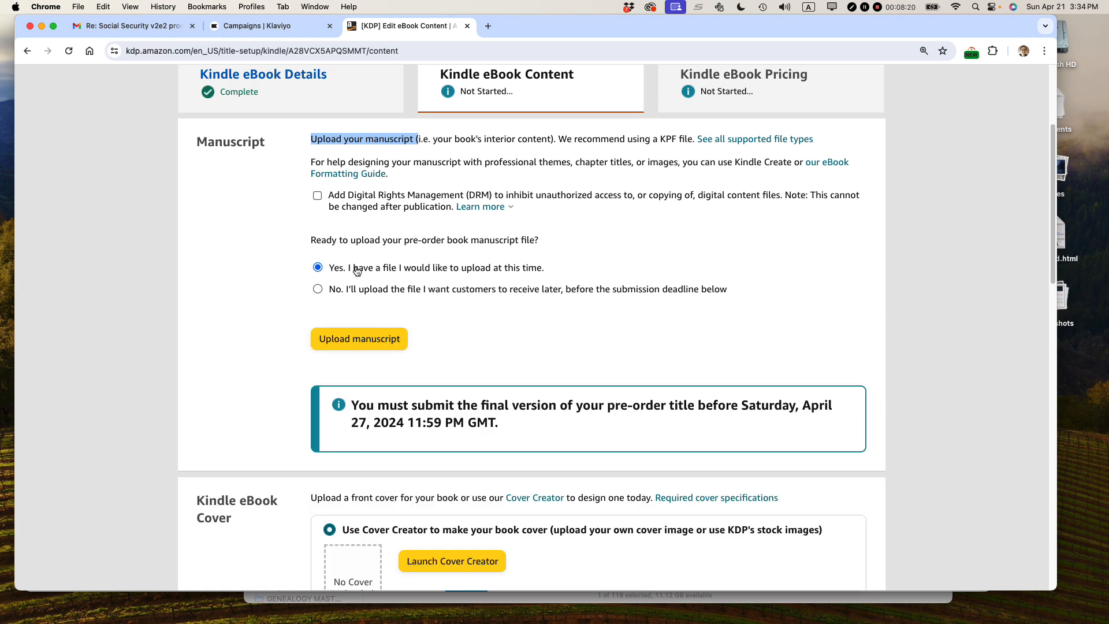
click(367, 341)
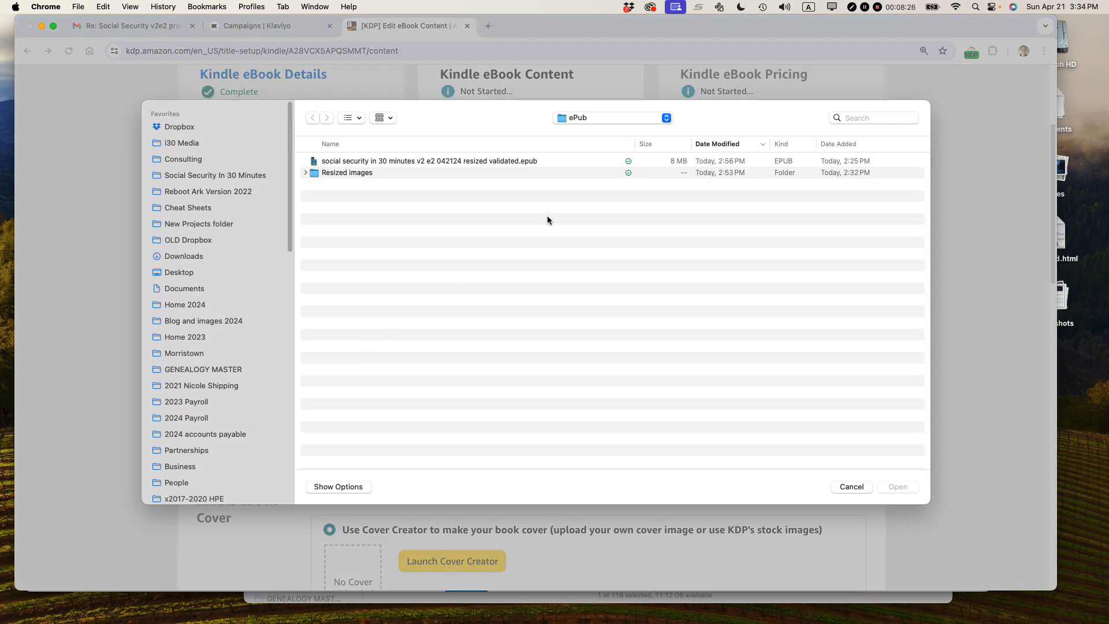
click(450, 162)
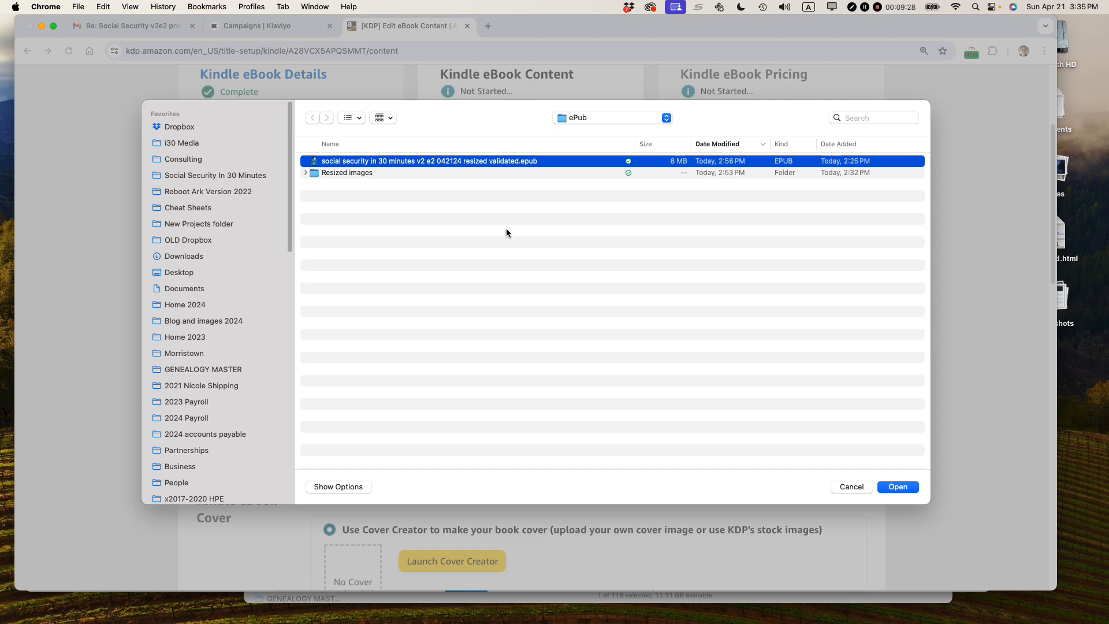
click(897, 487)
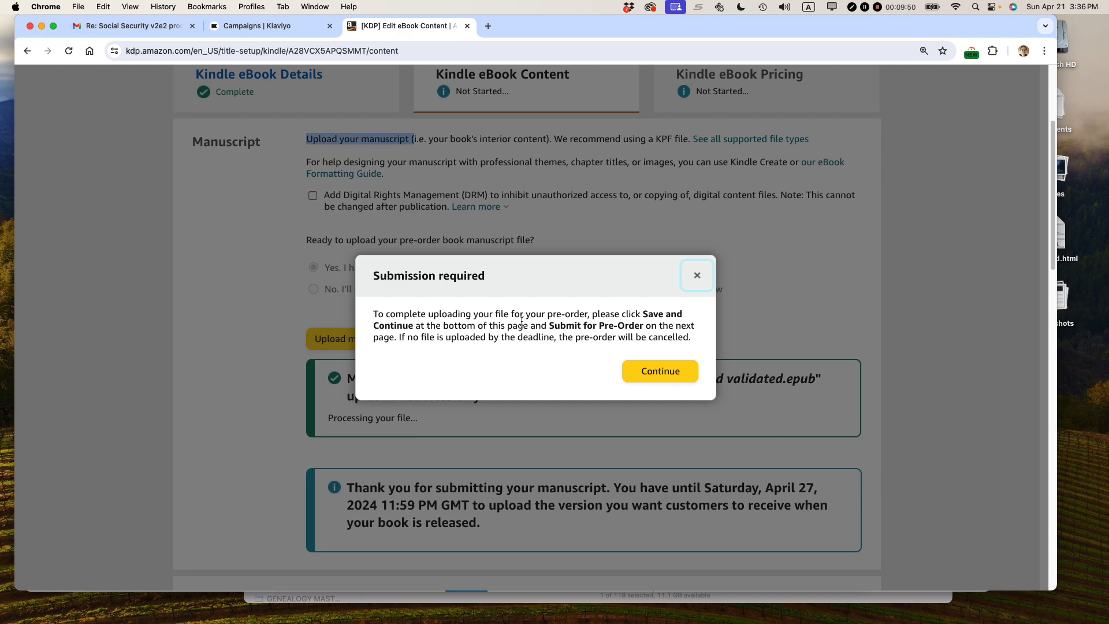
drag(385, 314, 682, 337)
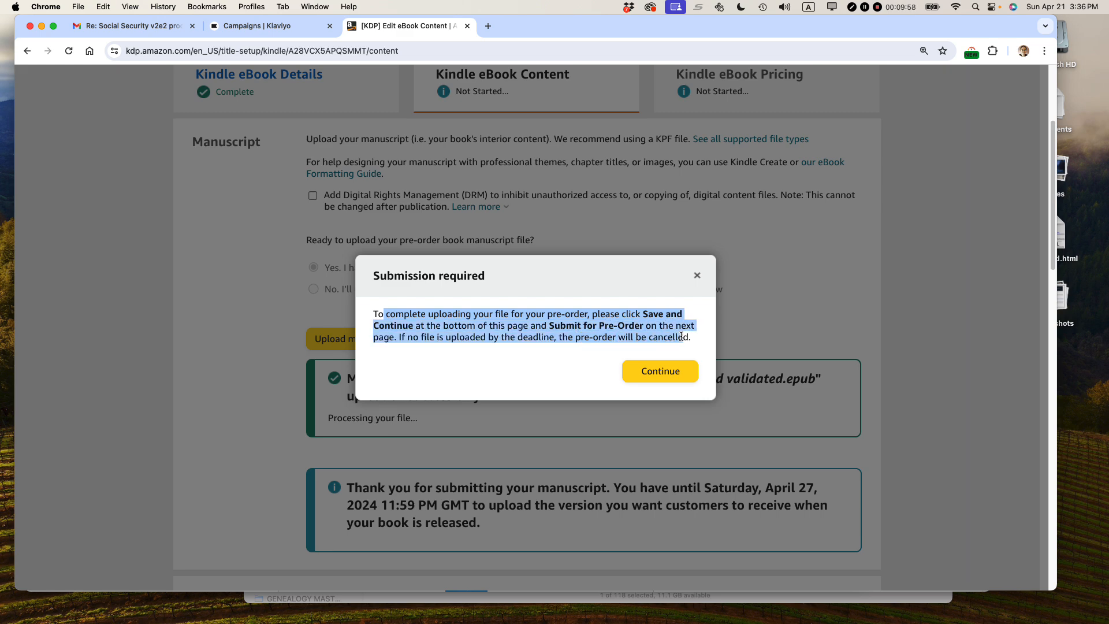
click(658, 371)
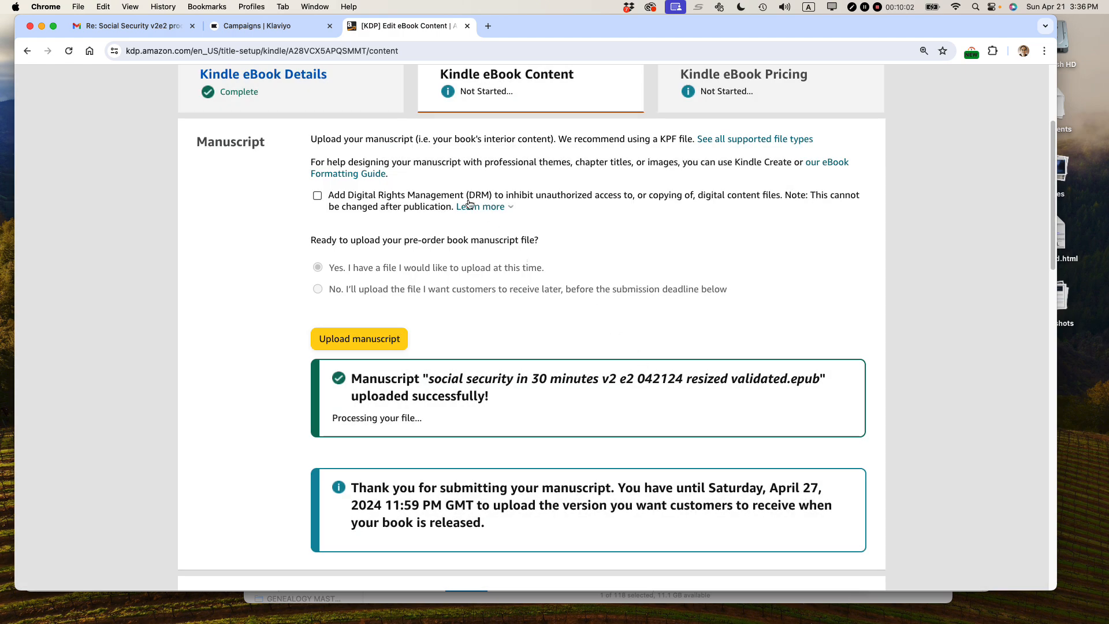
Upload the existing cover "Social Security v2e2 cover RGB 1800x2700.jpg" from the Social Security v2e2 covers folder and acknowledge the submission notice
scroll(462, 257, down, 5)
scroll(451, 231, down, 10)
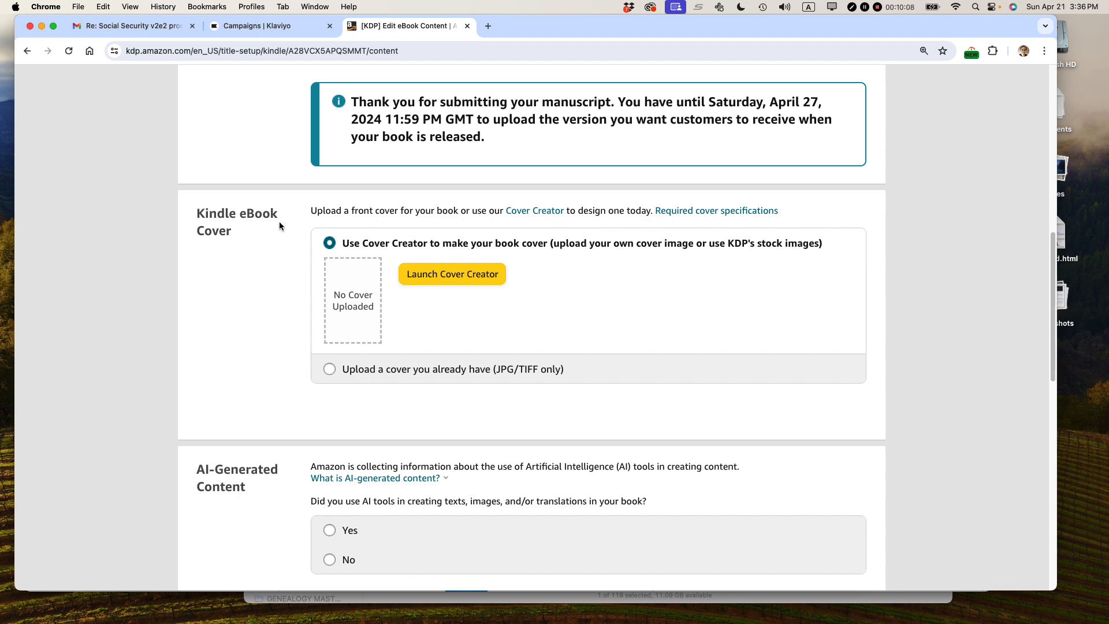
click(330, 370)
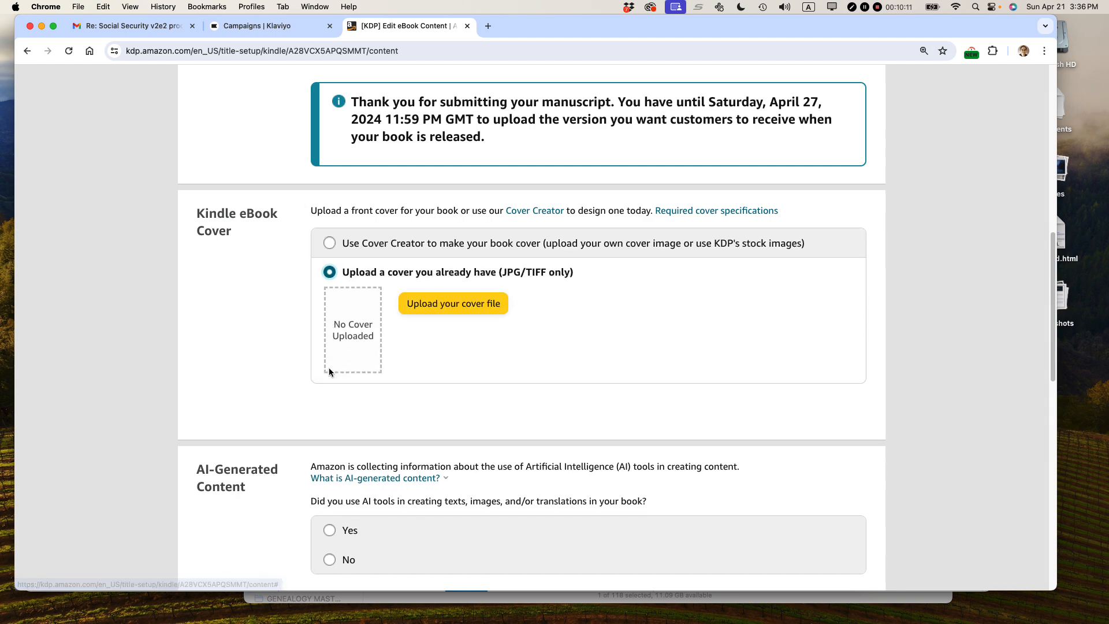
click(454, 305)
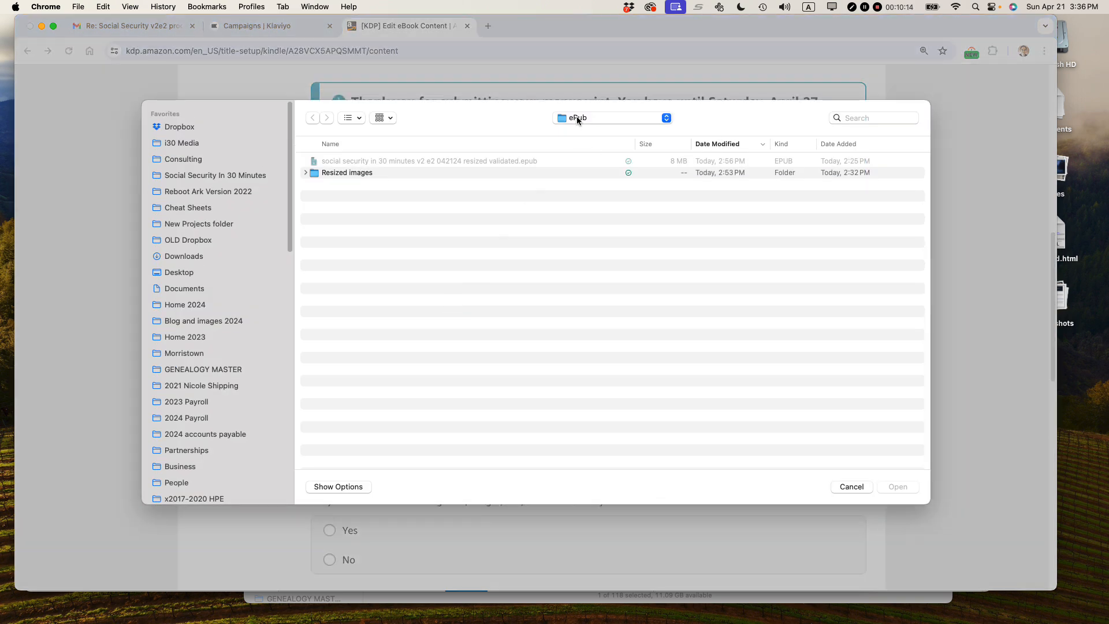
click(577, 117)
click(594, 155)
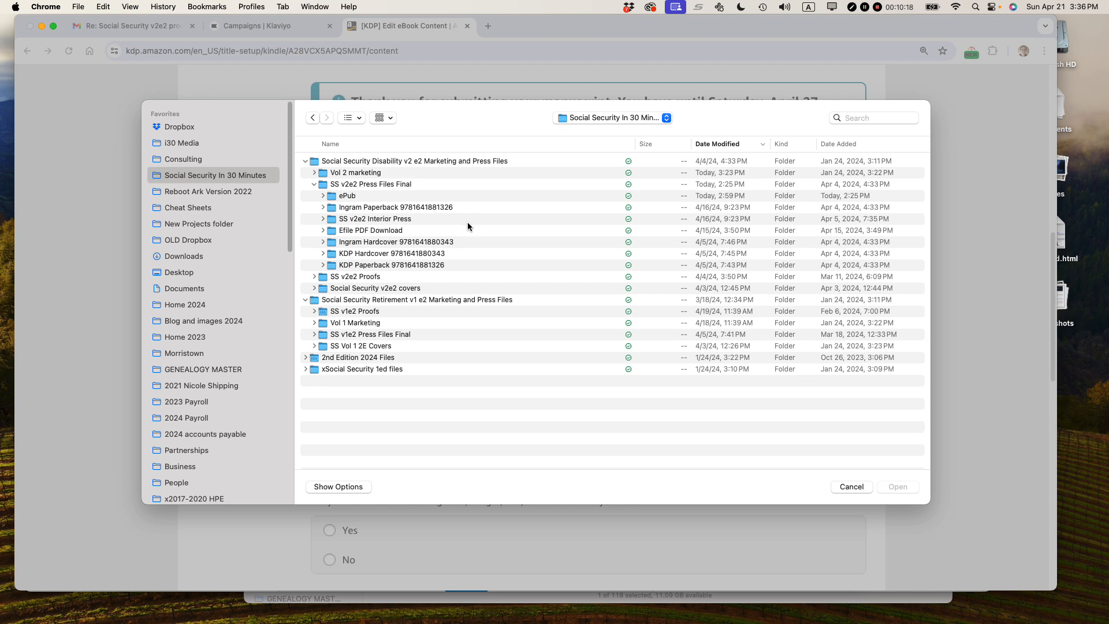
double_click(324, 288)
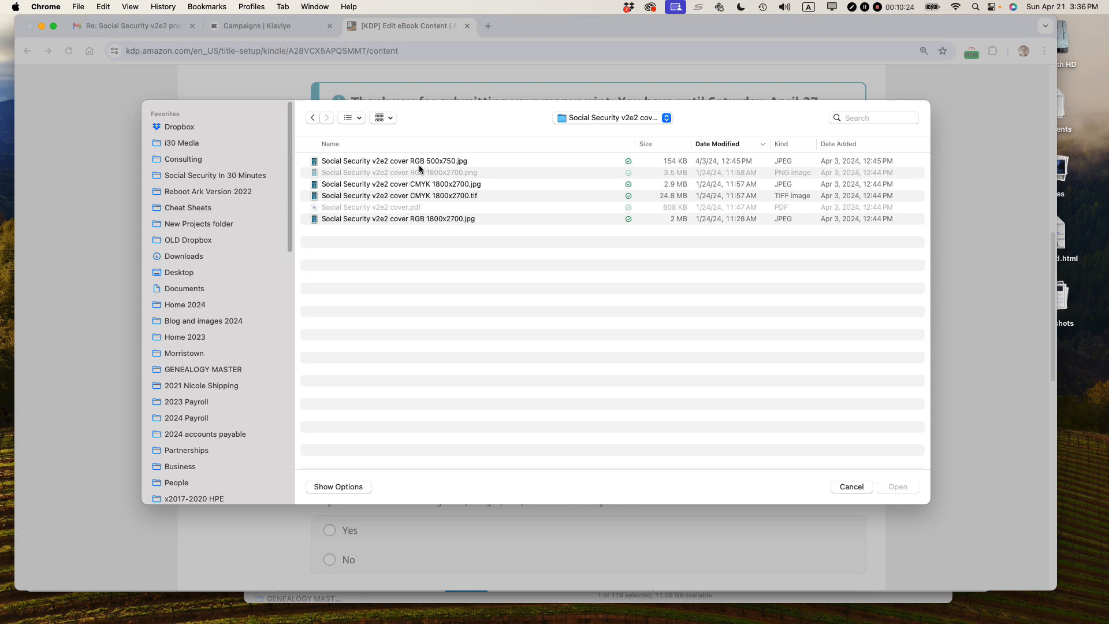
click(416, 219)
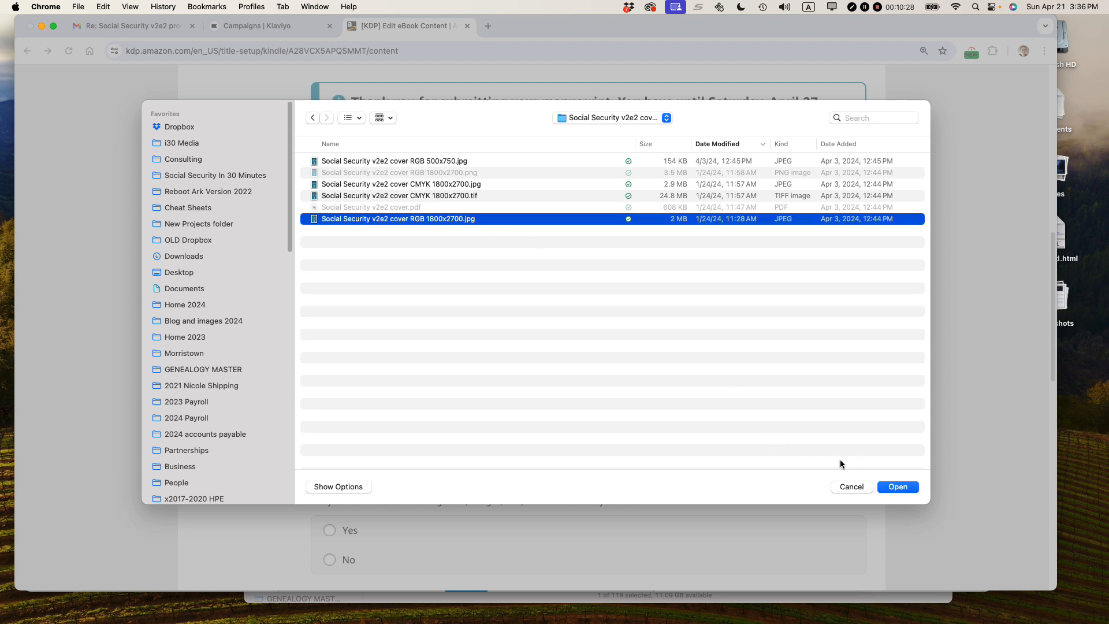
click(900, 489)
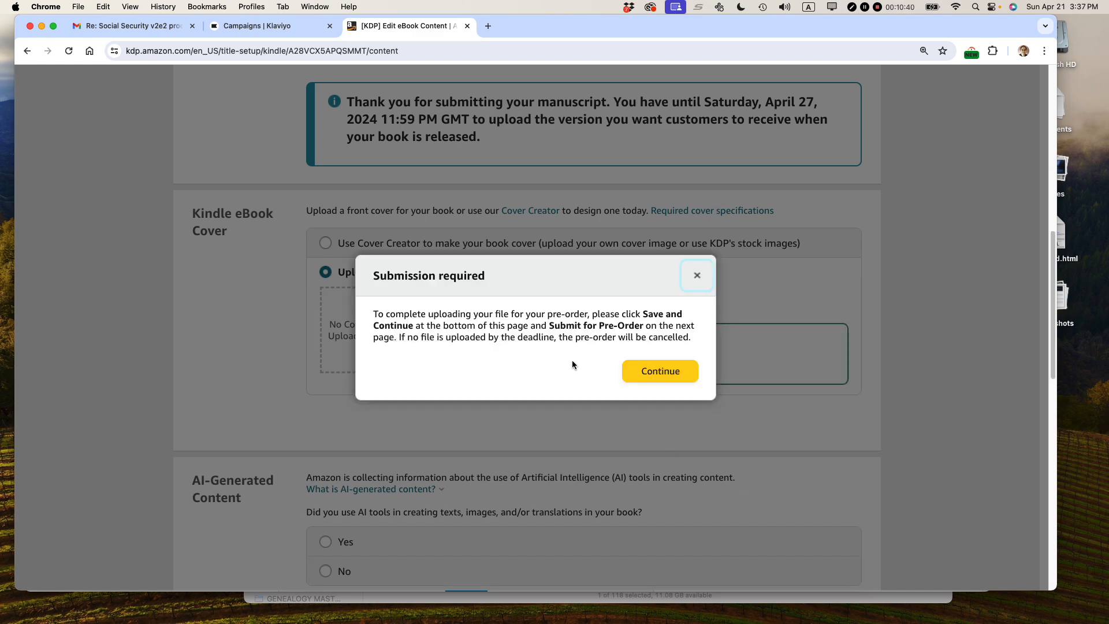
click(645, 380)
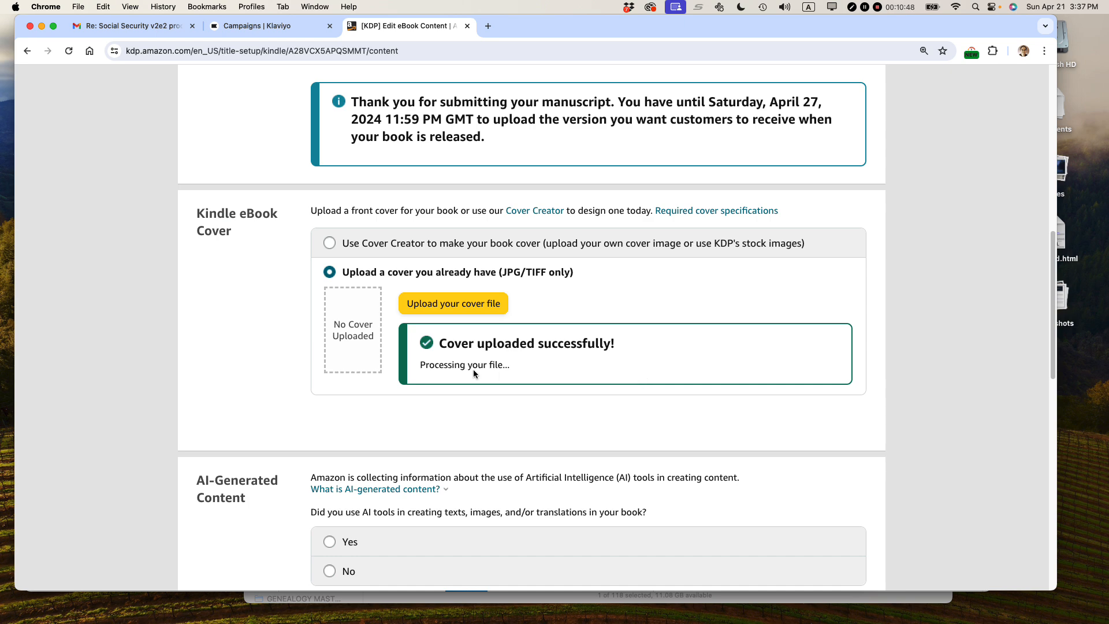
Answer No to the question about using AI tools for the book's texts, images or translations
scroll(466, 370, down, 5)
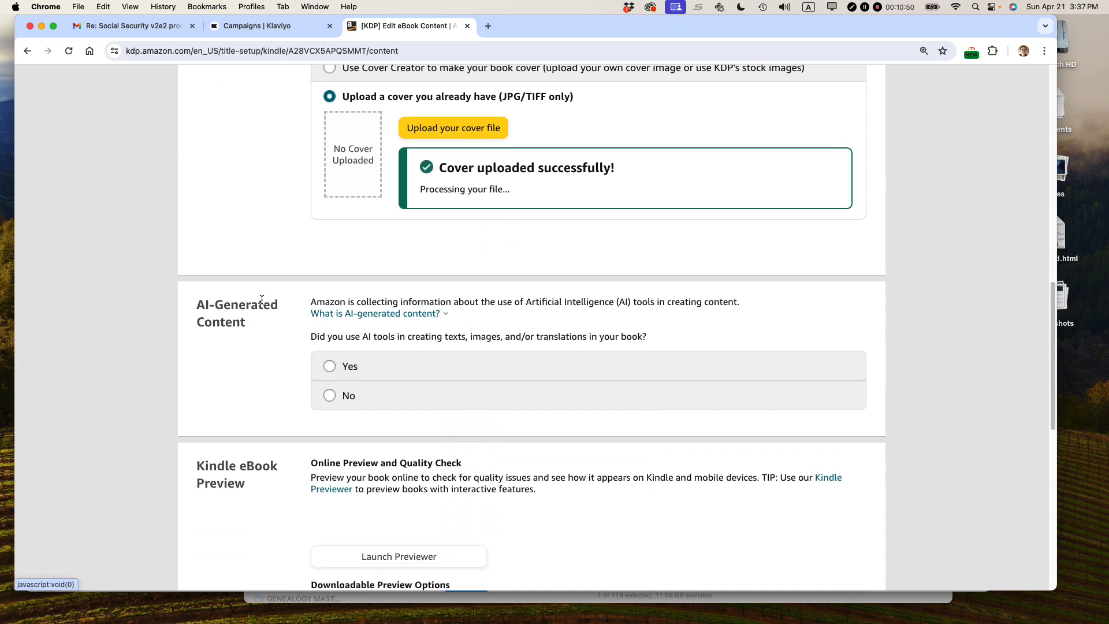
drag(197, 299, 256, 331)
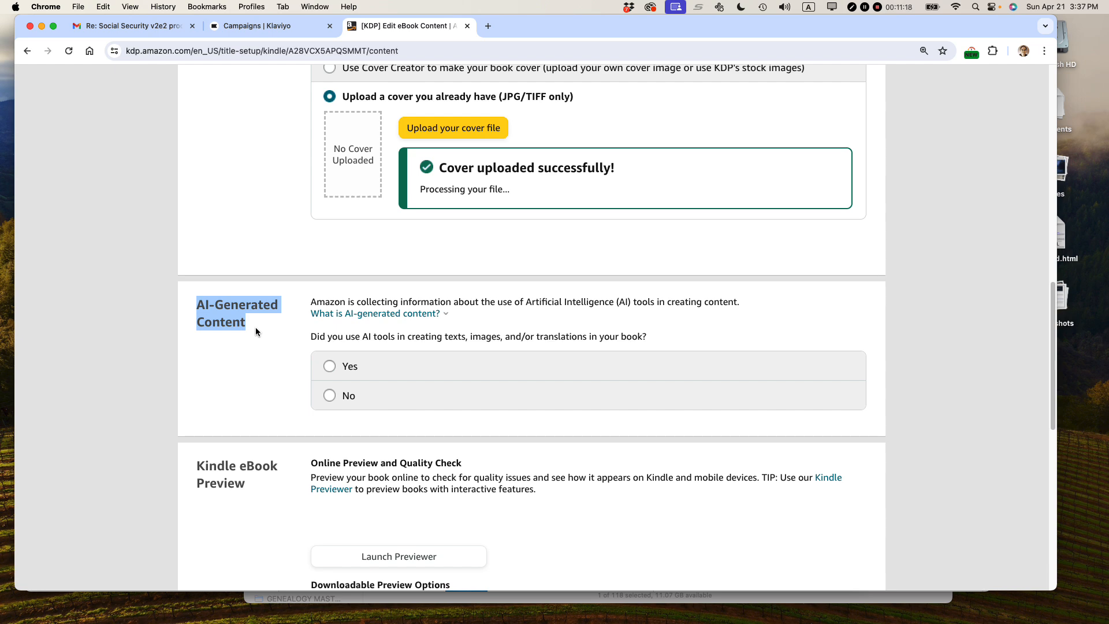
click(333, 339)
drag(319, 338, 518, 346)
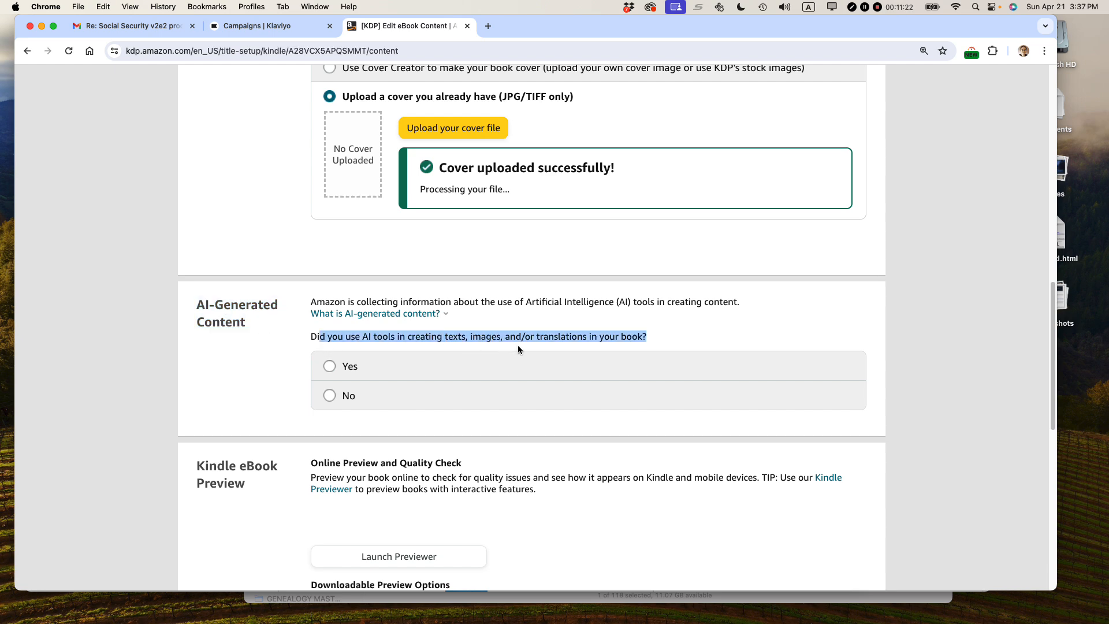
click(329, 395)
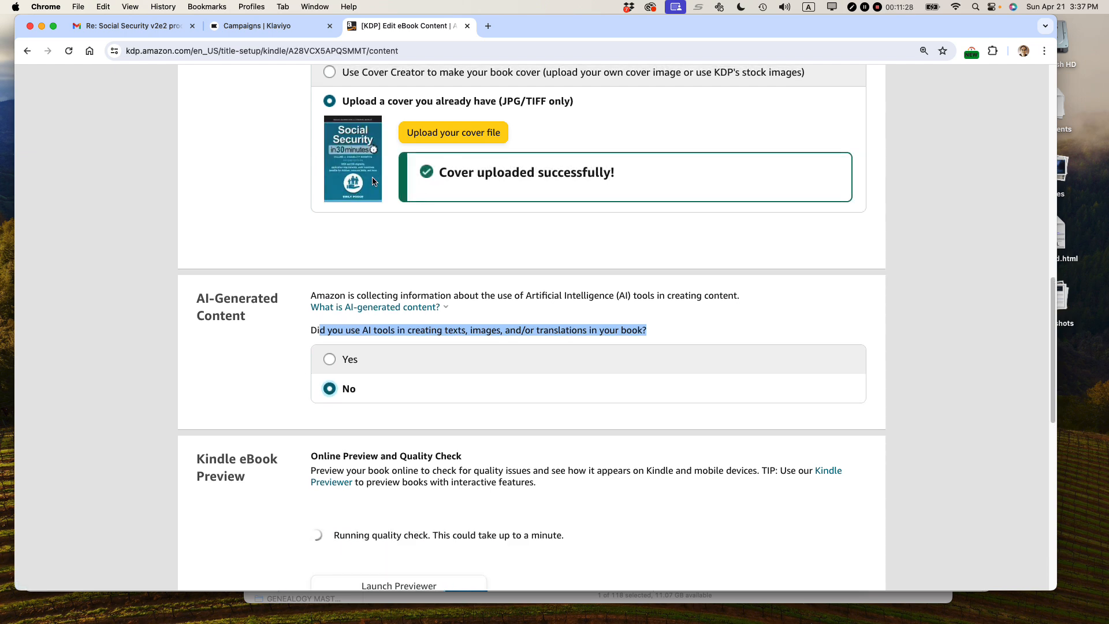
Read the quality check status and the downloadable preview options in the Kindle eBook Preview section
scroll(370, 212, down, 5)
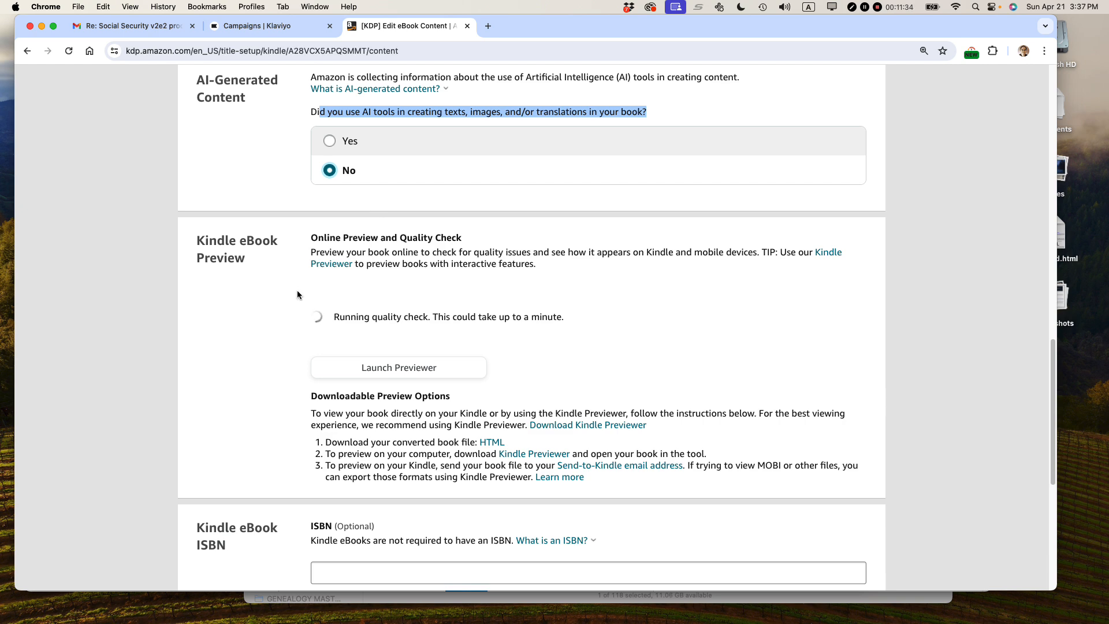
drag(577, 316, 319, 320)
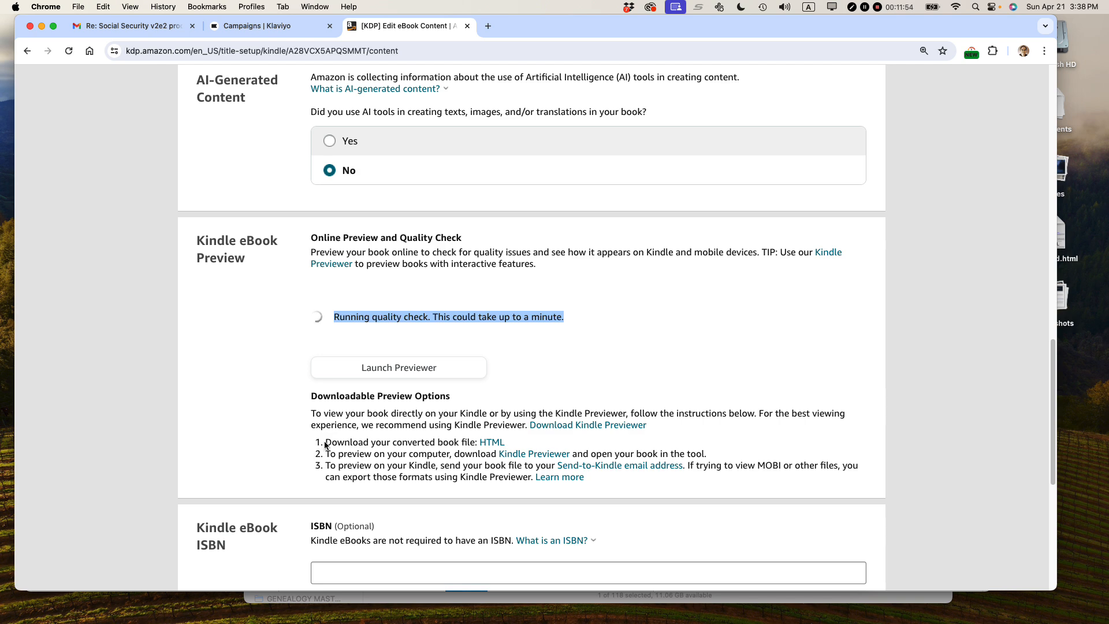
drag(327, 442, 474, 419)
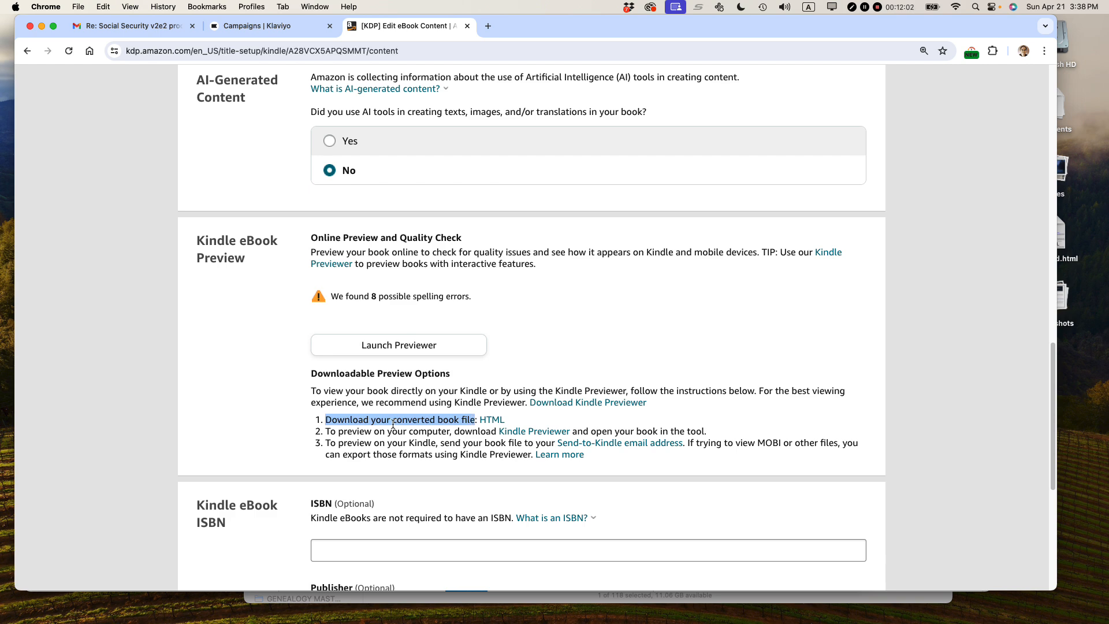
double_click(365, 431)
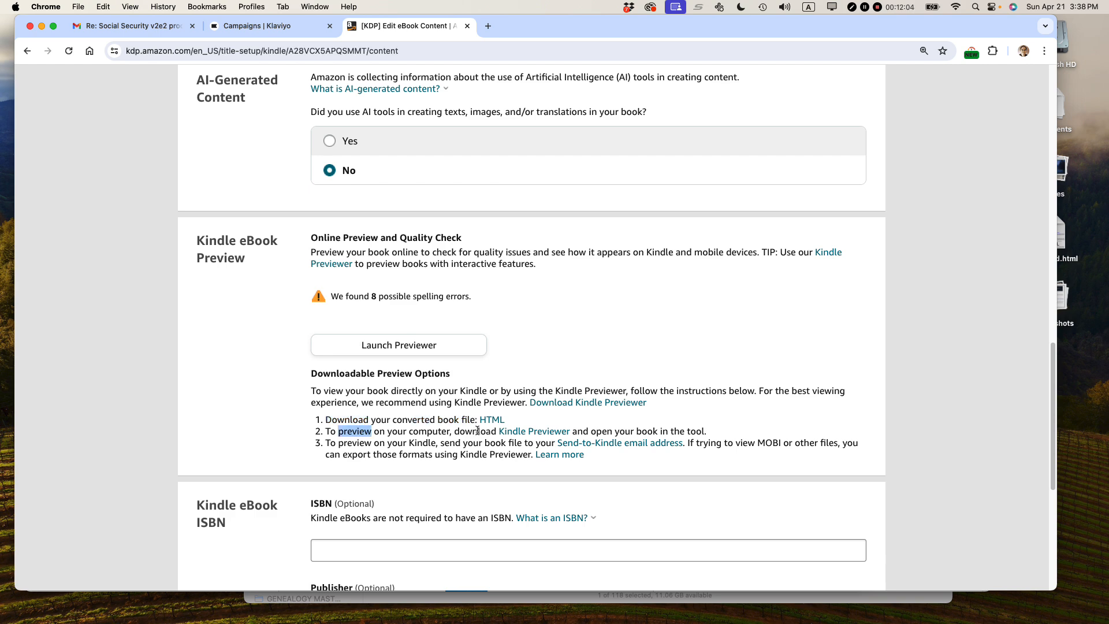
drag(460, 431, 711, 435)
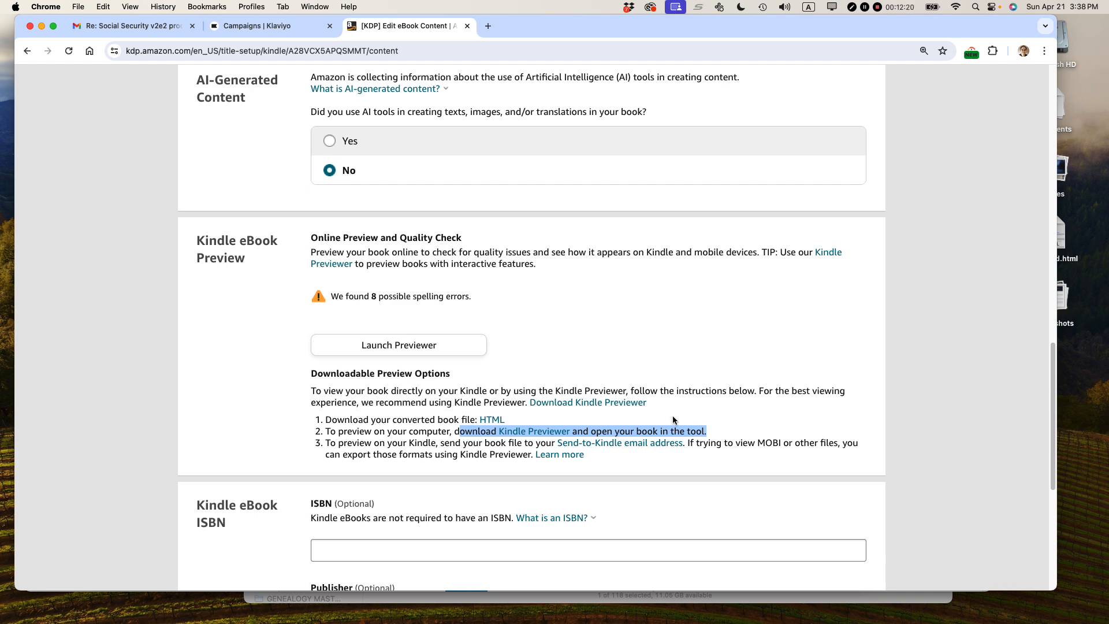
click(396, 443)
triple_click(395, 444)
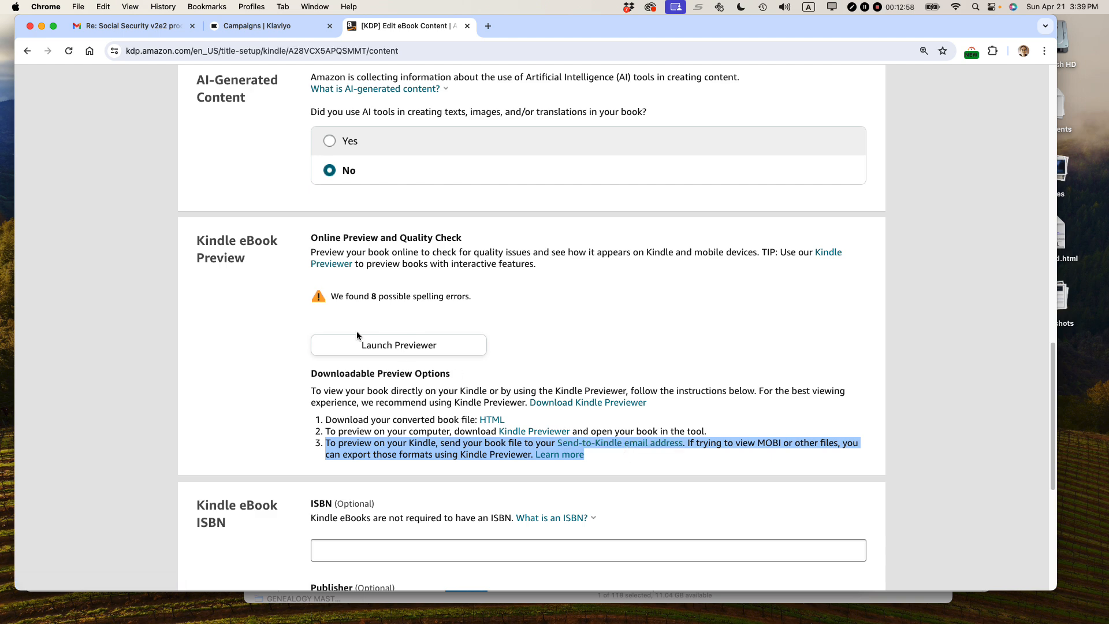
drag(333, 296, 479, 301)
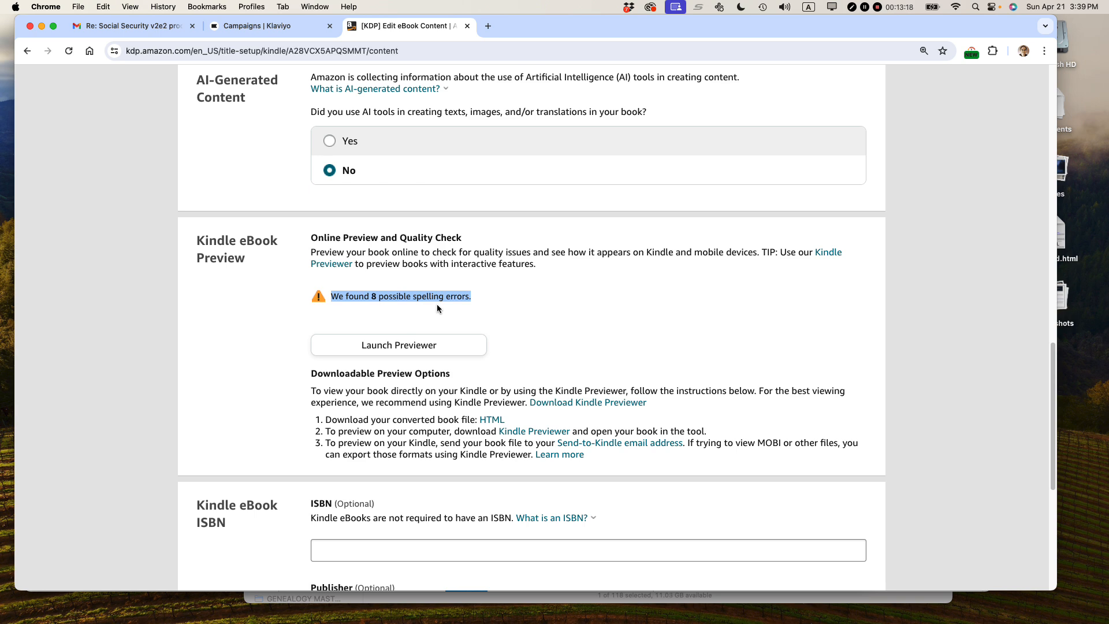
Launch the online previewer and examine the cover on the tablet preview alongside the list of quality issues
click(398, 345)
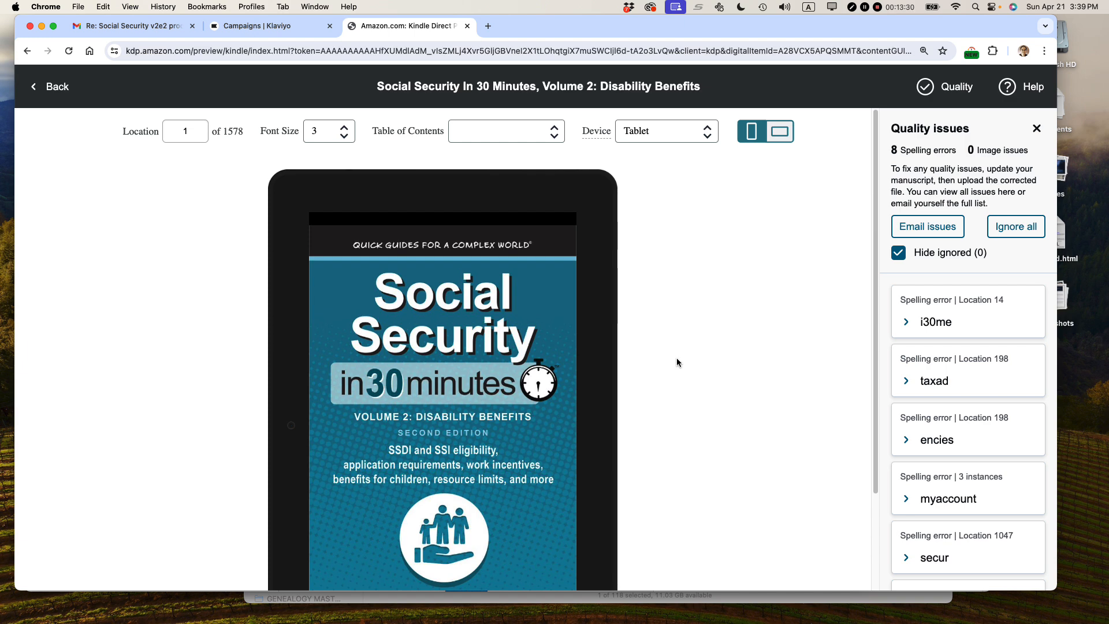
scroll(677, 359, down, 1)
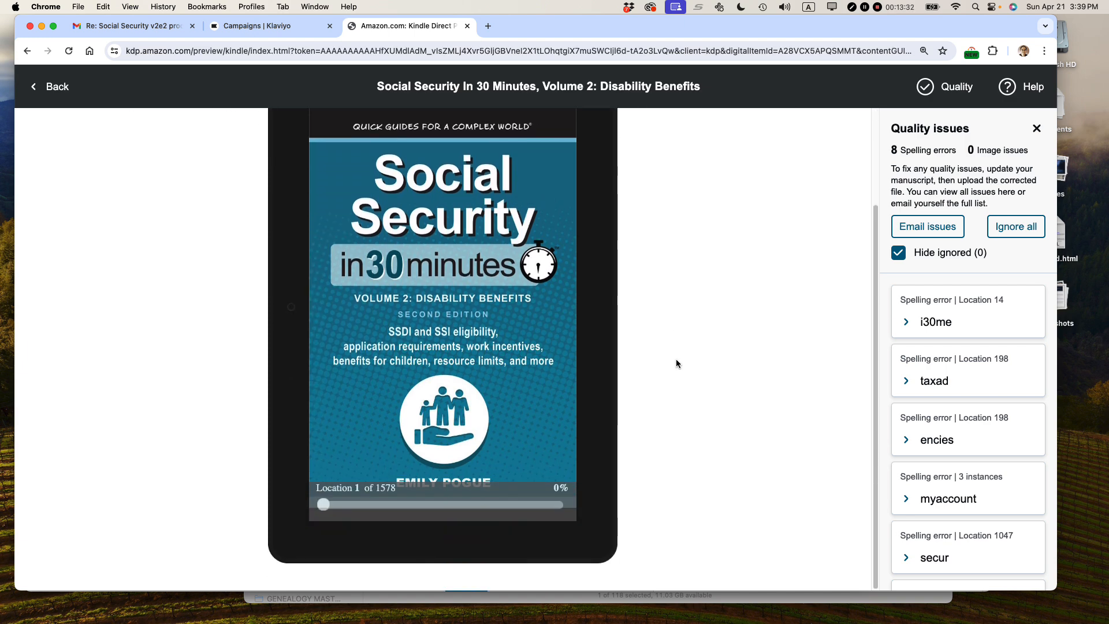
scroll(676, 358, up, 3)
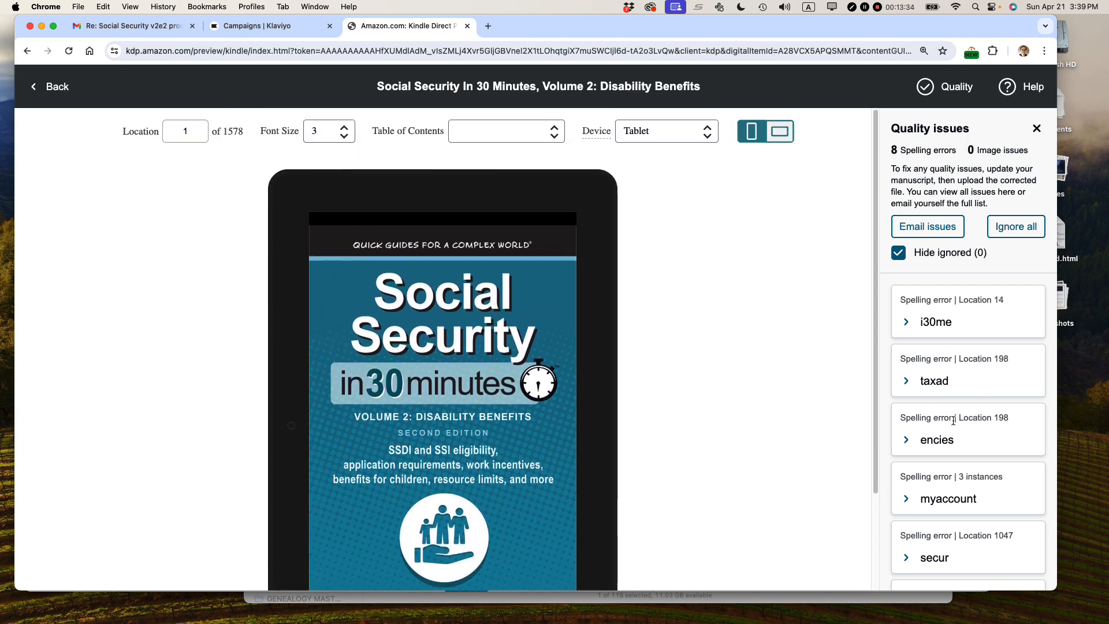
scroll(667, 361, down, 1)
scroll(662, 411, down, 1)
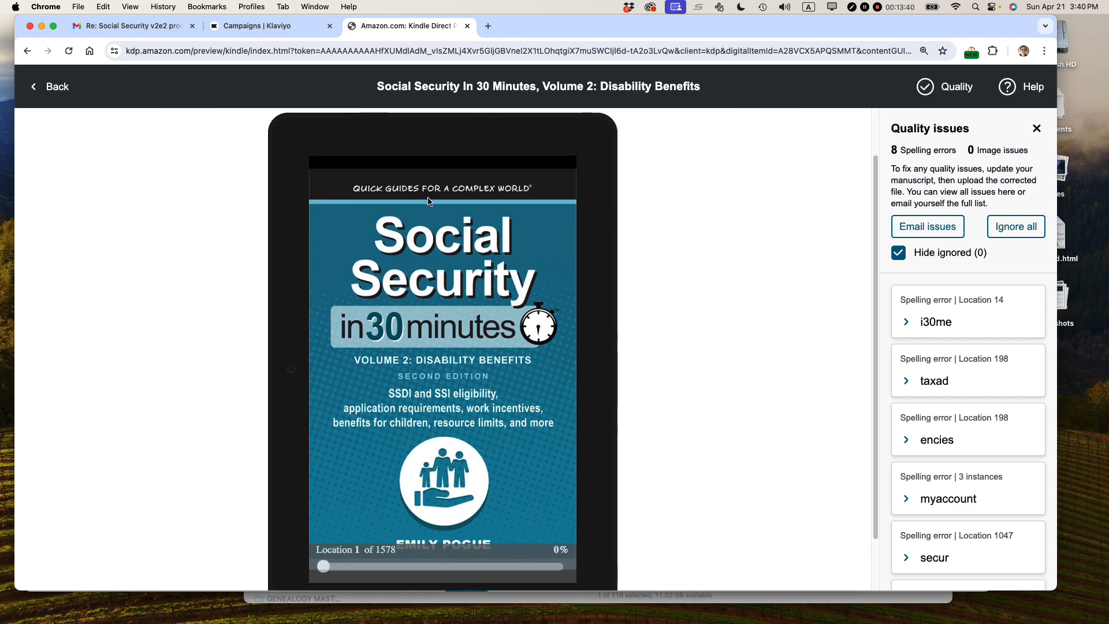
scroll(601, 240, up, 2)
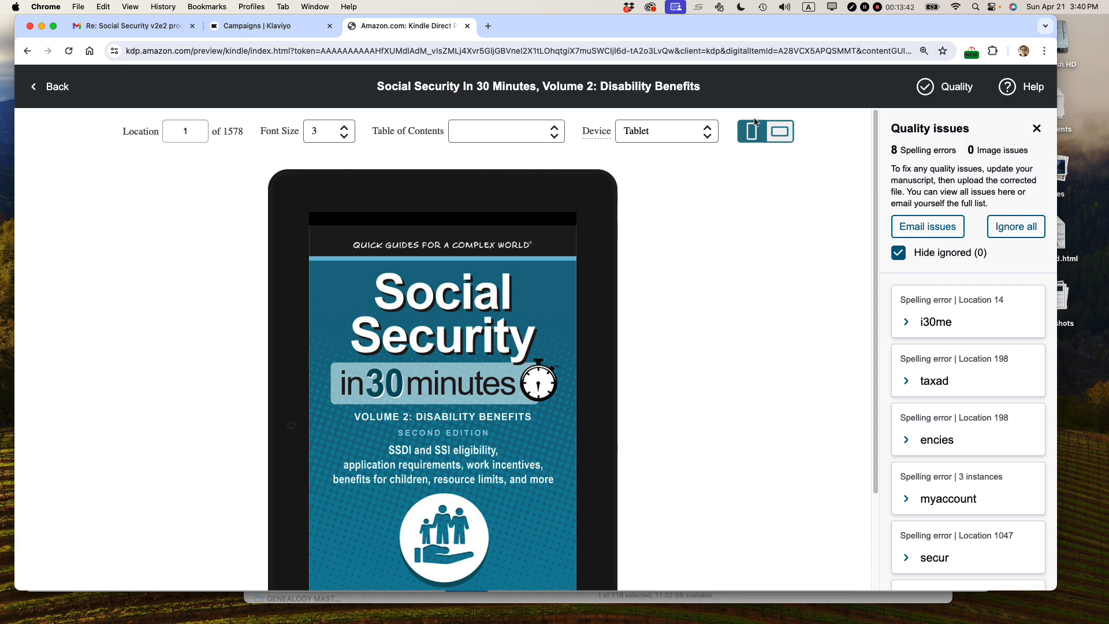
Switch the preview device to Kindle E-reader and page through the front matter from the cover to the Contents page
click(711, 132)
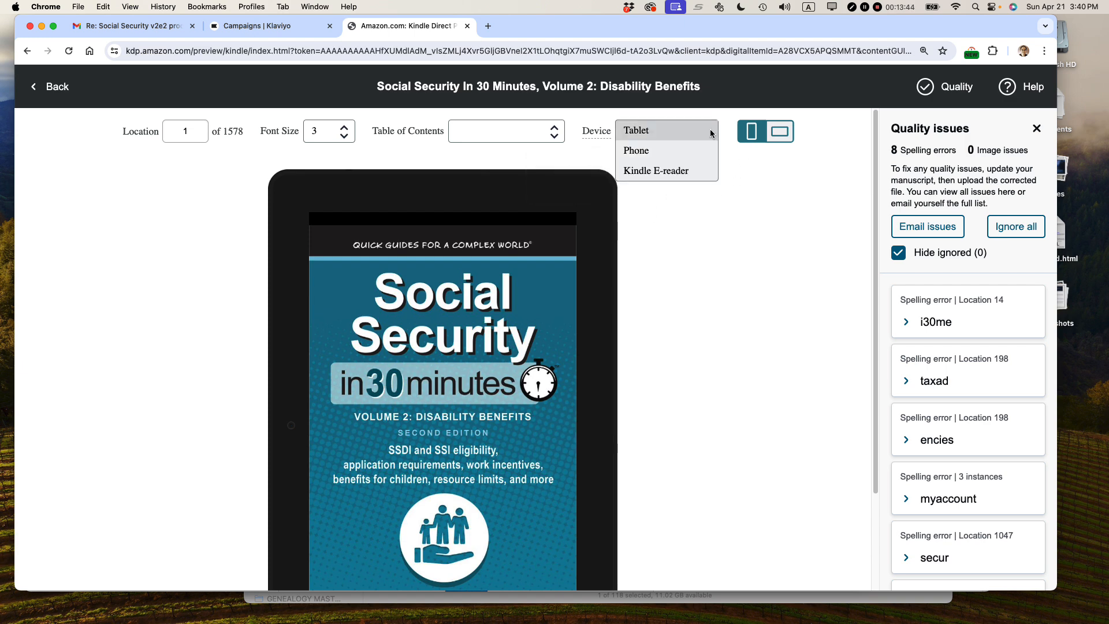
click(664, 176)
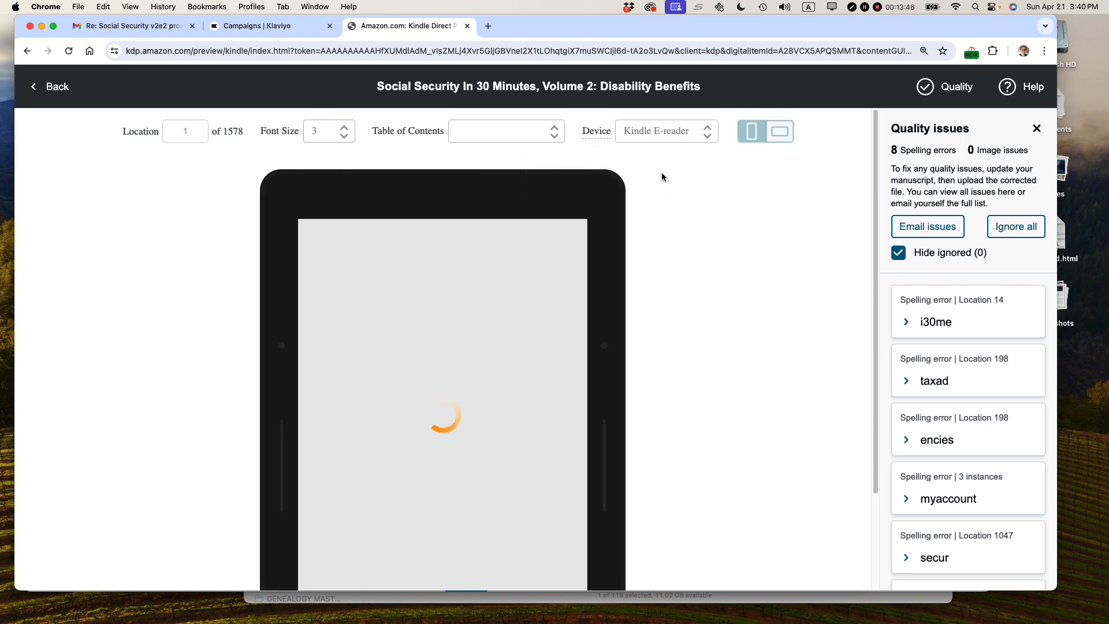
scroll(507, 390, down, 2)
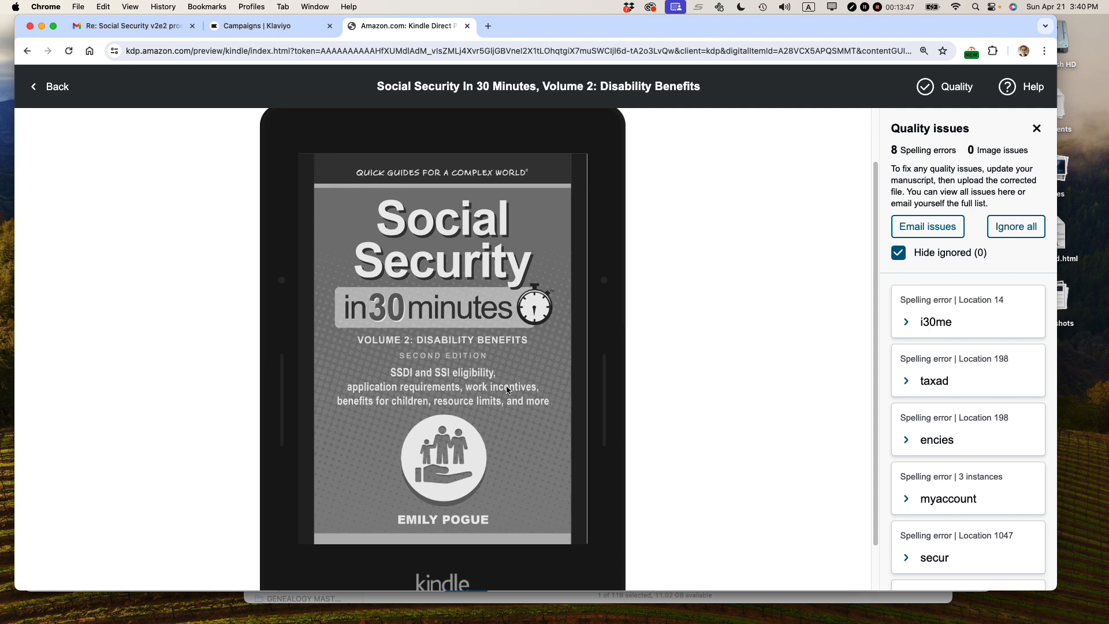
click(616, 358)
click(615, 359)
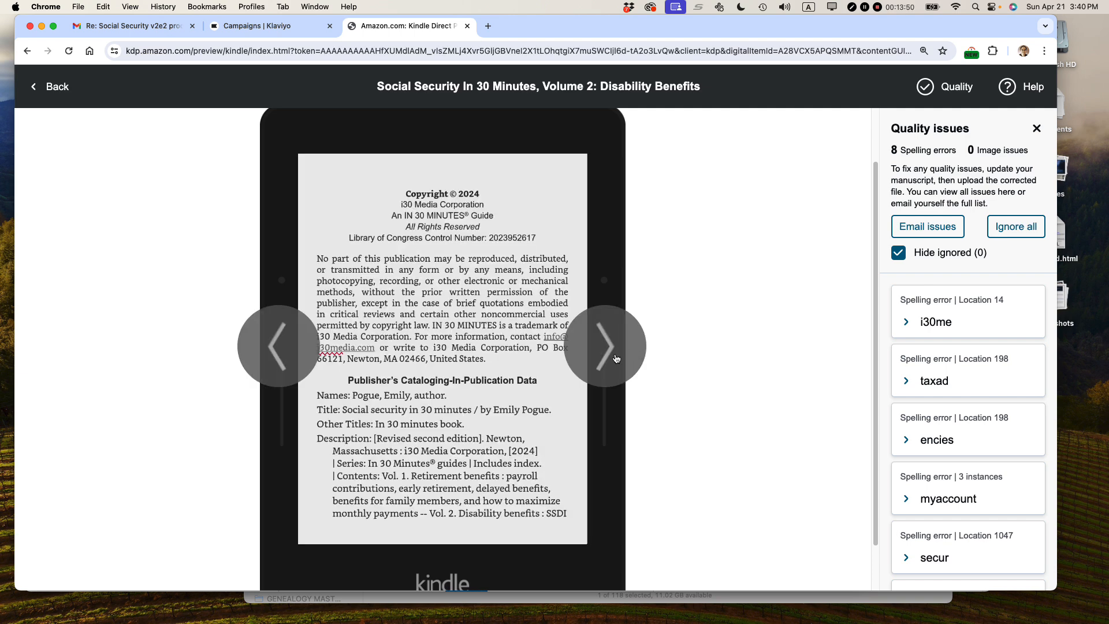
click(616, 359)
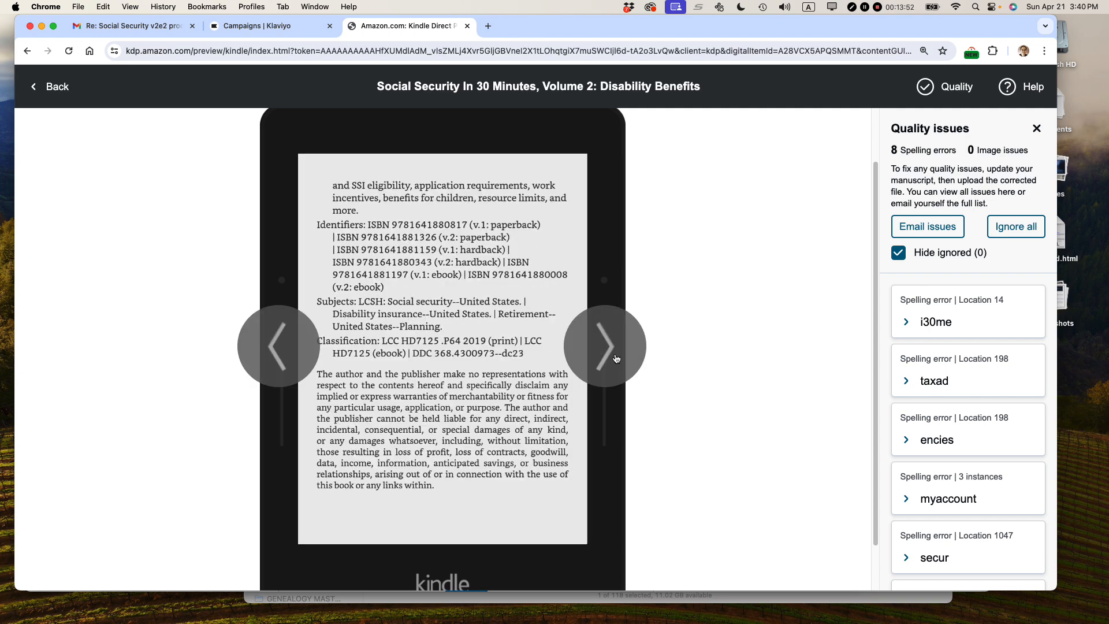
click(616, 359)
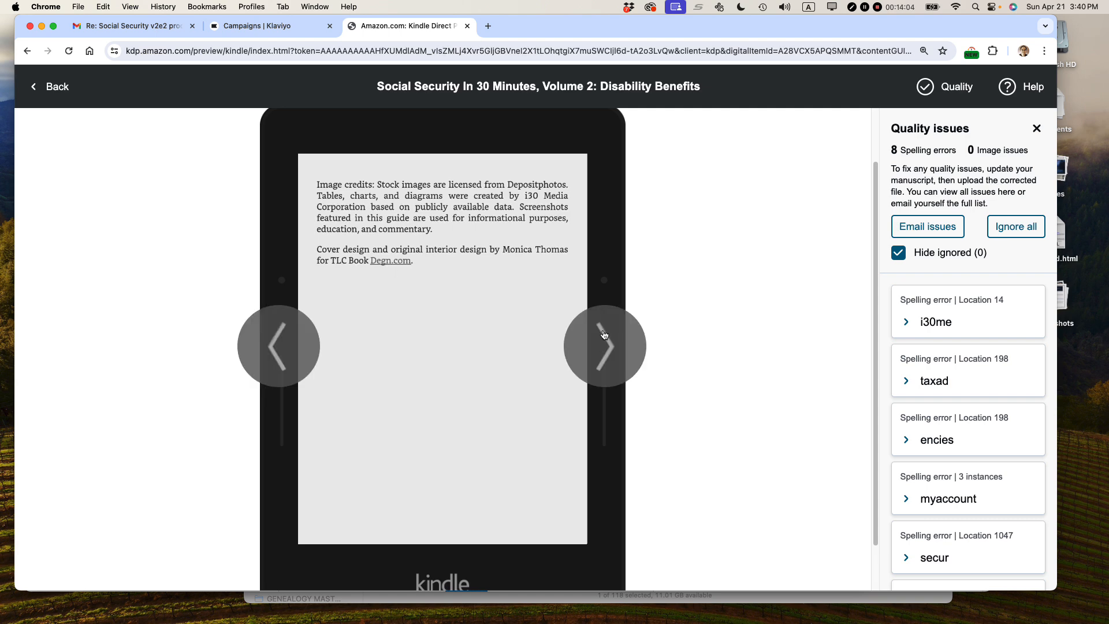
click(603, 339)
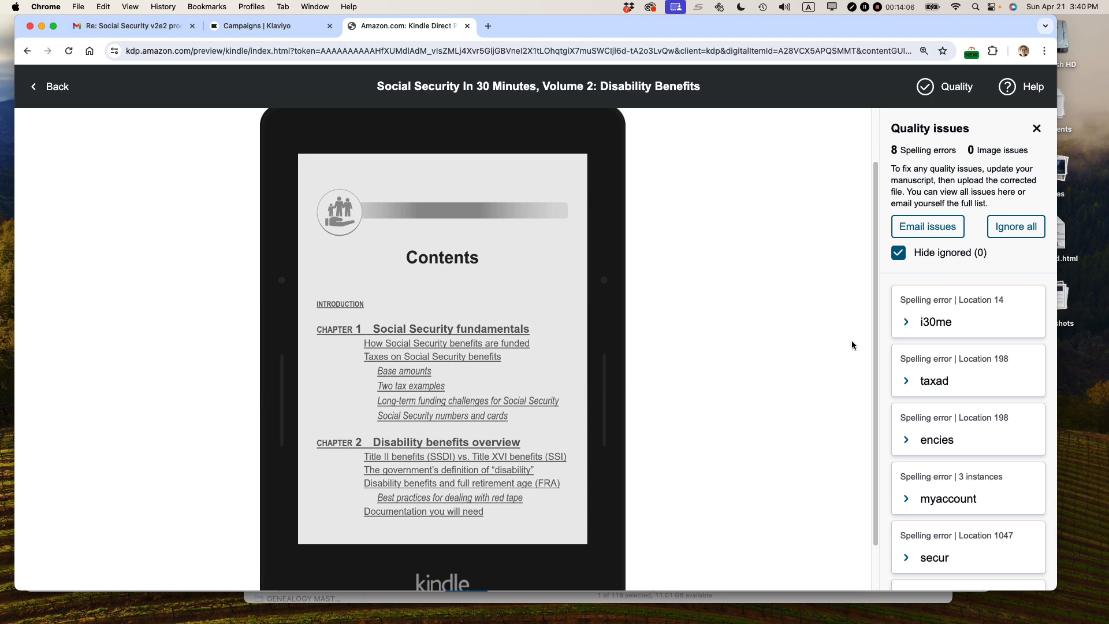
Check the flagged spelling errors "i30me", "taxad" and "encies" in their context on the book pages
click(972, 323)
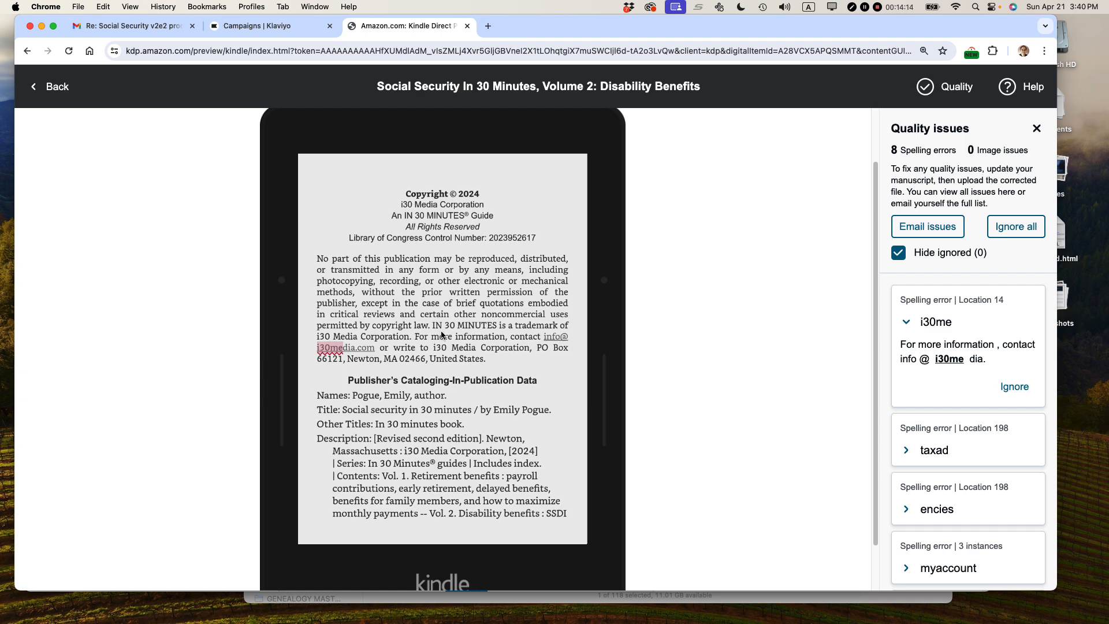
click(922, 440)
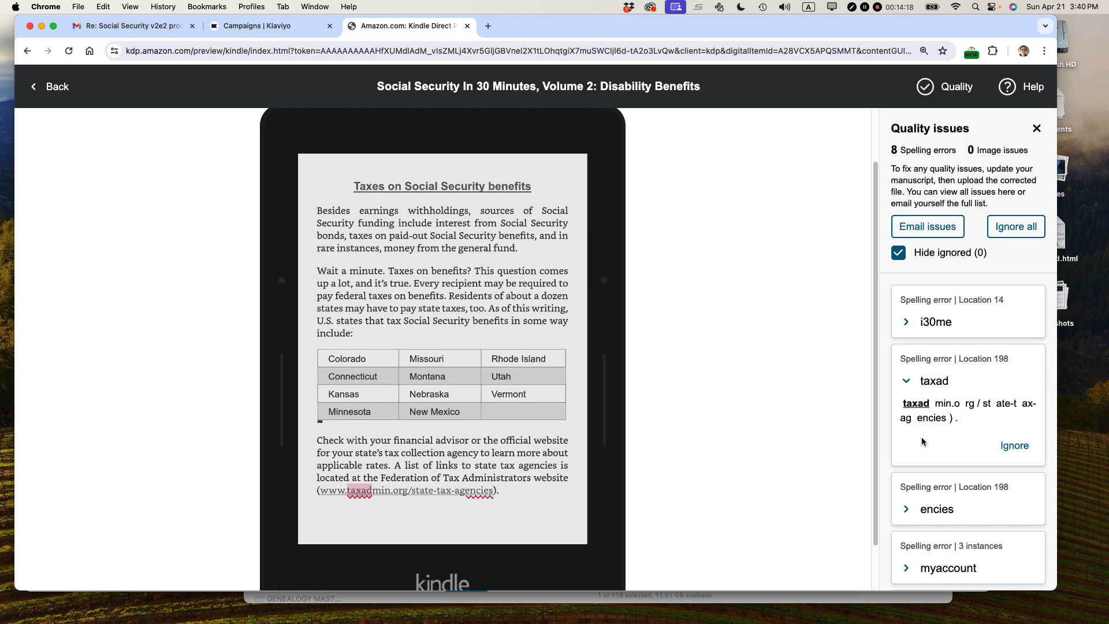
click(932, 498)
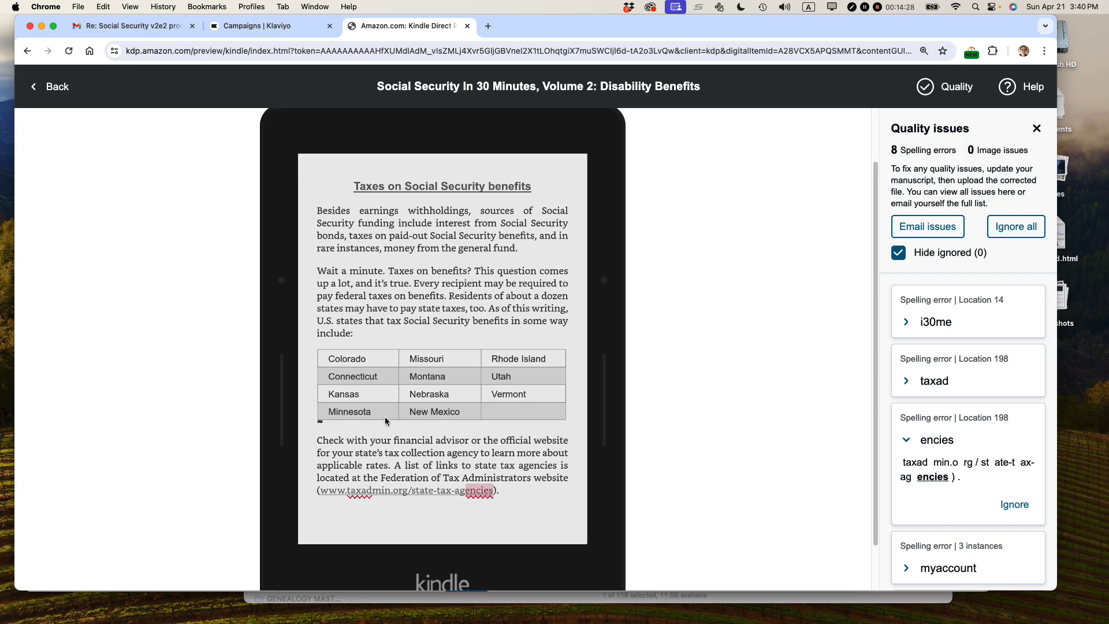
scroll(428, 385, down, 1)
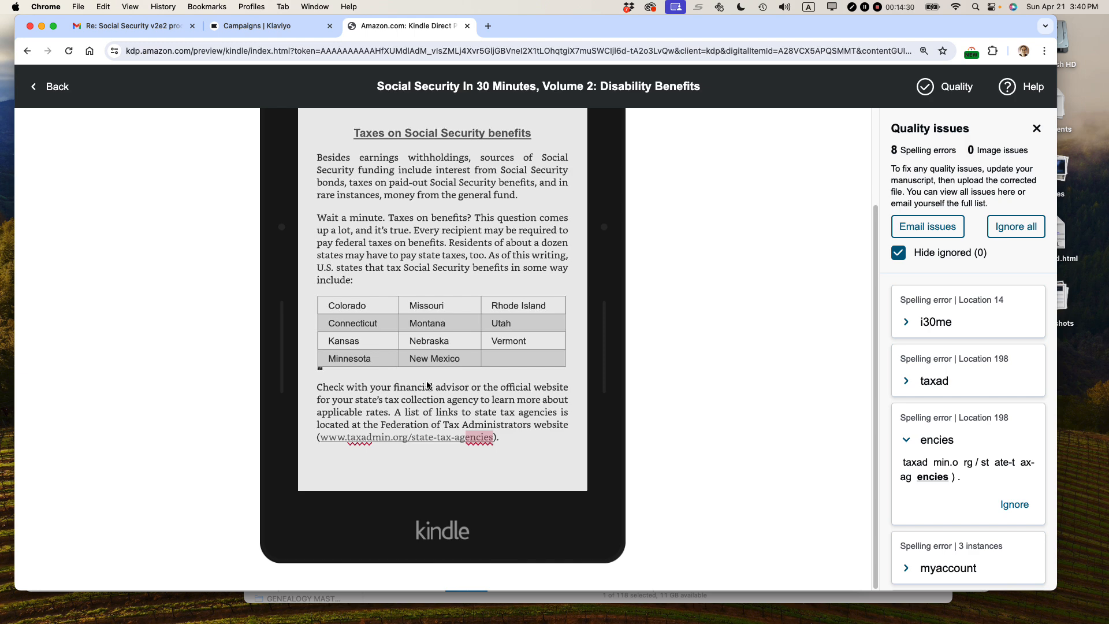
scroll(497, 320, up, 1)
scroll(573, 294, down, 1)
Page through Chapter 1 from Base amounts to the Social Security card image, checking the tables and sidebar formatting
click(598, 284)
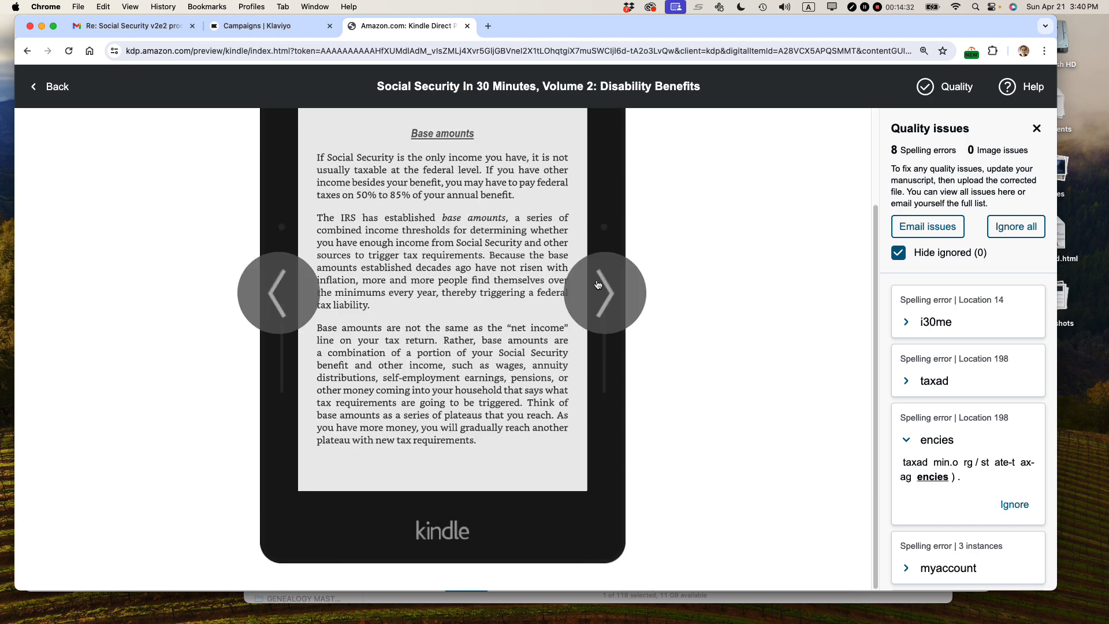
click(598, 284)
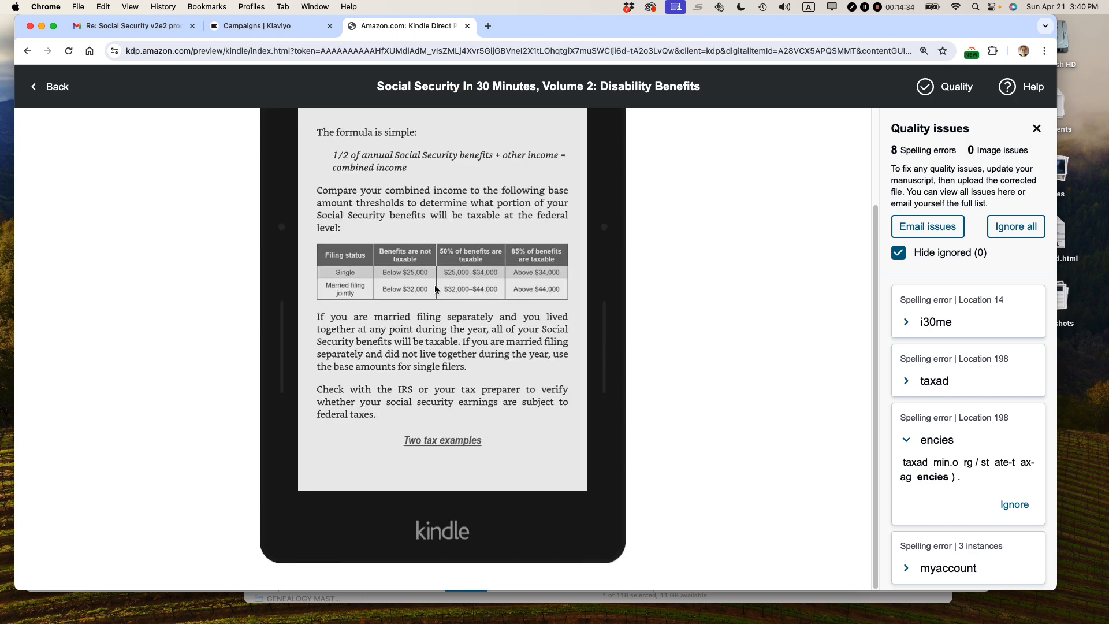
click(598, 312)
click(598, 312)
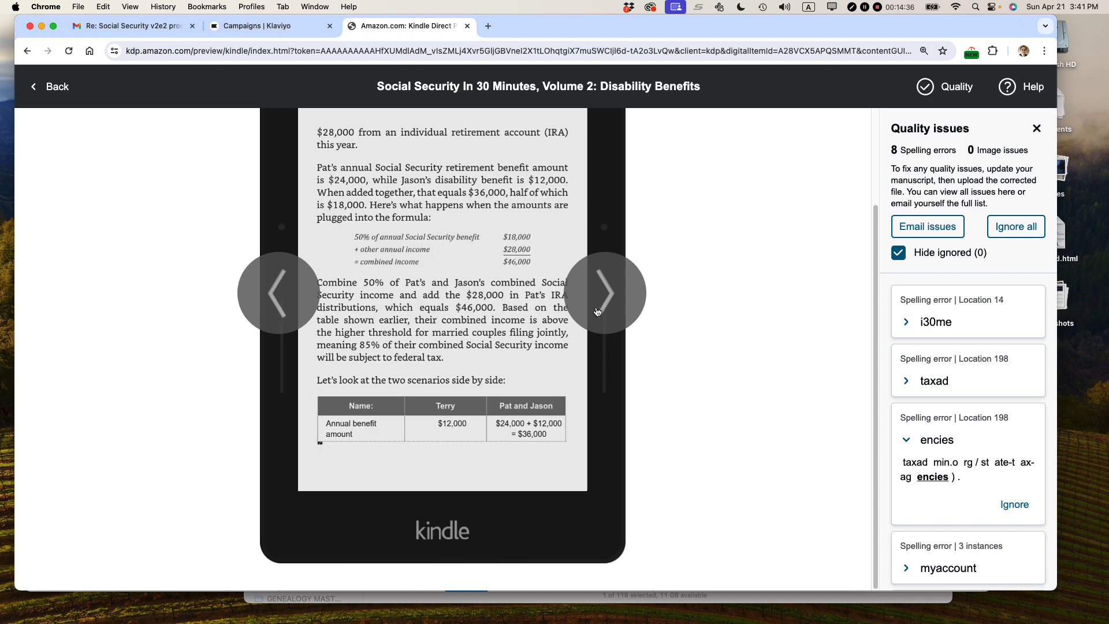
click(598, 312)
click(598, 312)
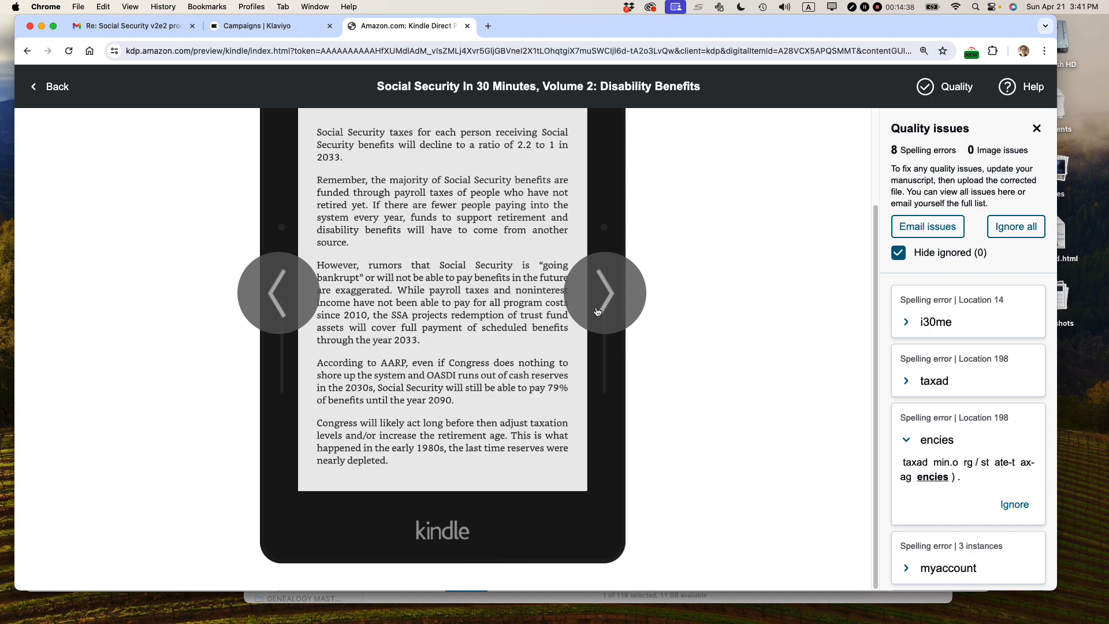
click(598, 312)
click(598, 312)
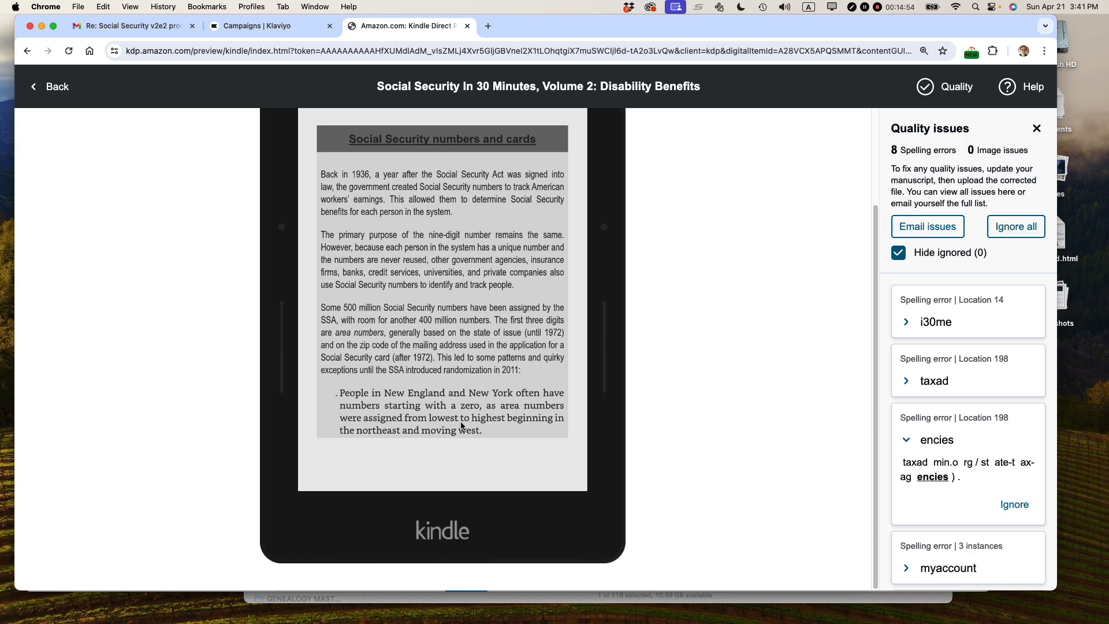
click(597, 299)
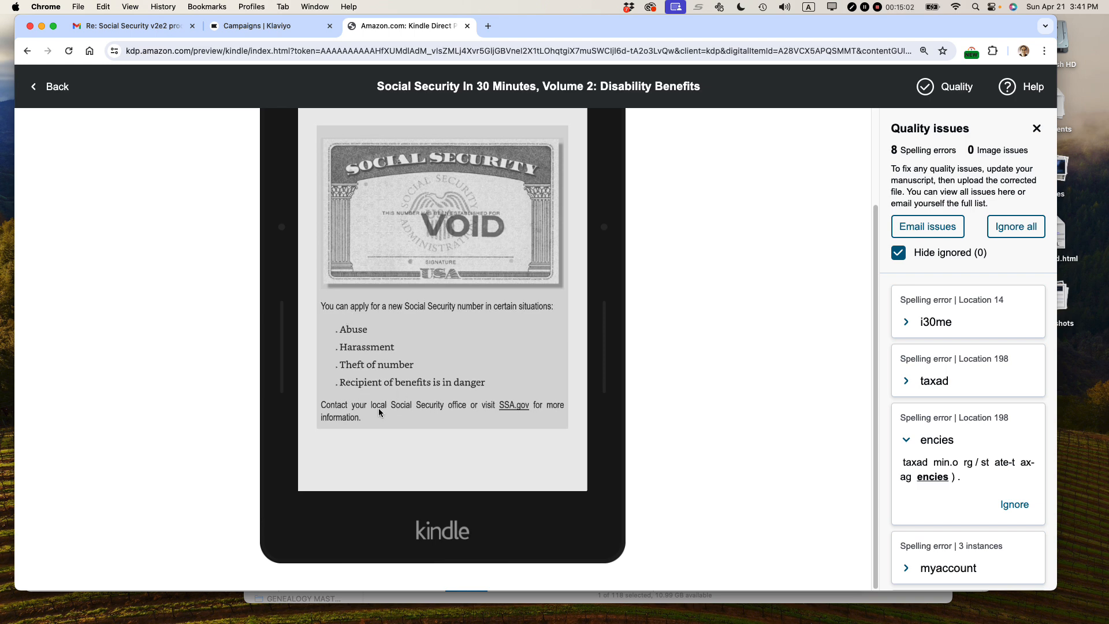
Page through Chapter 2 up to "Best practices for dealing with red tape", checking the lists, the SSDI flowchart and the retirement age table
scroll(493, 378, up, 3)
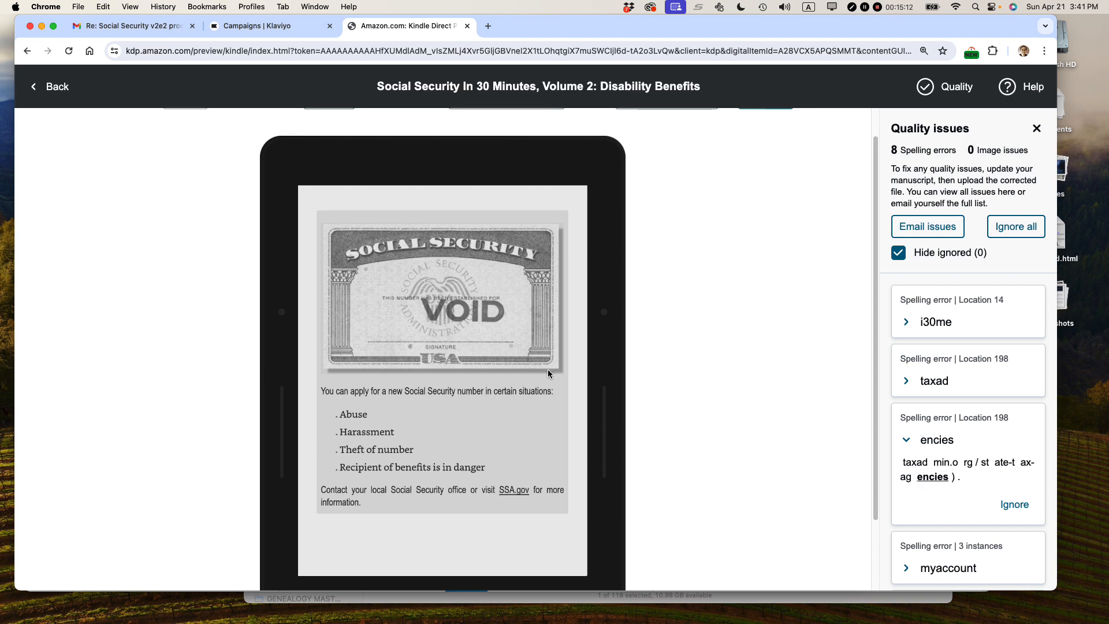
mouse_move(598, 386)
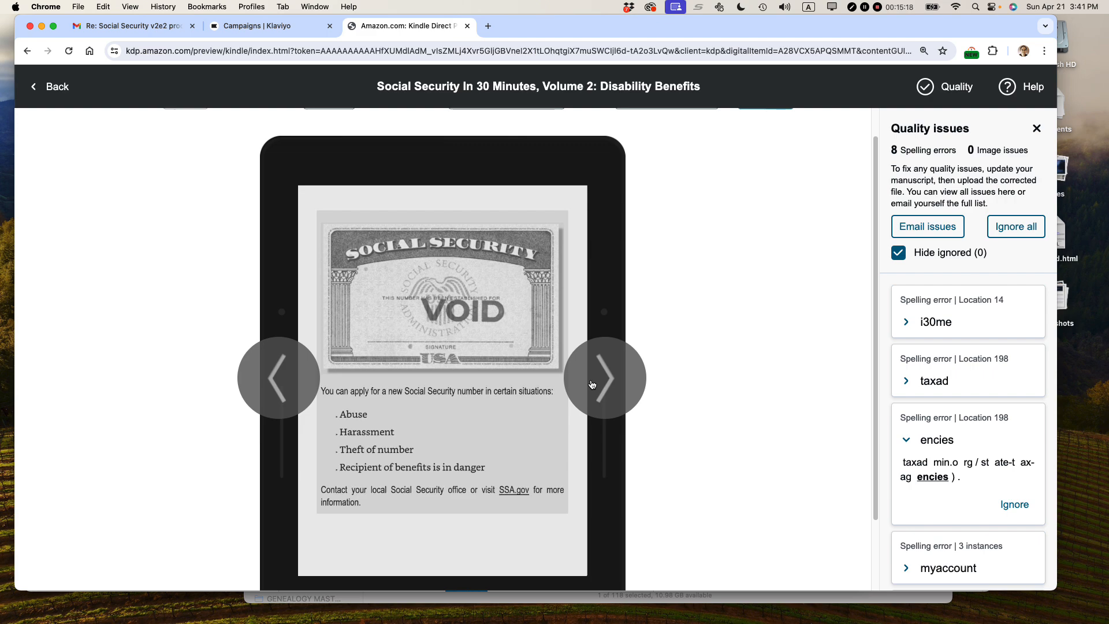
click(592, 384)
click(592, 385)
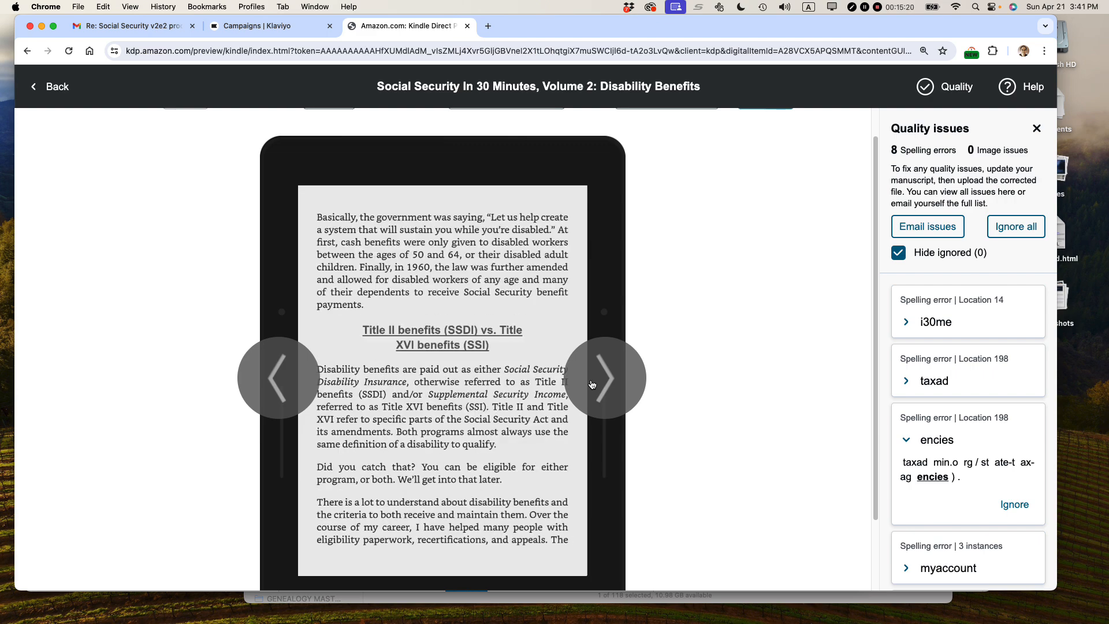
click(592, 385)
click(593, 385)
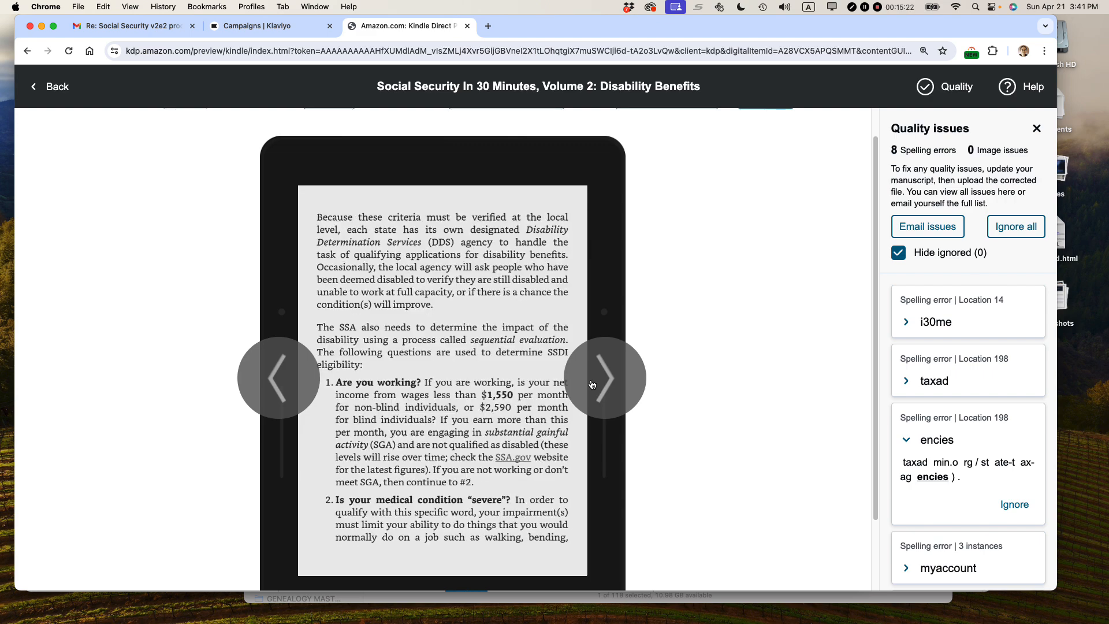
click(593, 385)
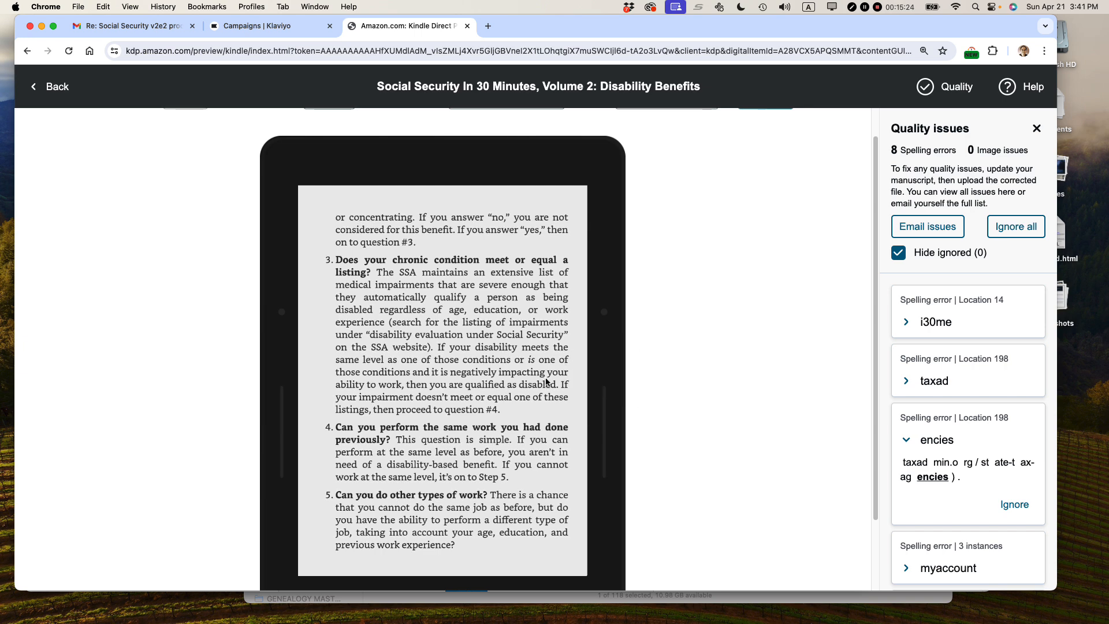
click(606, 381)
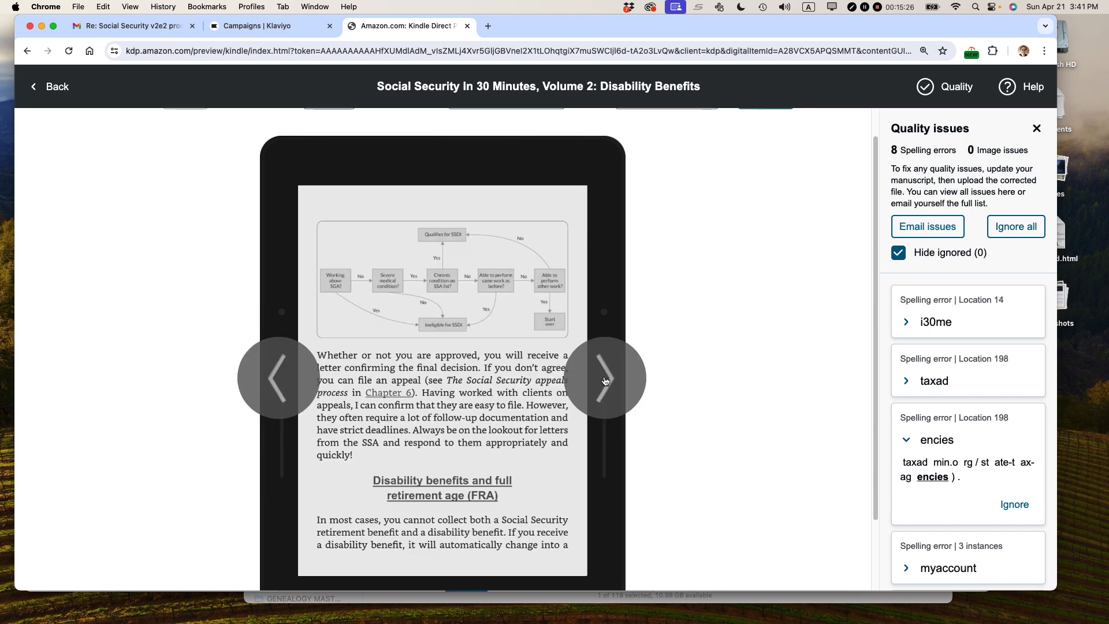
click(606, 381)
click(606, 381)
scroll(746, 365, down, 3)
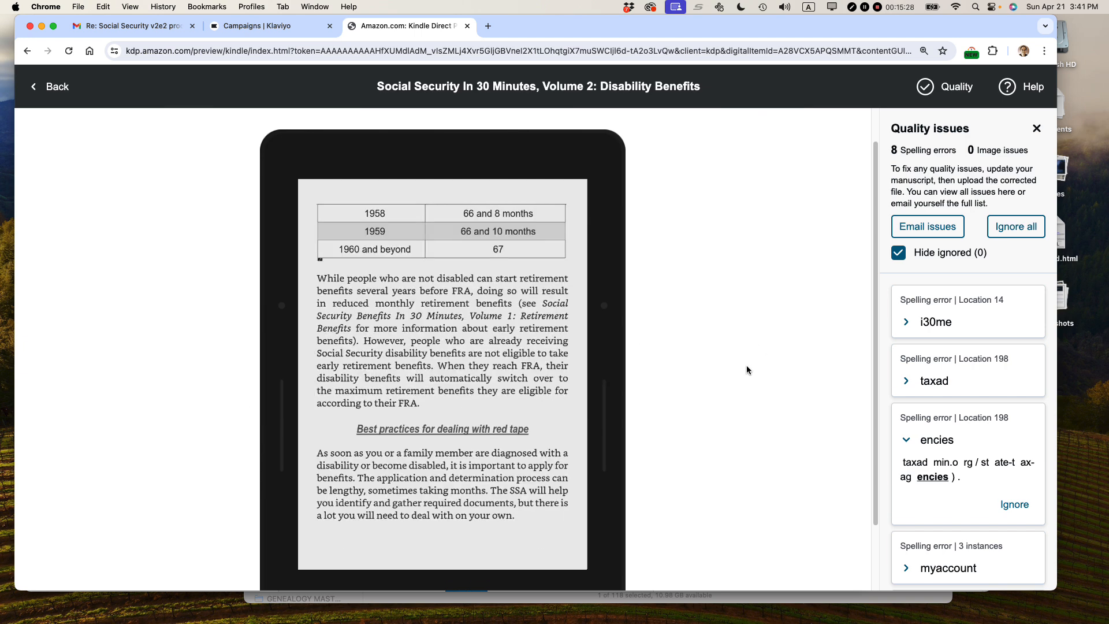
scroll(725, 360, up, 2)
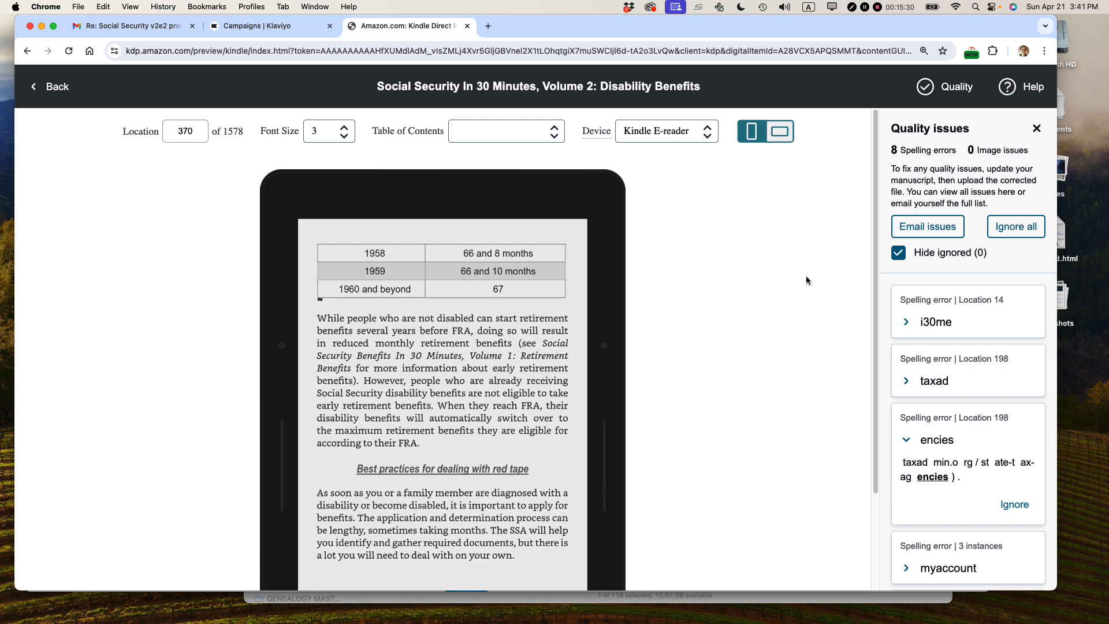
Close the quality issues list and leave the previewer to return to the eBook content page
click(1037, 129)
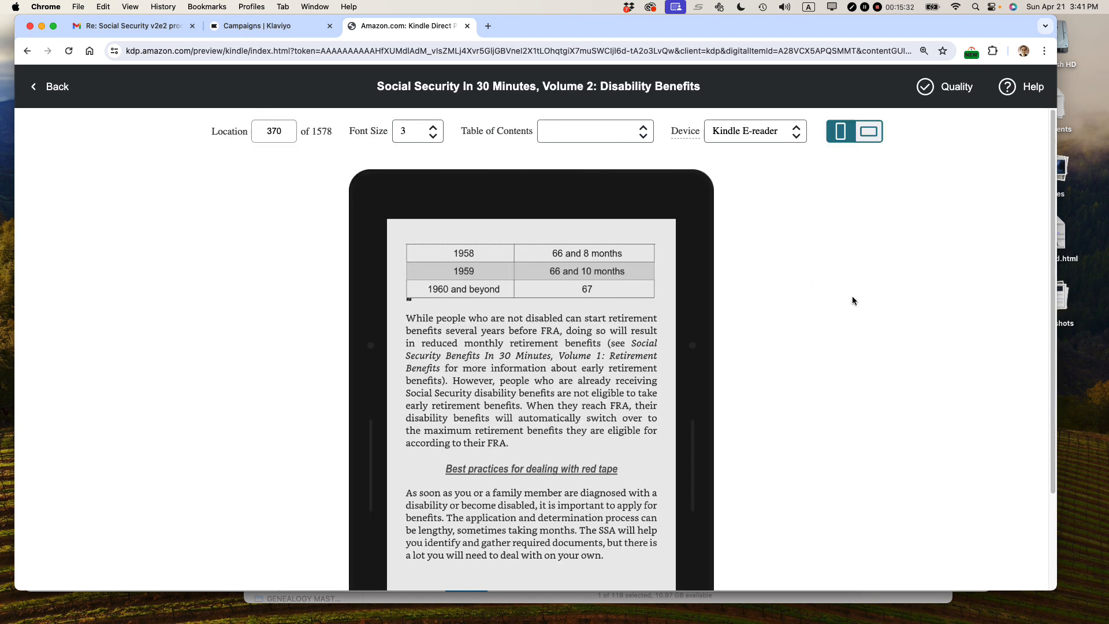
scroll(852, 301, down, 2)
scroll(852, 300, up, 2)
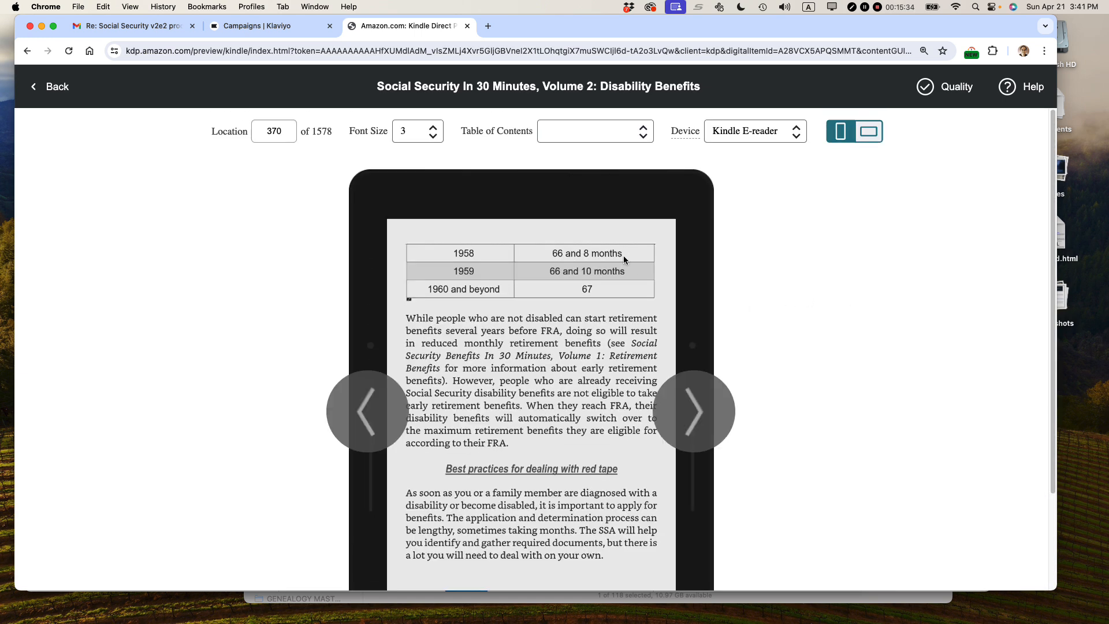
click(34, 98)
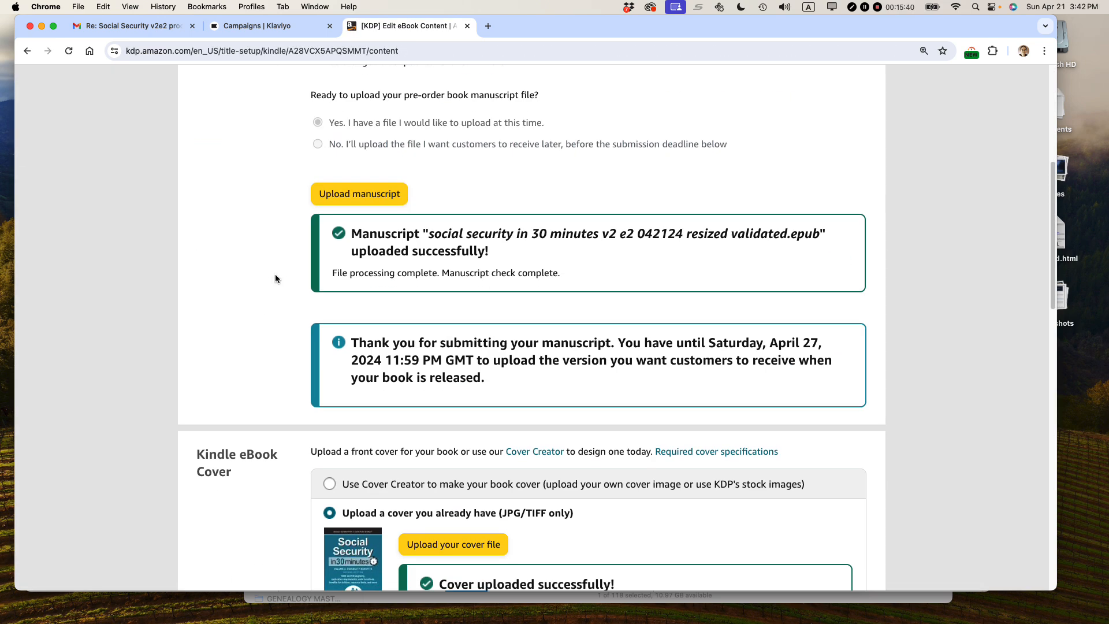
scroll(275, 278, down, 7)
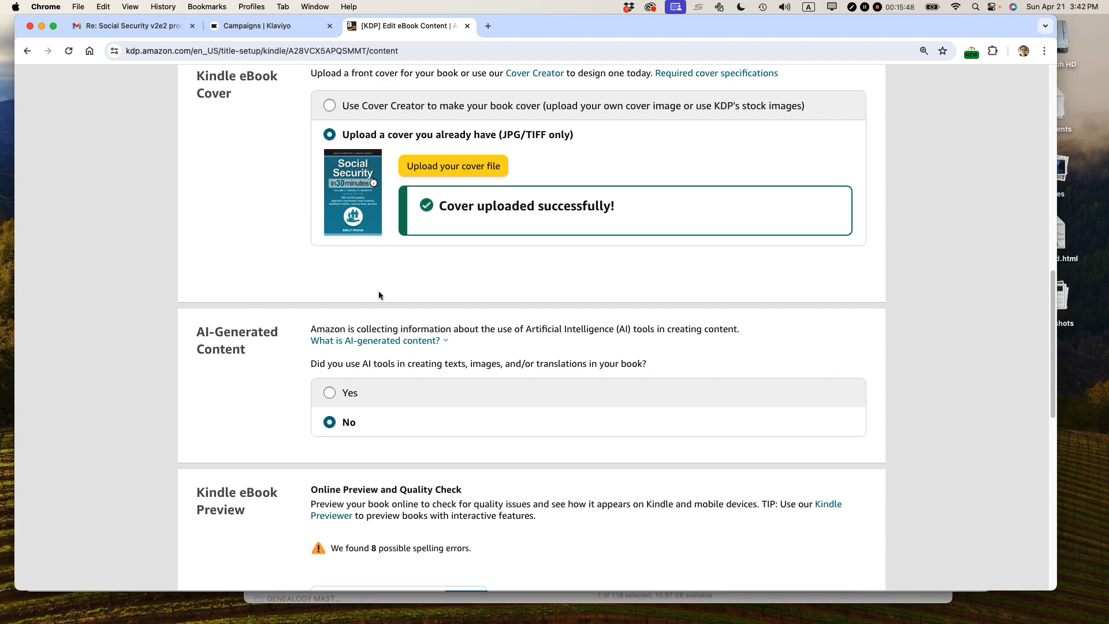
scroll(379, 294, down, 3)
scroll(379, 295, down, 5)
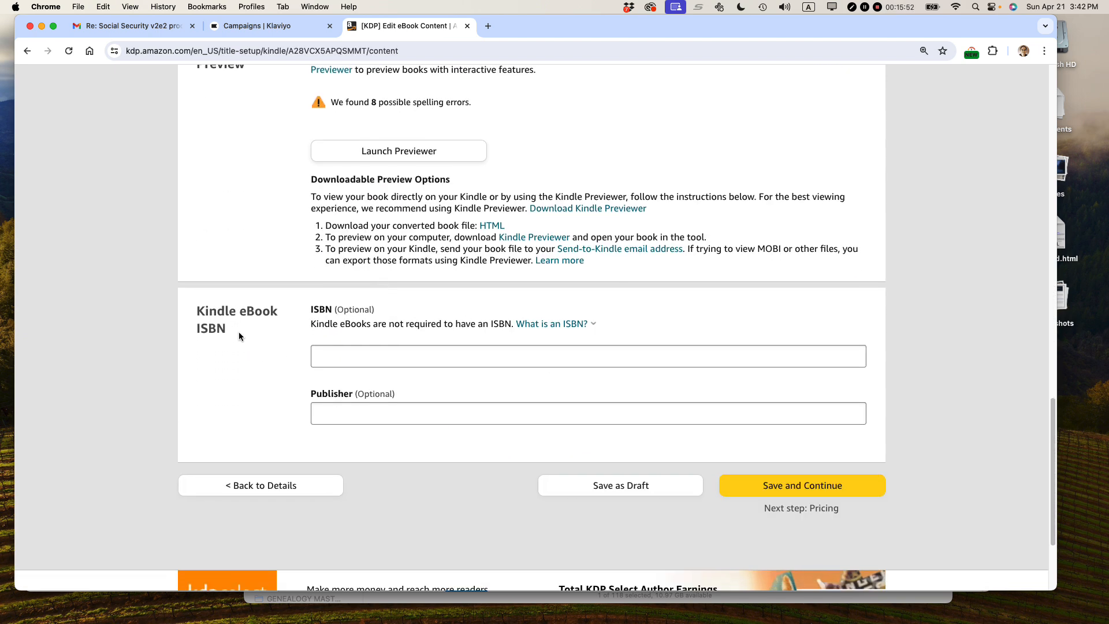
drag(239, 334, 197, 311)
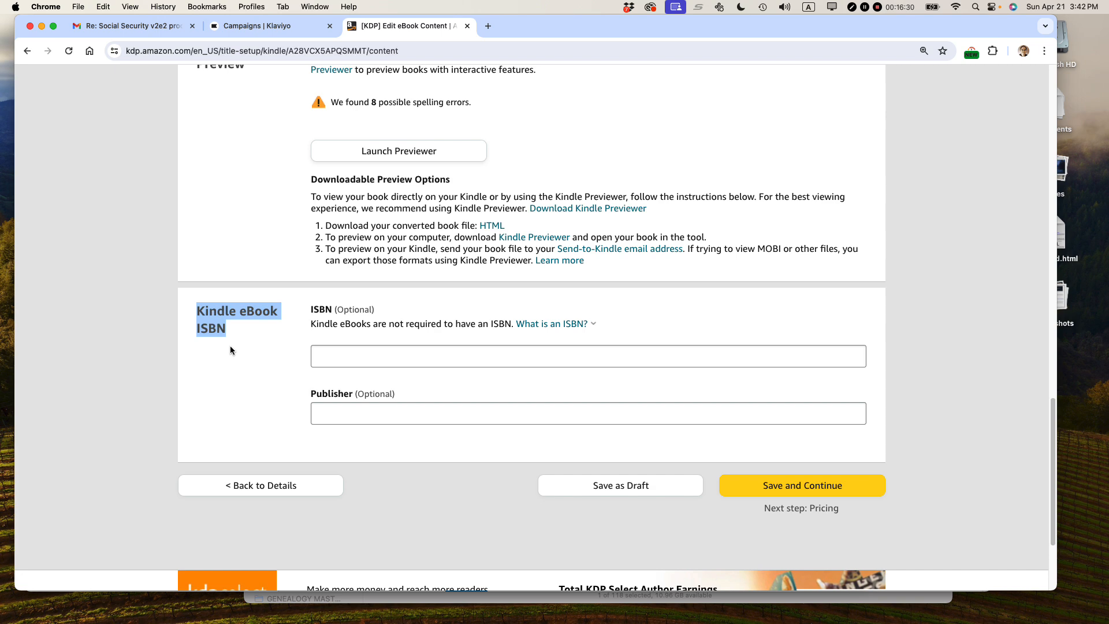
click(311, 324)
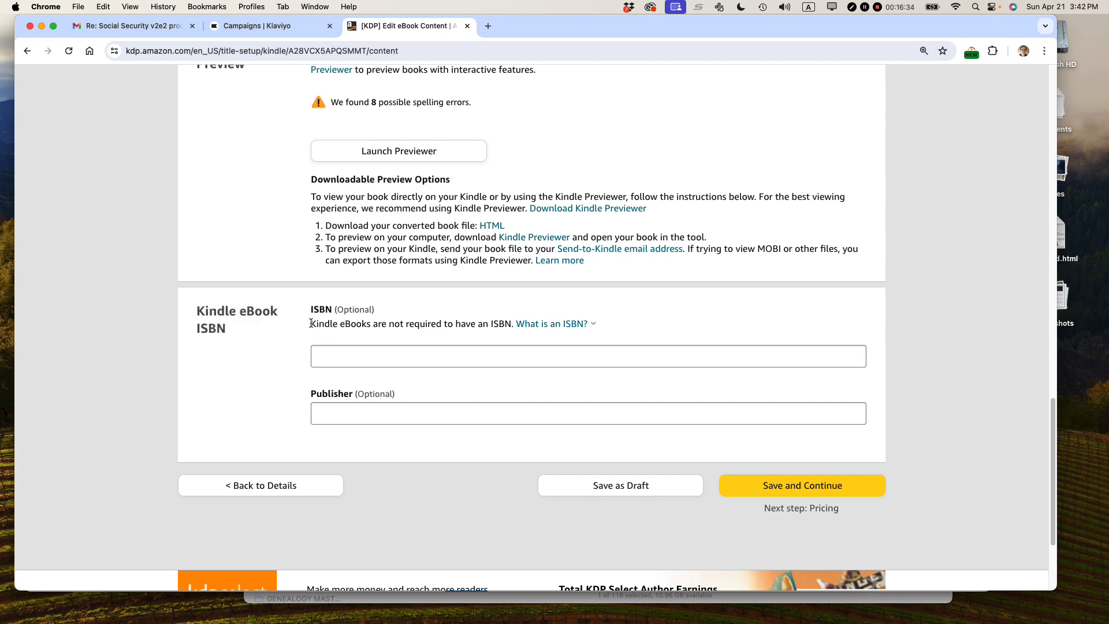
drag(312, 323, 506, 322)
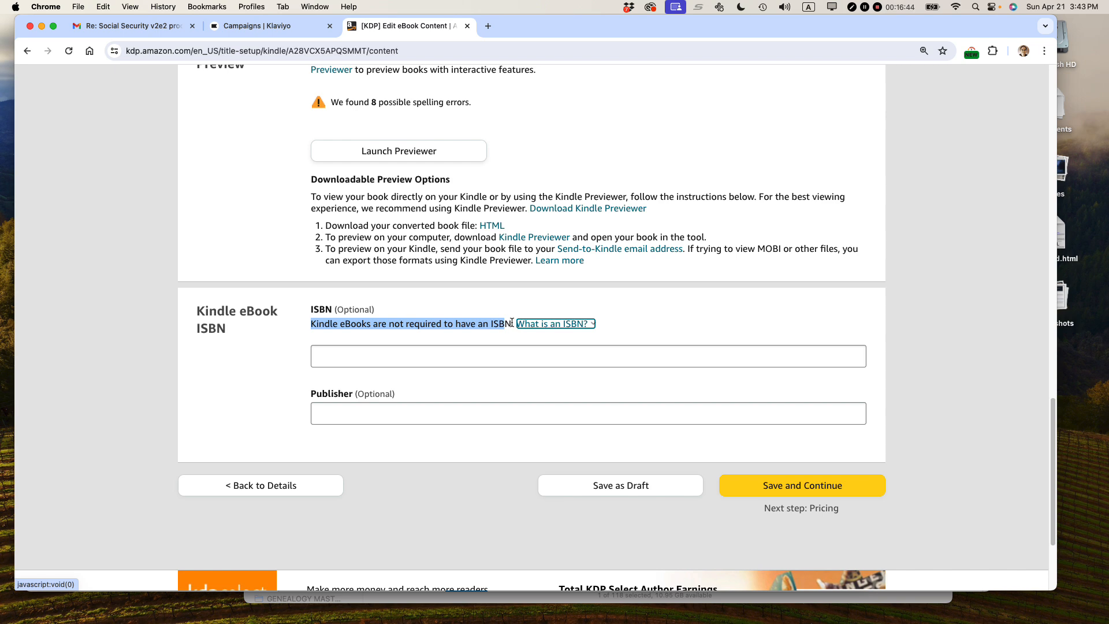
click(339, 359)
key(super+Tab)
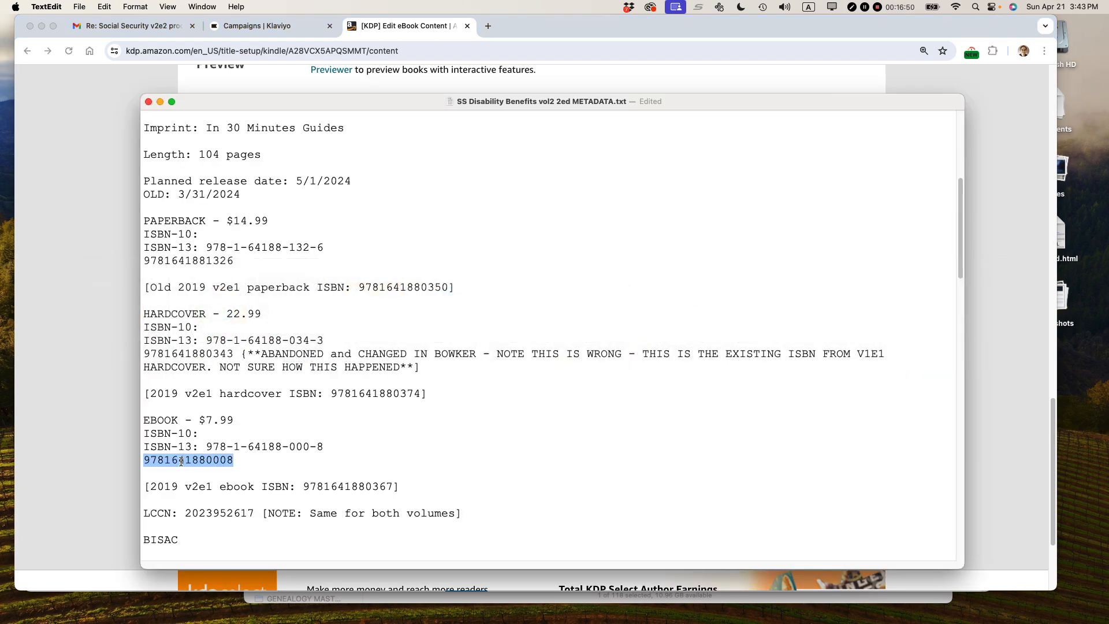
key(super+Tab)
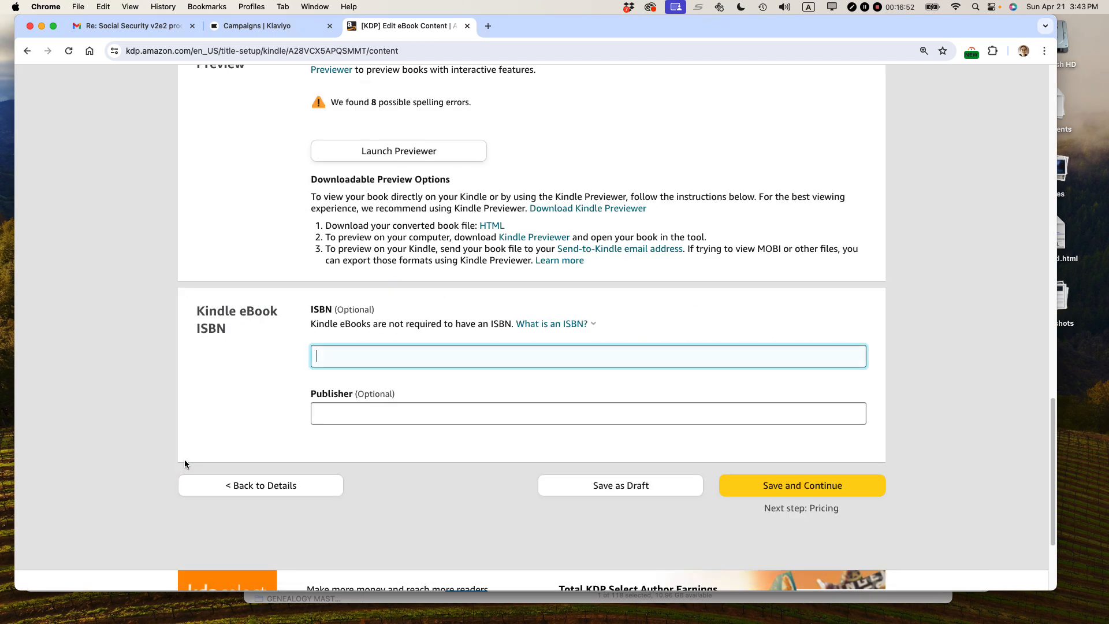
key(super+v)
Set the publisher to "i30 Media", check it against the metadata text file, and save the content page to continue to pricing
click(327, 413)
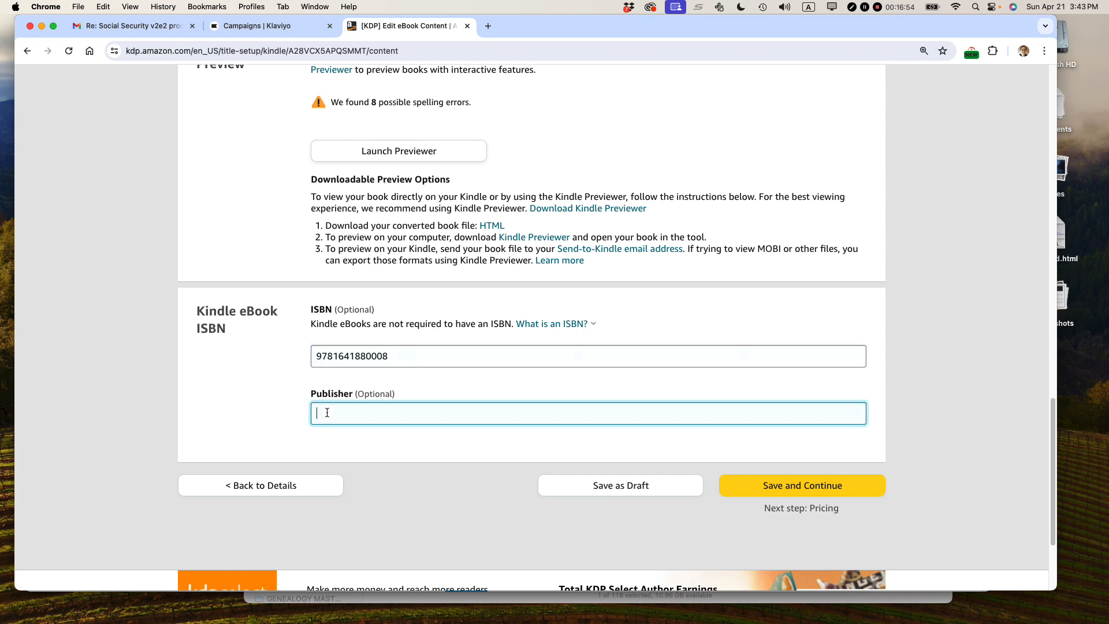
text(i30 Media)
key(super+Tab)
scroll(328, 393, up, 5)
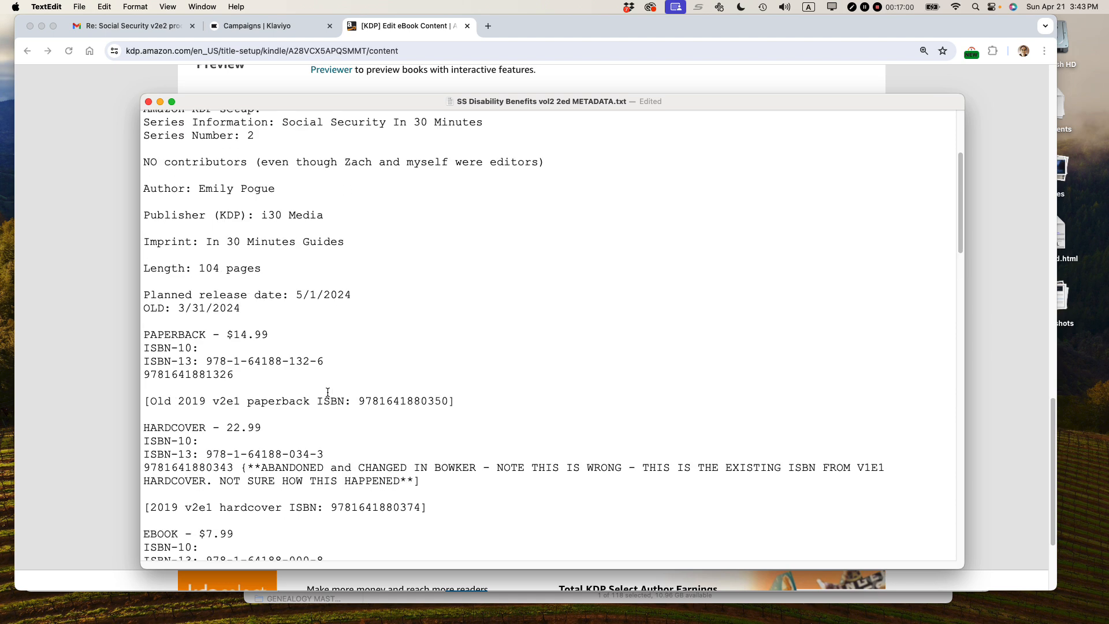
drag(259, 215, 347, 215)
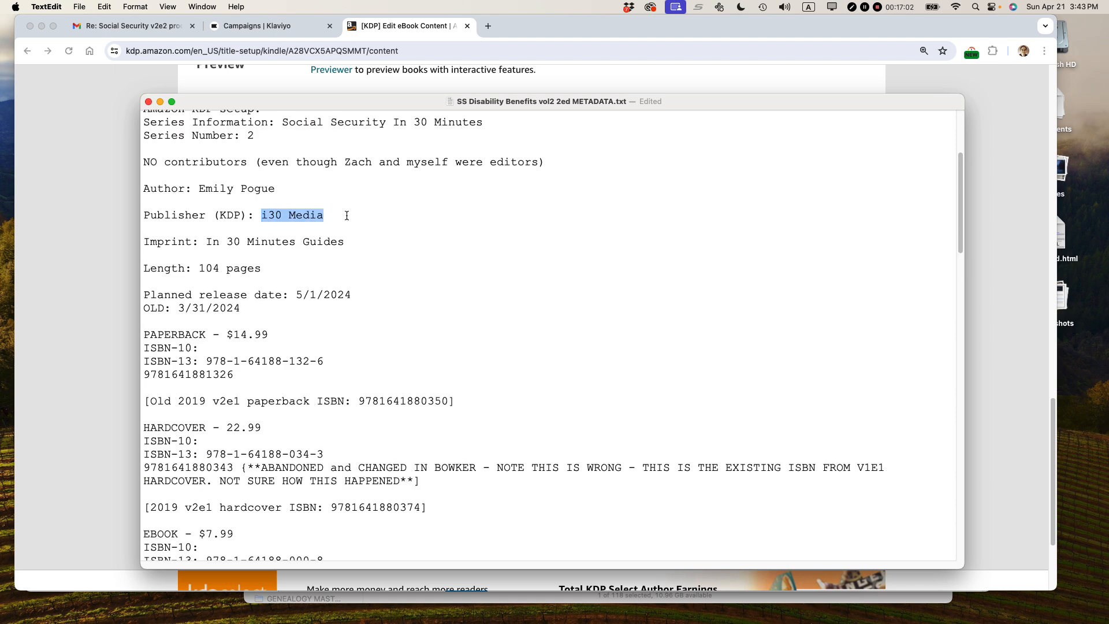
key(super+Tab)
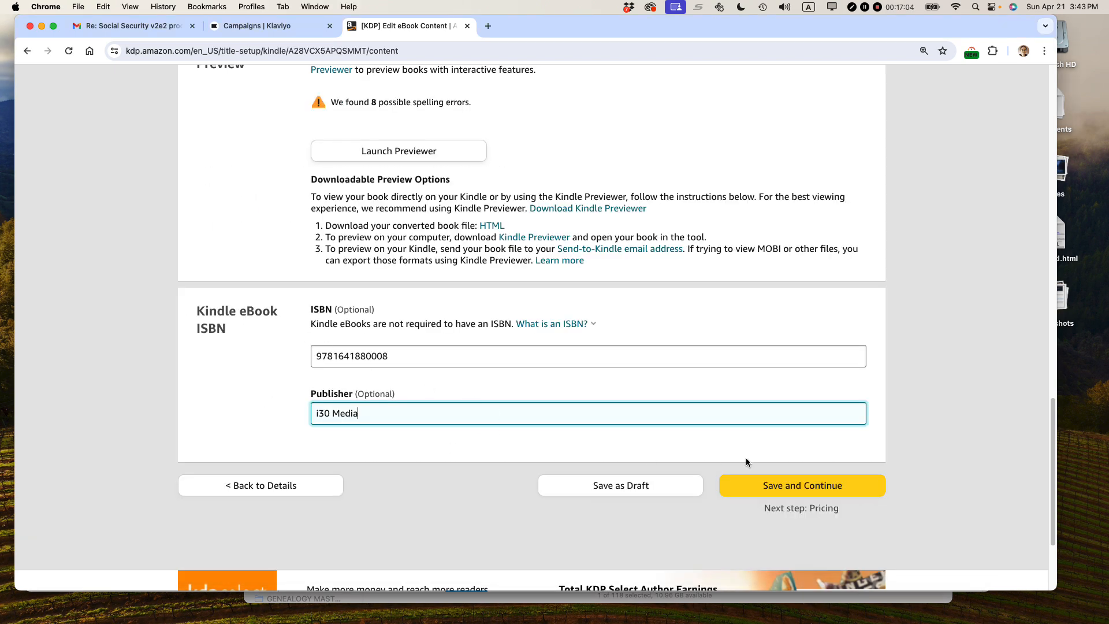
click(776, 488)
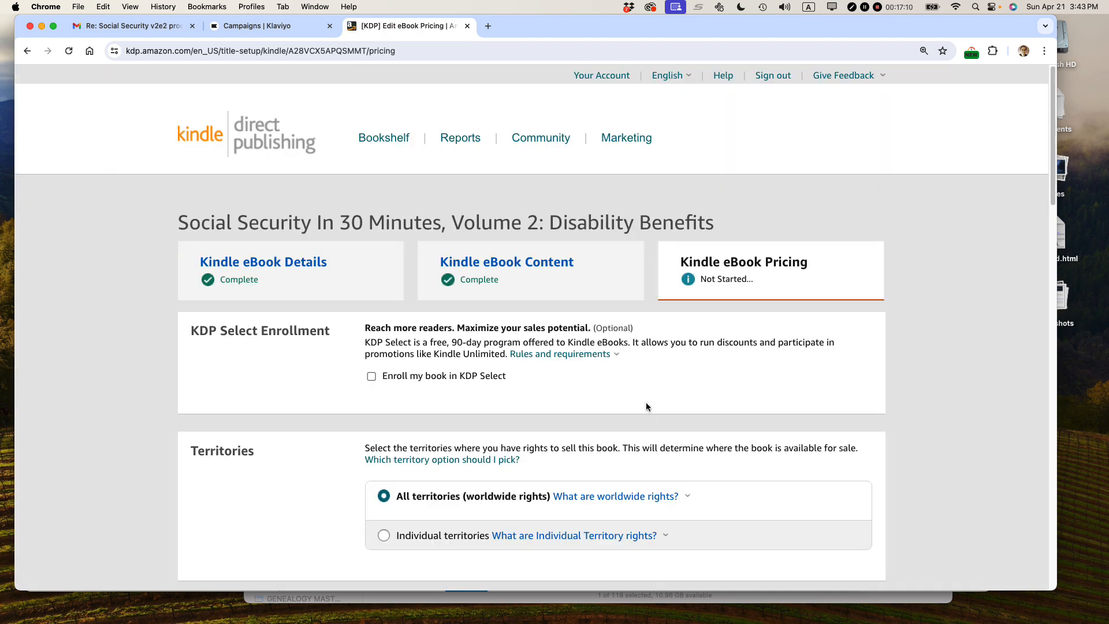
Restrict the sales territories to individual territories with only United States selected
scroll(646, 403, down, 1)
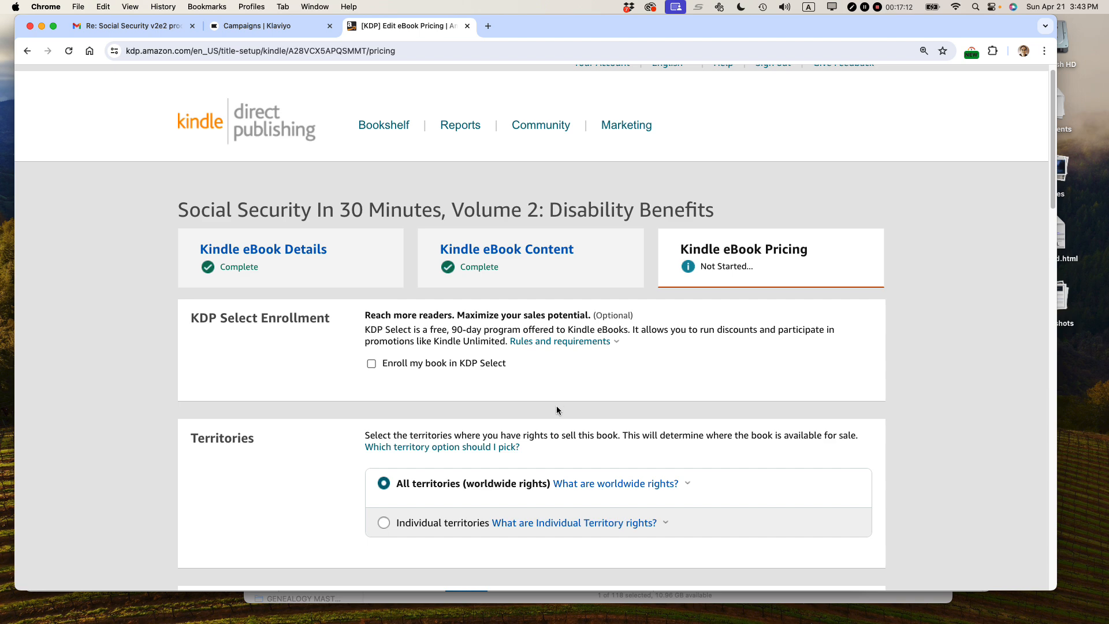
drag(191, 318, 331, 318)
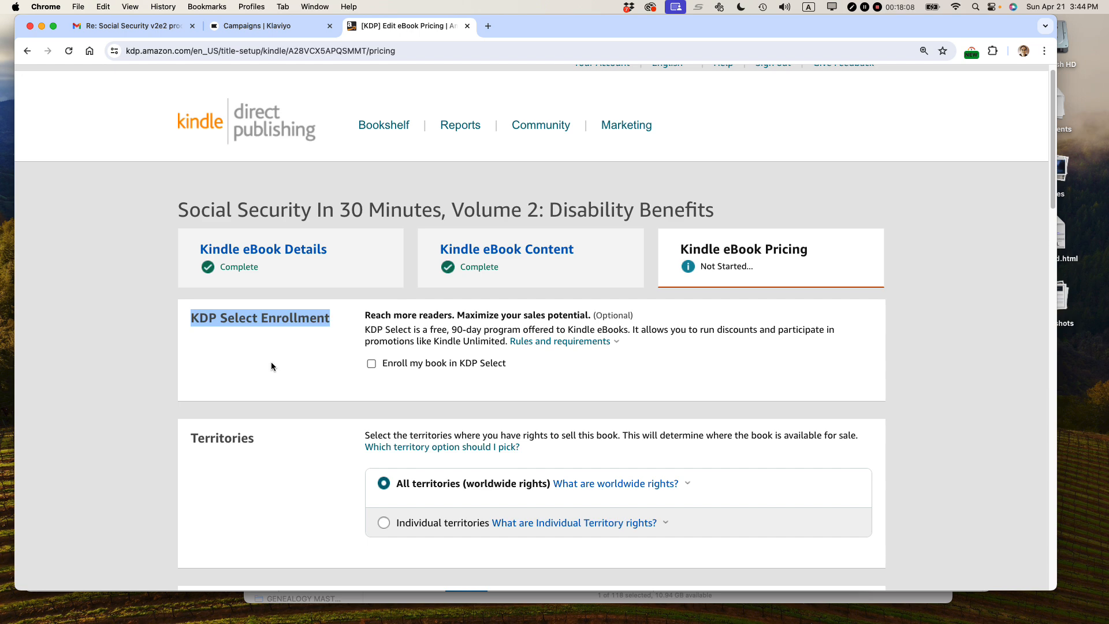
click(238, 337)
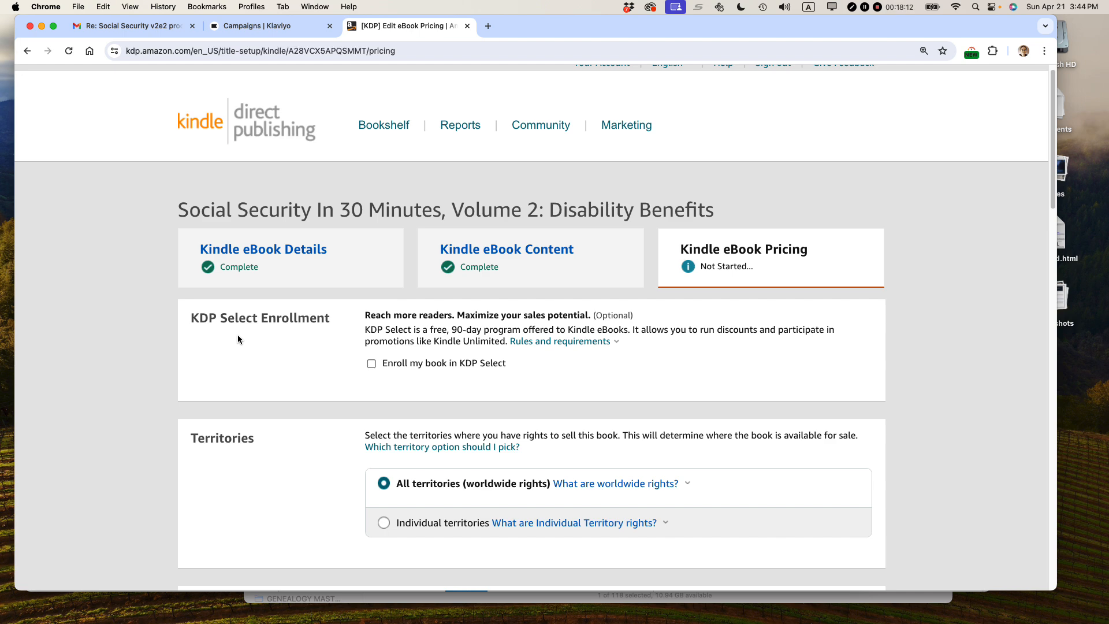
scroll(237, 334, down, 1)
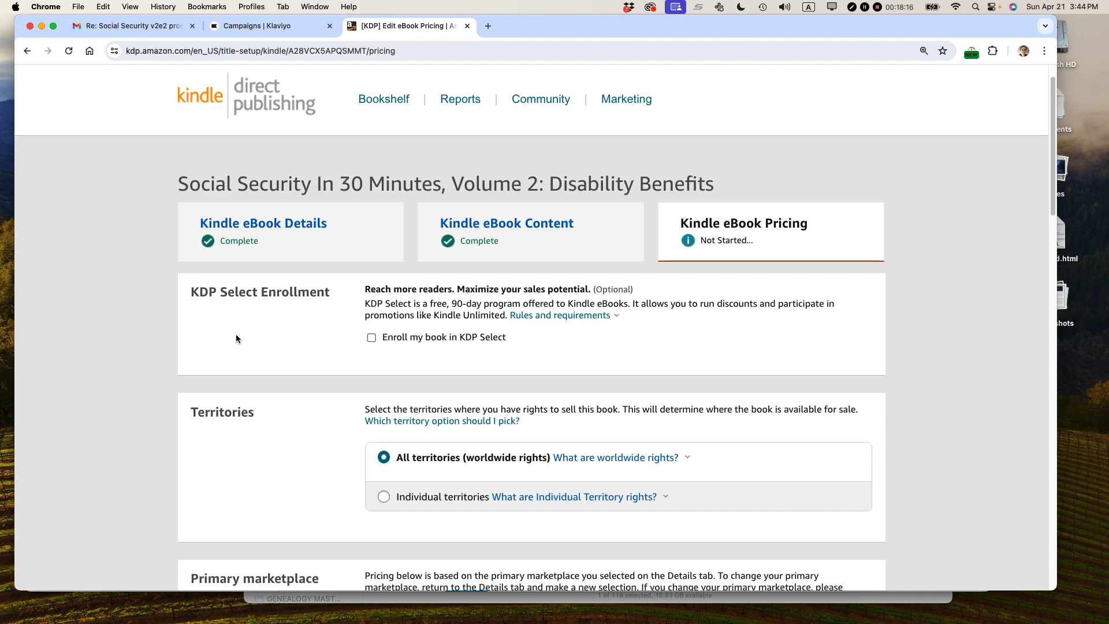
scroll(236, 335, down, 1)
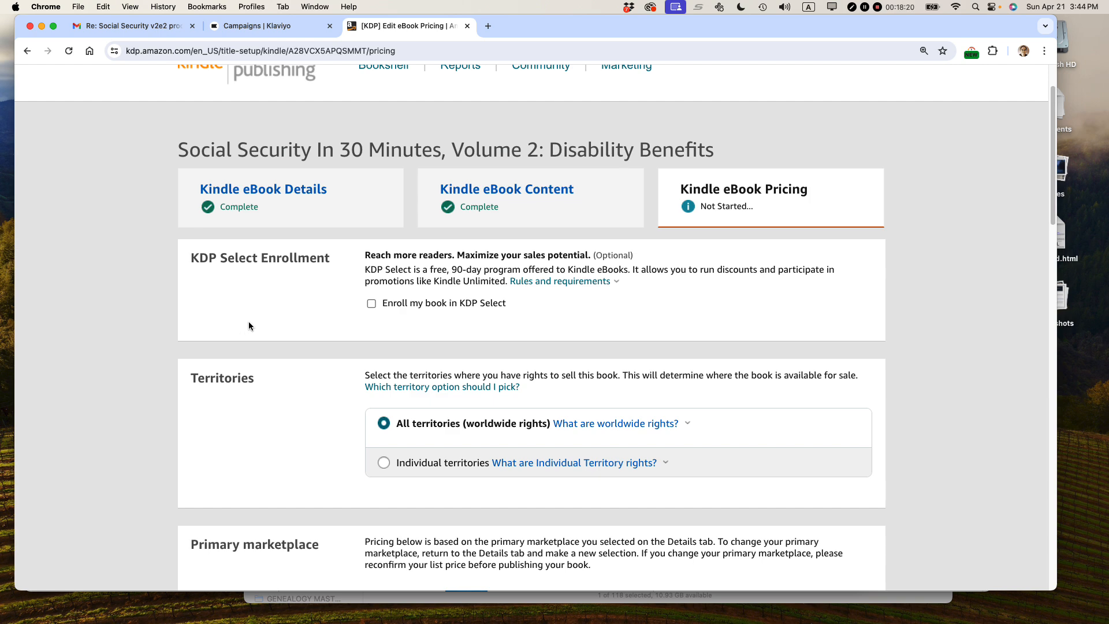
scroll(247, 327, down, 4)
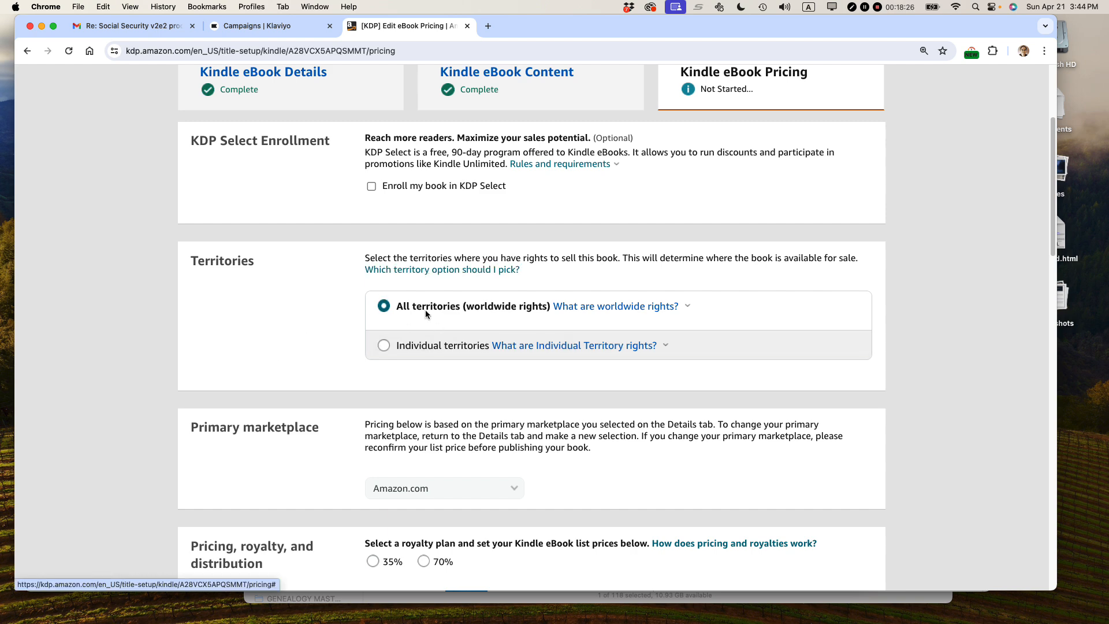
click(383, 345)
click(399, 397)
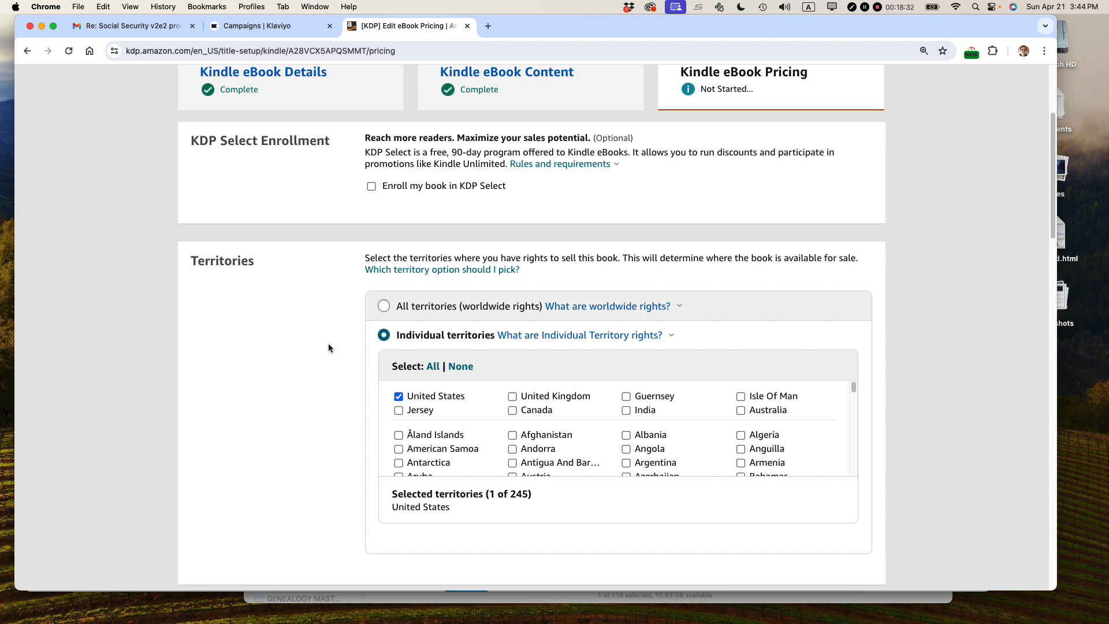
Select the 70% royalty plan for the Kindle eBook
scroll(325, 334, down, 10)
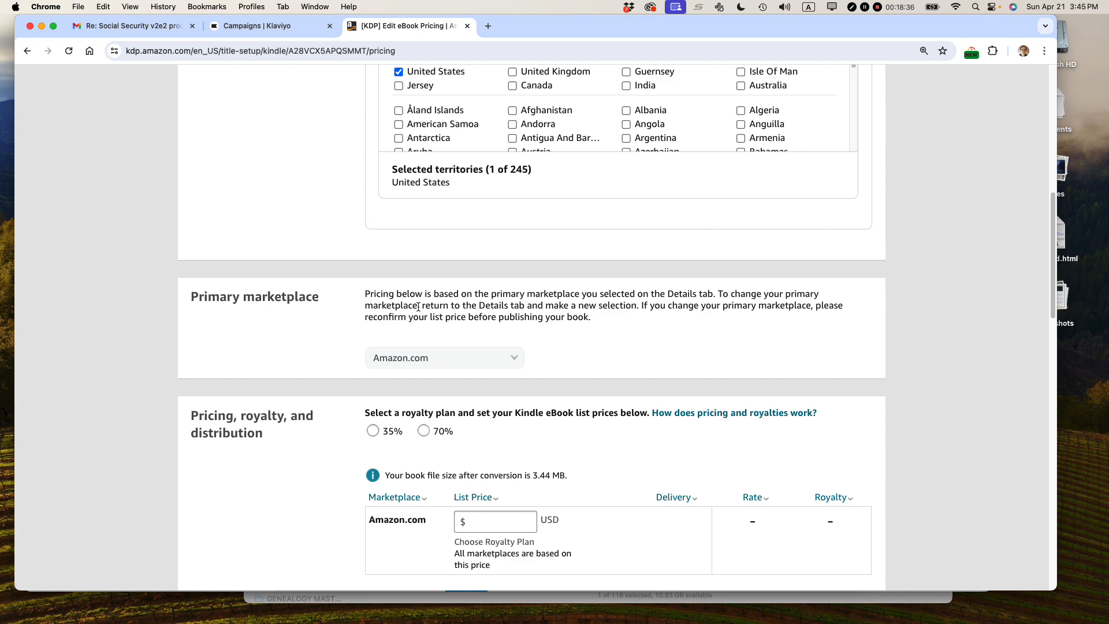
scroll(423, 305, down, 5)
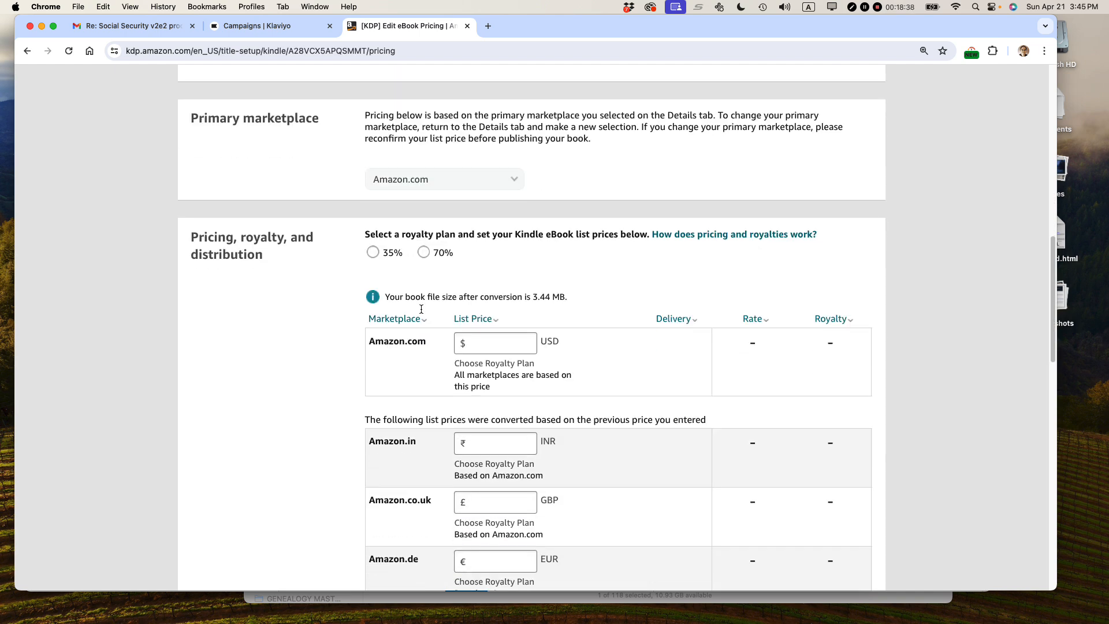
click(421, 317)
drag(365, 235, 647, 234)
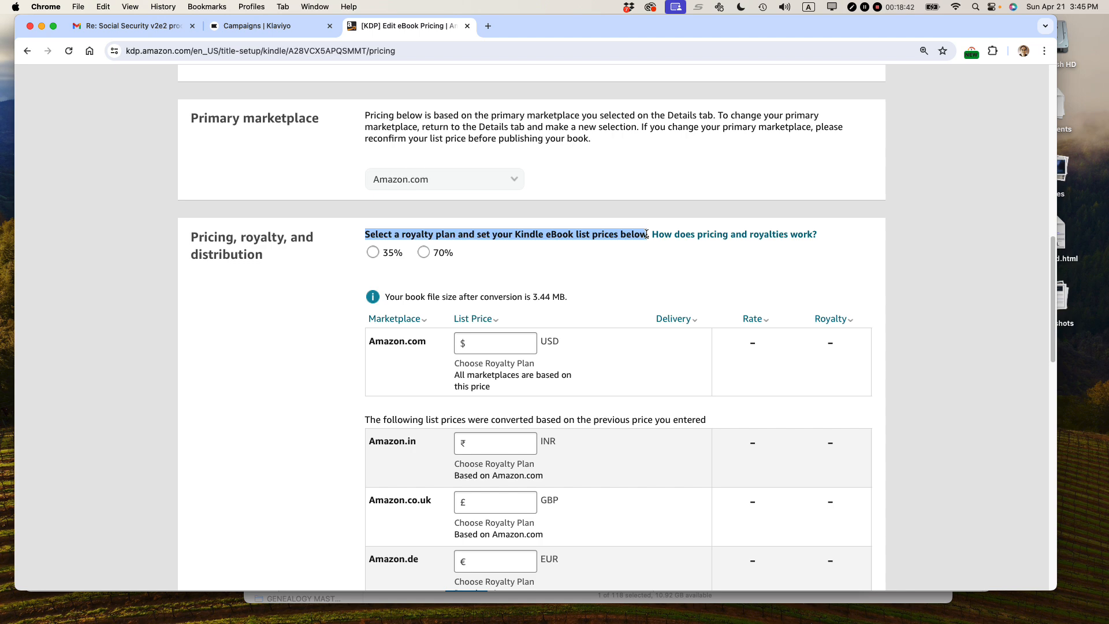
click(425, 255)
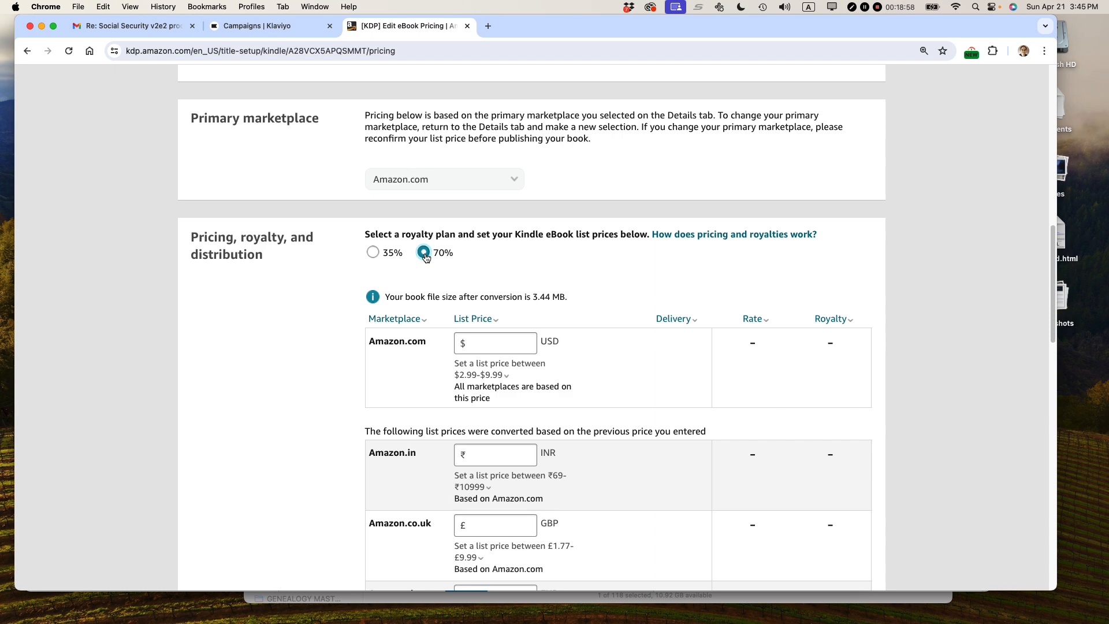
Set the Amazon.com list price to 7.99 USD and check it against the eBook price in the metadata text file
drag(460, 377, 502, 375)
click(472, 341)
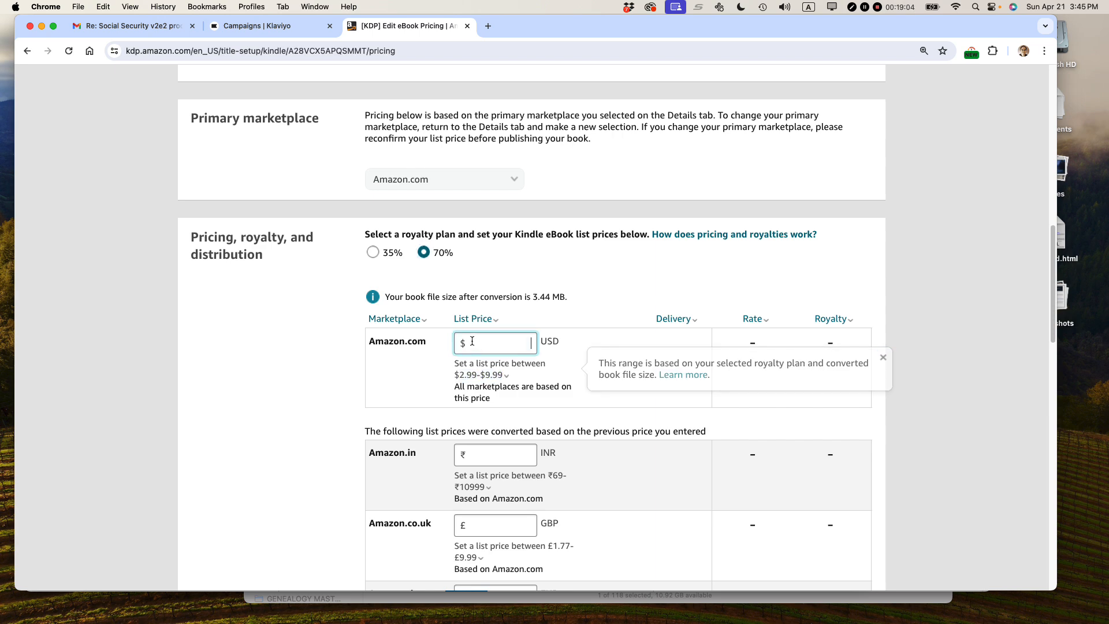
text(7)
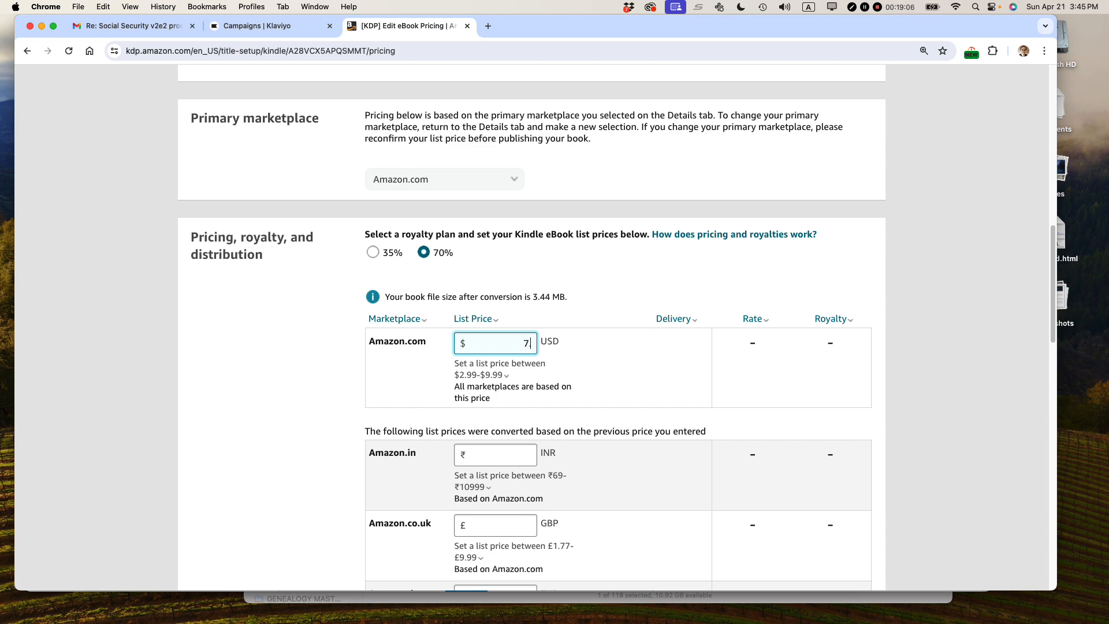
text(.99)
key(super+Tab)
key(super+Tab)
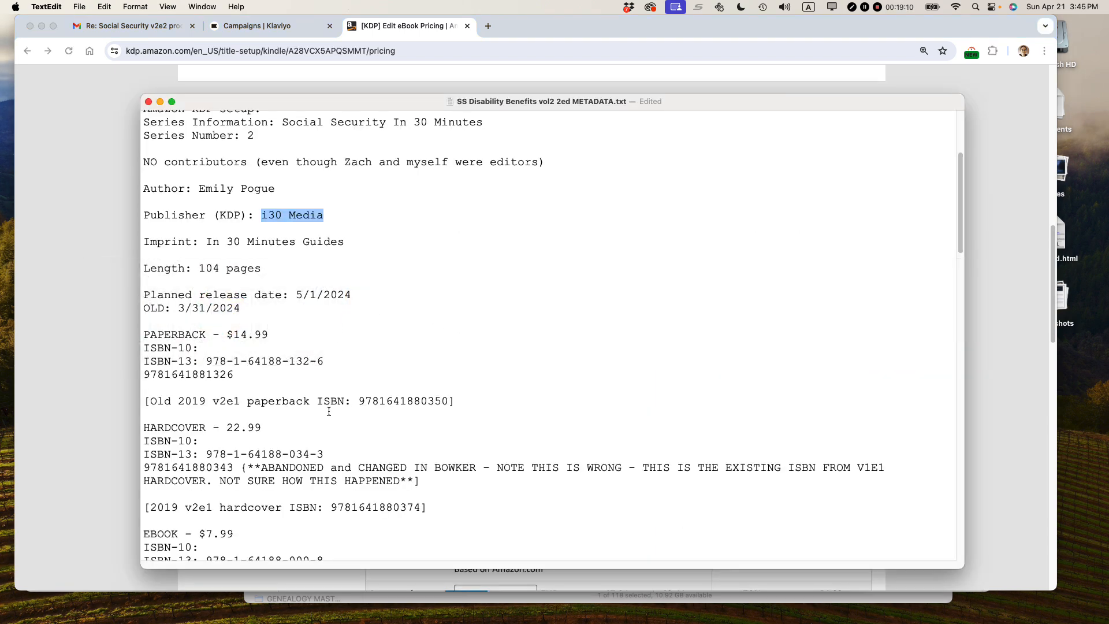
scroll(324, 416, down, 1)
drag(234, 527, 186, 527)
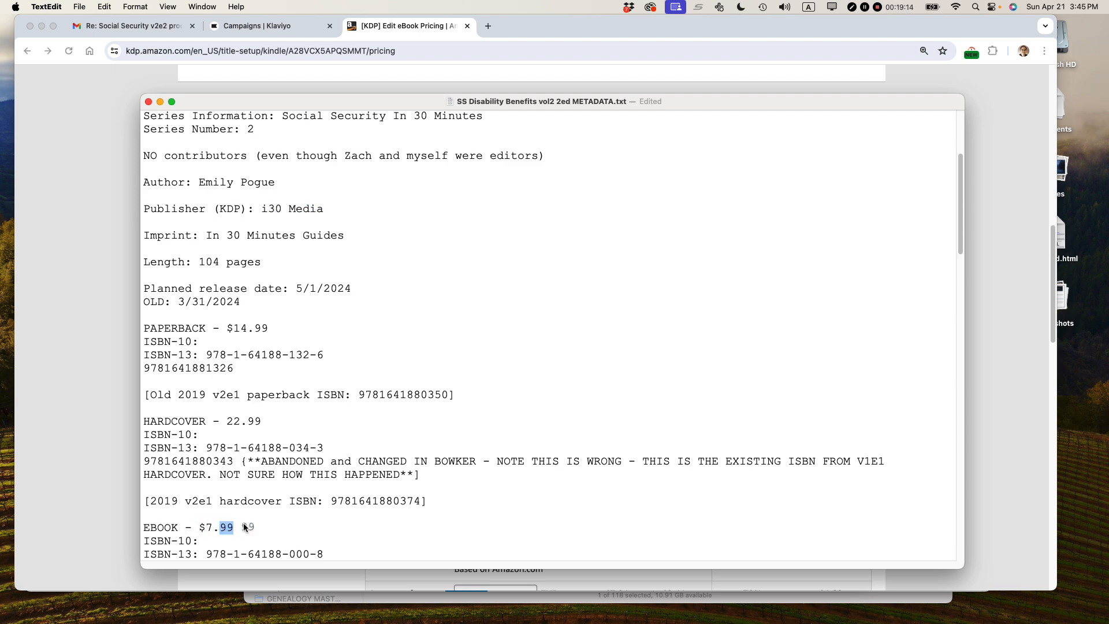
key(super+Tab)
Look over the converted marketplace prices and submit the eBook for pre-order
scroll(463, 352, down, 5)
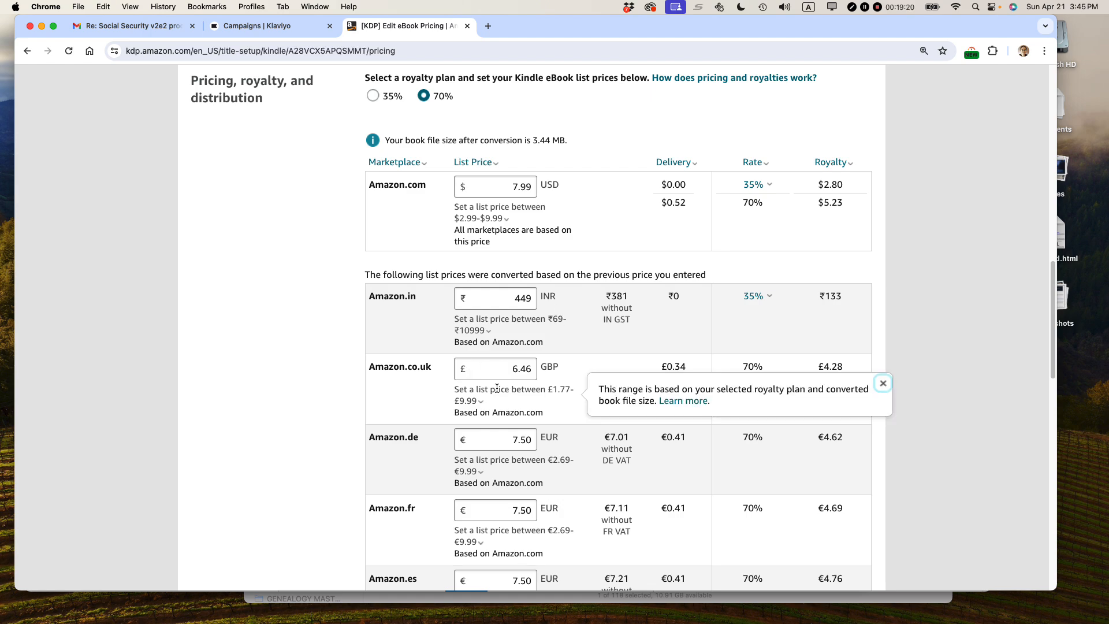
scroll(505, 387, down, 15)
scroll(496, 390, down, 10)
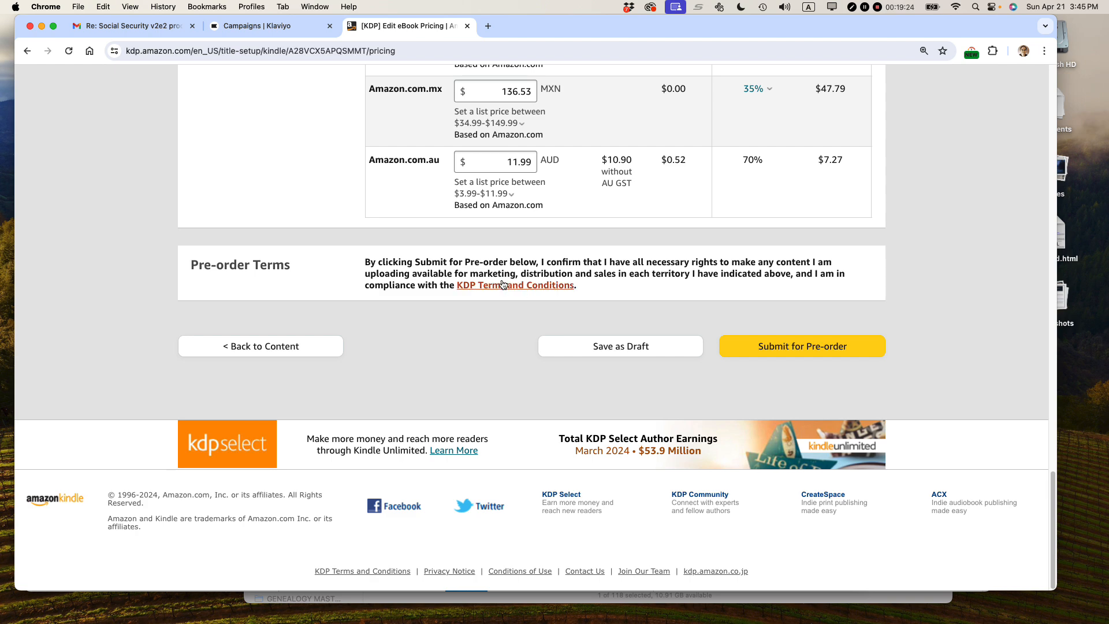
click(786, 348)
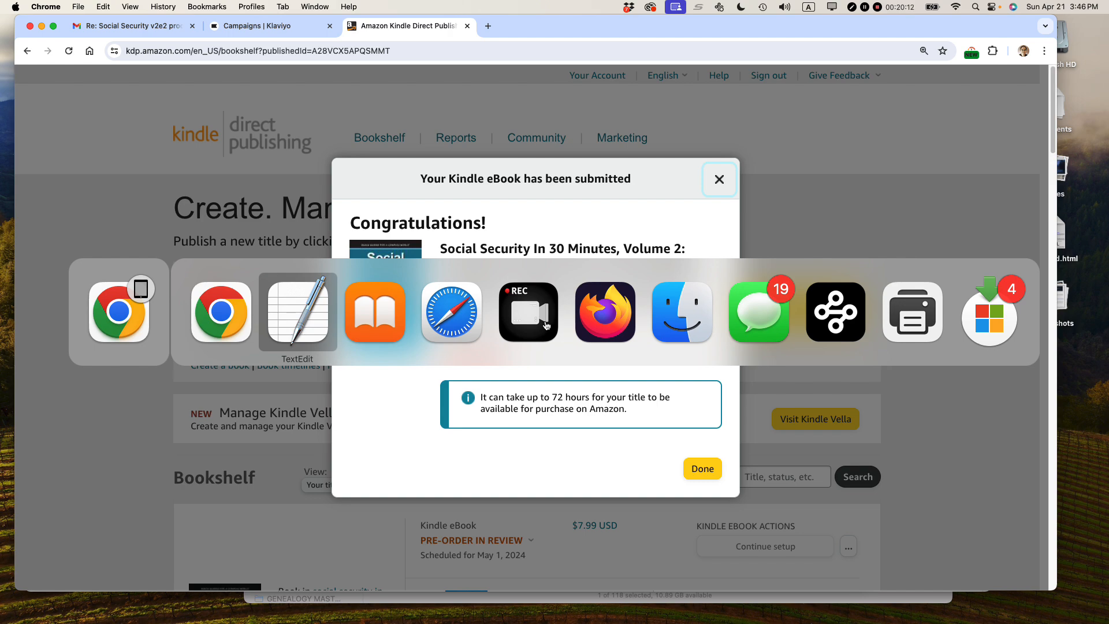
Switch to Safari and browse the Lean Media site's search results for "kdp"
key(super+Tab)
key(super+Tab)
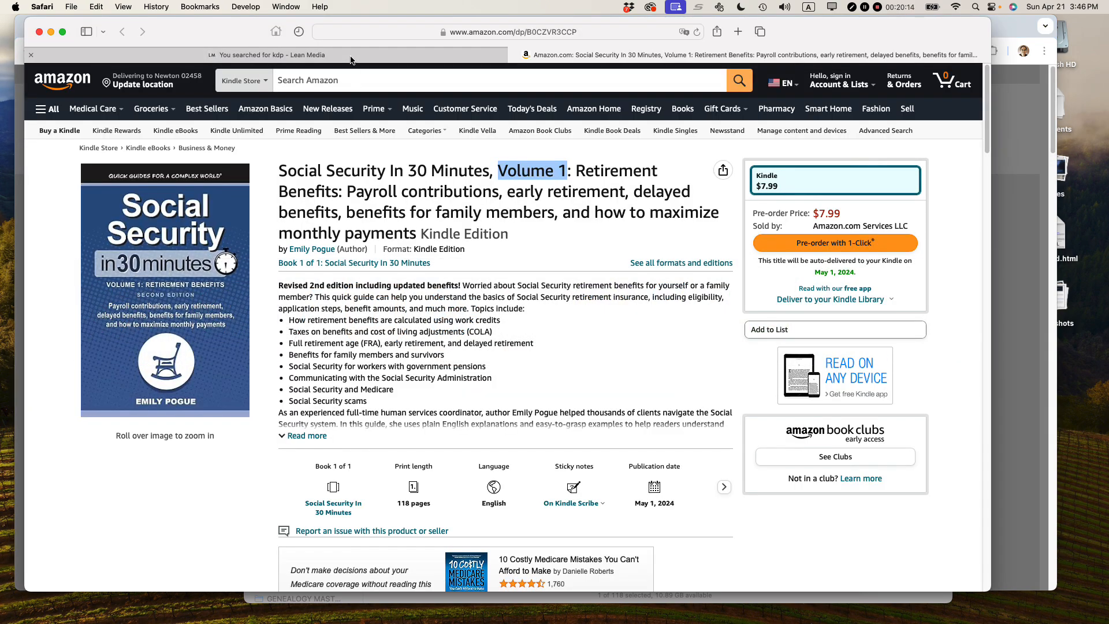
click(351, 58)
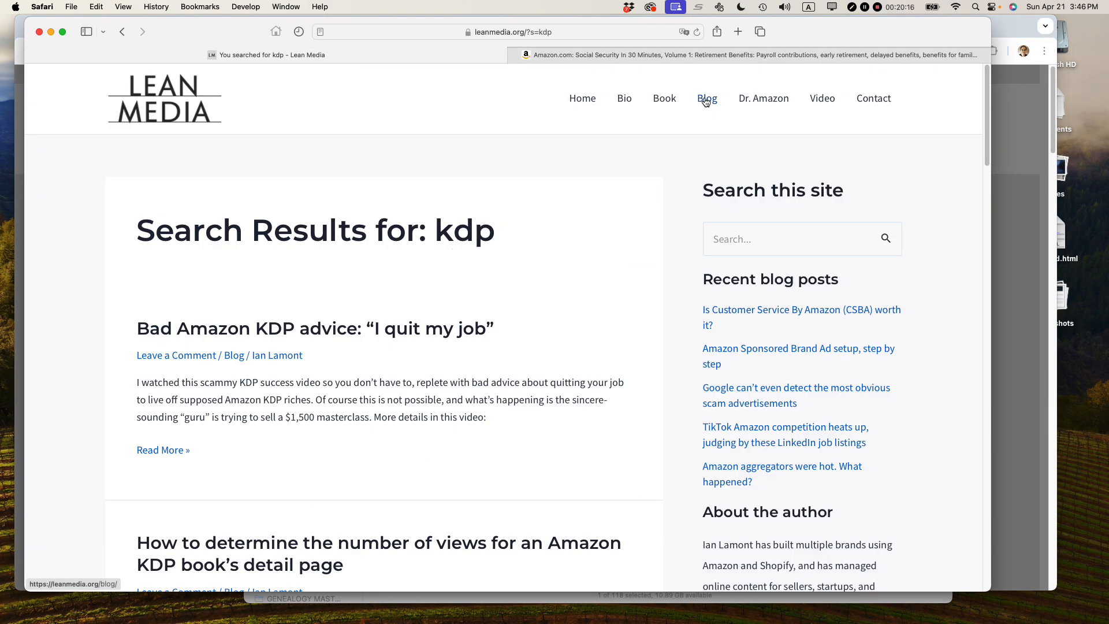
click(732, 239)
scroll(439, 266, down, 15)
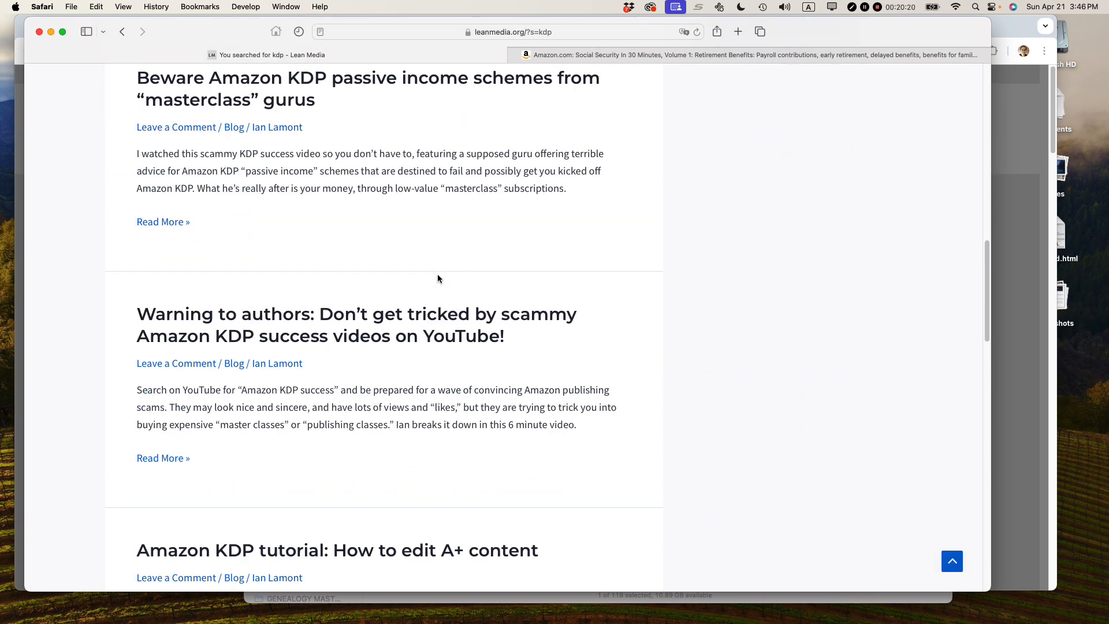
scroll(438, 277, up, 15)
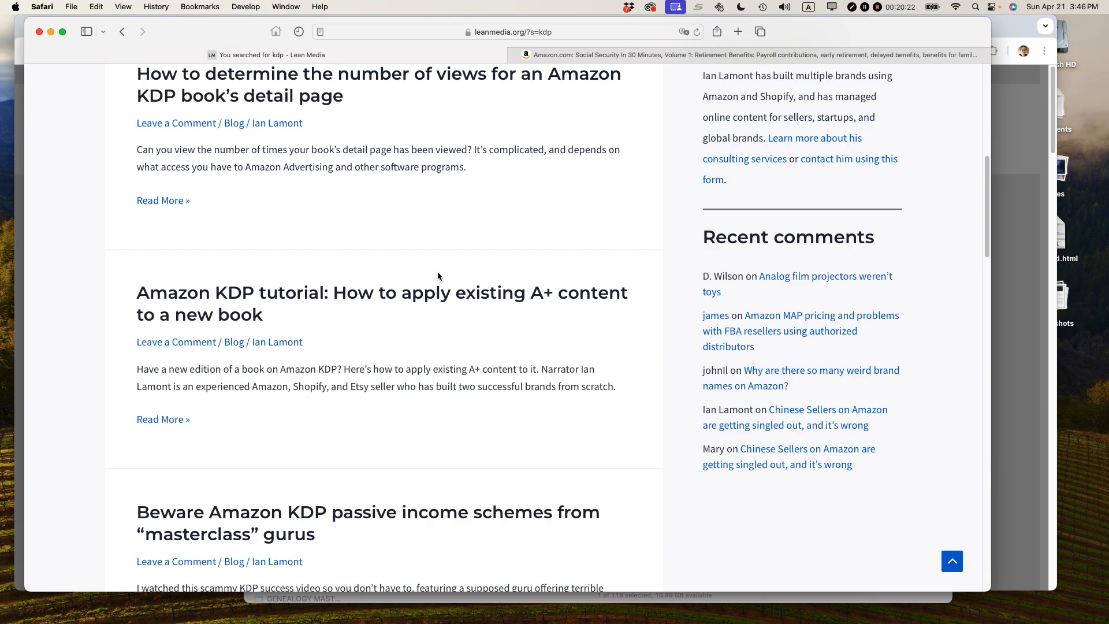